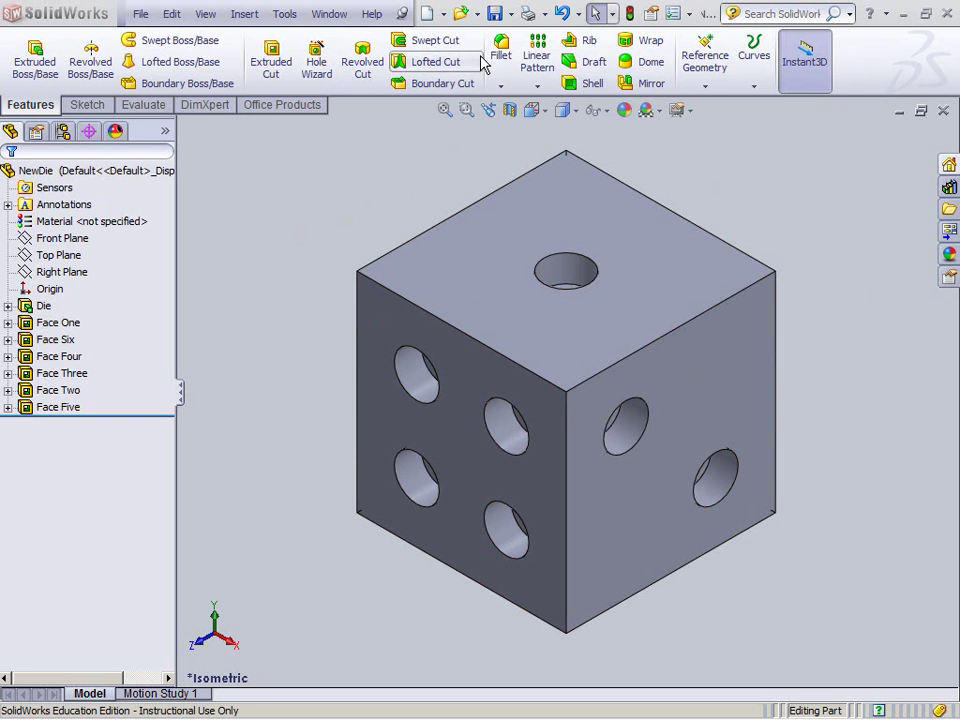
# - Start a new document from the New button over the finished die model
pyautogui.click(428, 13)
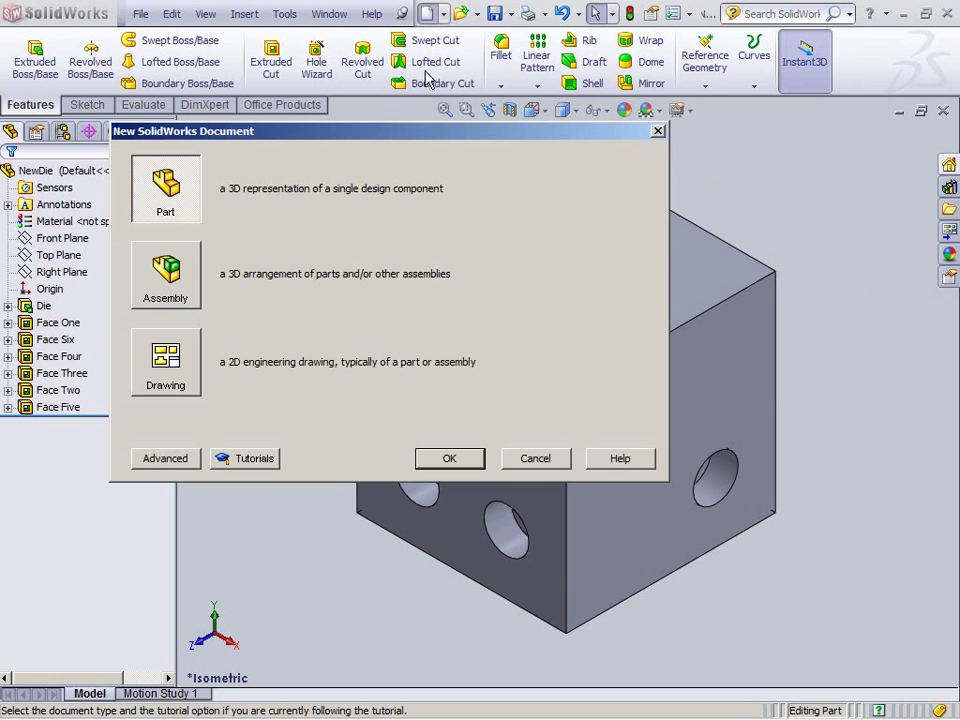
# - Choose the Drawing document type for the new file
pyautogui.click(180, 456)
pyautogui.click(180, 462)
pyautogui.click(183, 462)
pyautogui.click(183, 464)
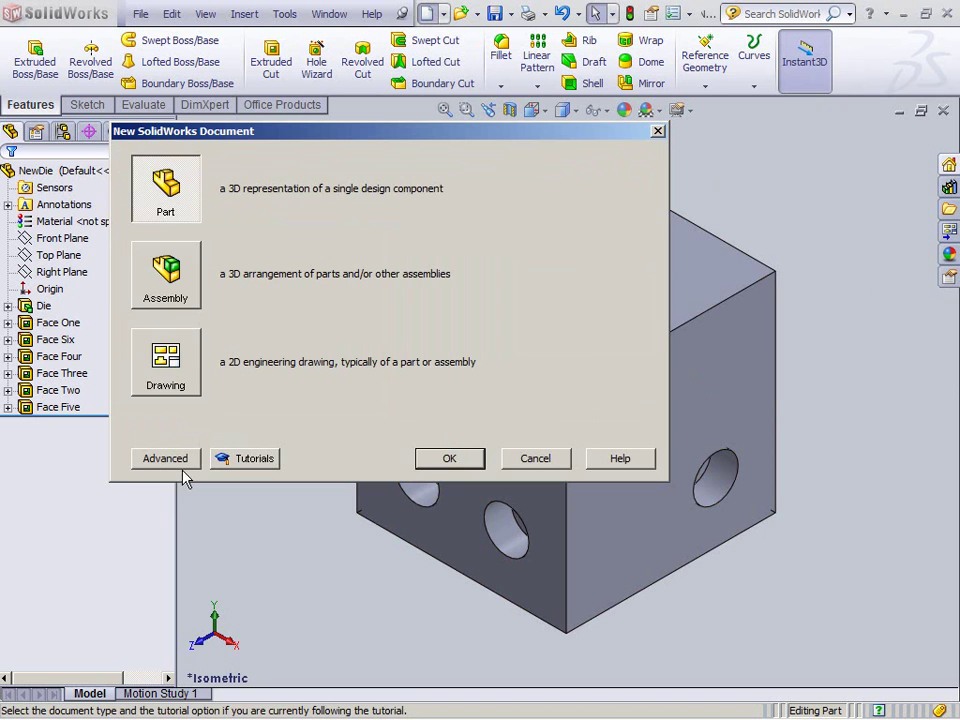
pyautogui.click(183, 358)
pyautogui.click(448, 460)
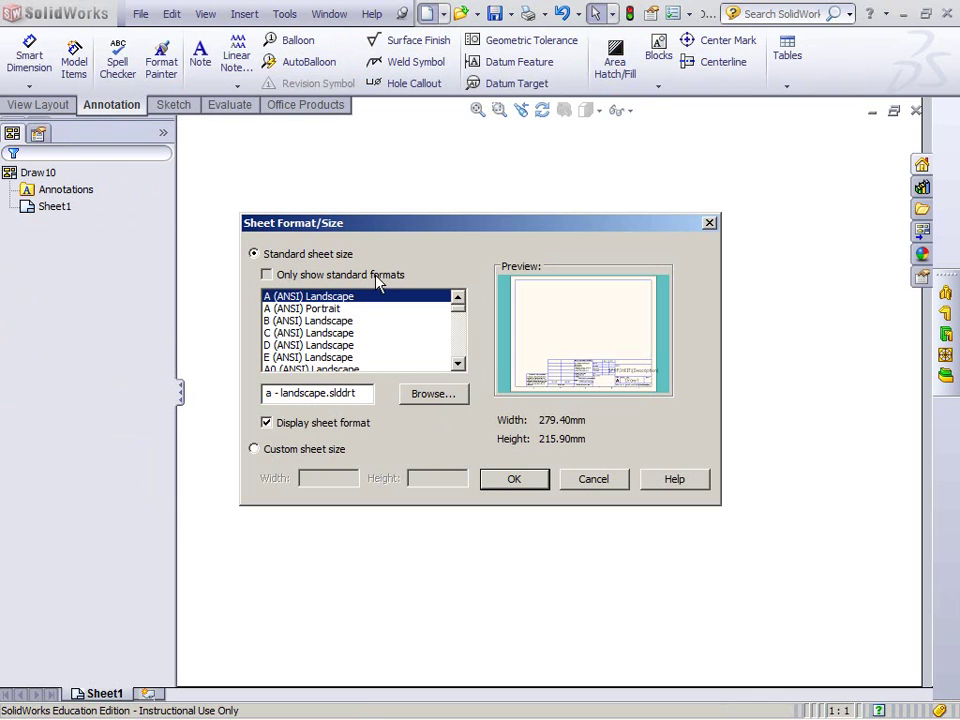
# - Show all sheet formats and pick A (ANSI) Landscape for the sheet
pyautogui.click(378, 282)
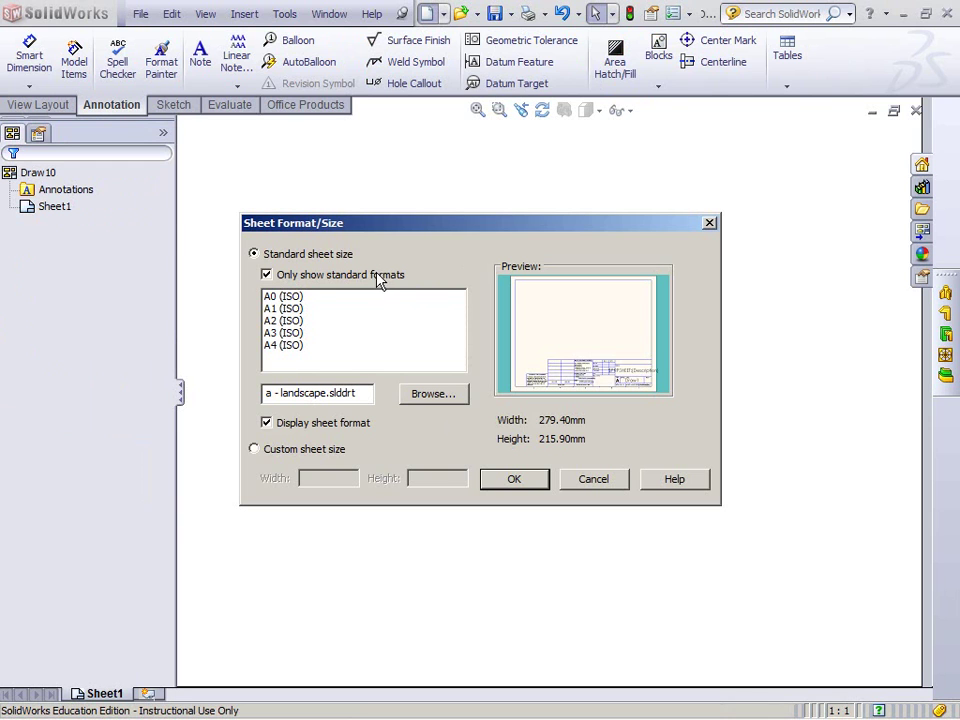
pyautogui.click(342, 274)
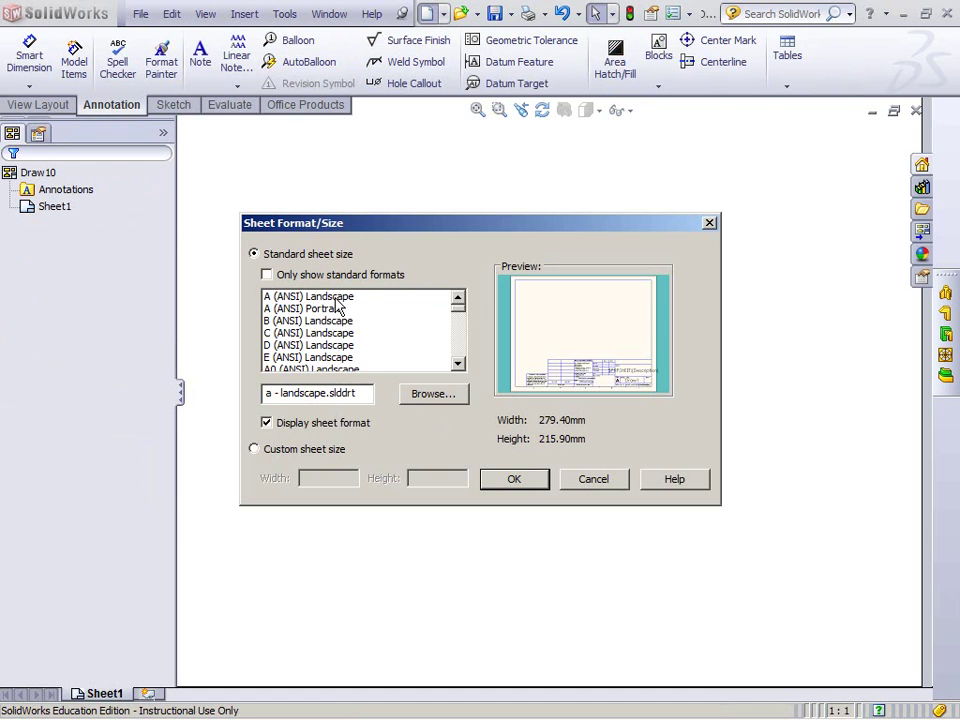
pyautogui.click(336, 298)
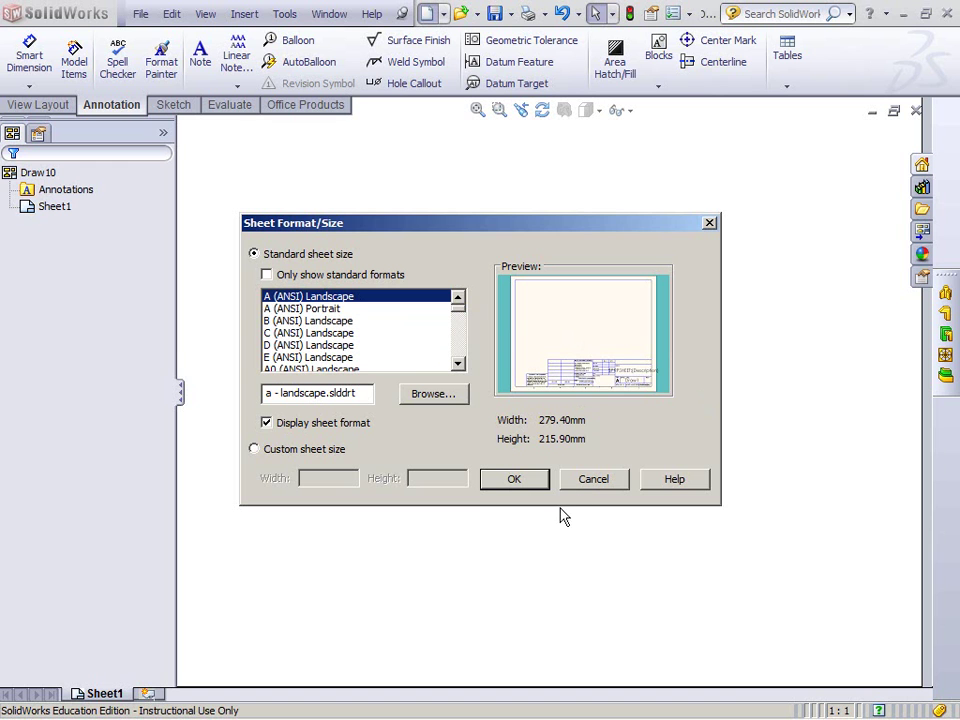
pyautogui.click(517, 482)
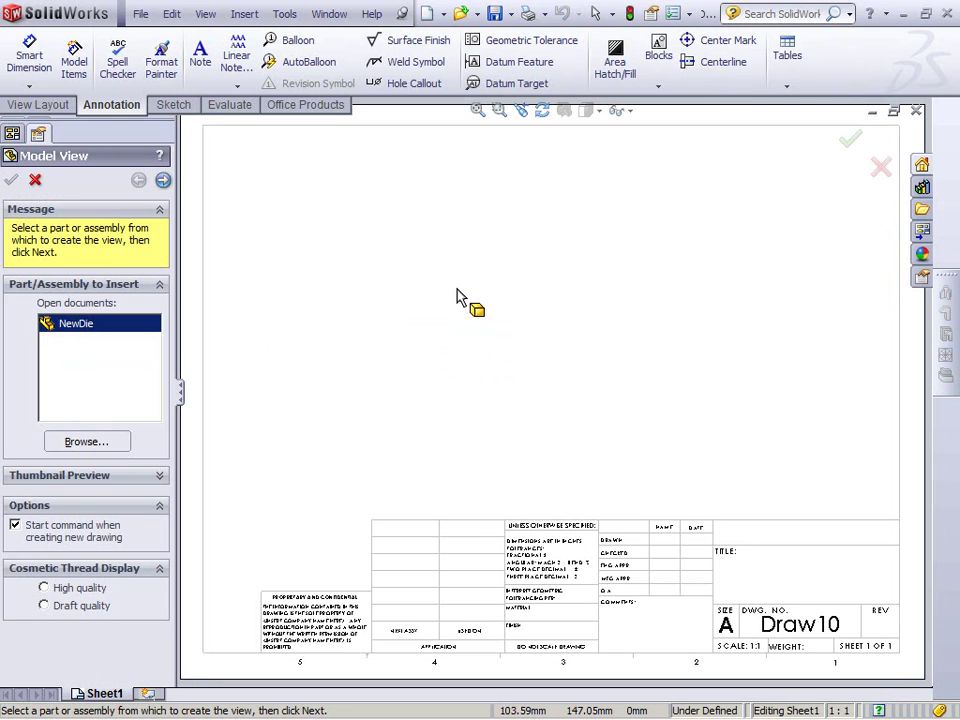
# - Skip the model view and set Sheet1's projection type to Third angle
pyautogui.click(37, 179)
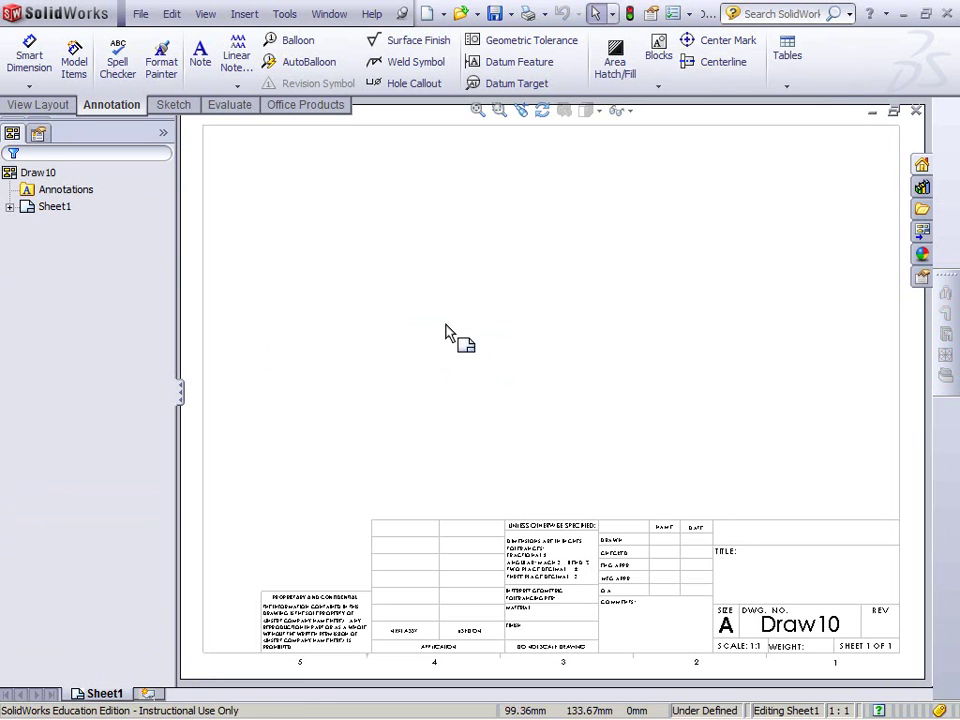
pyautogui.rightClick(530, 254)
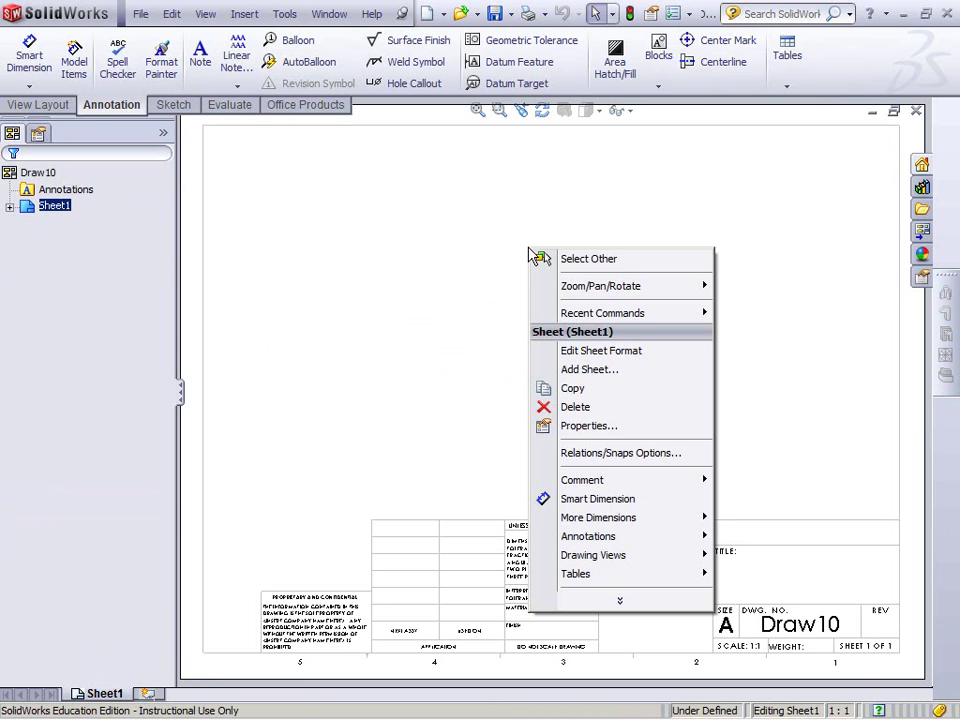
pyautogui.click(585, 427)
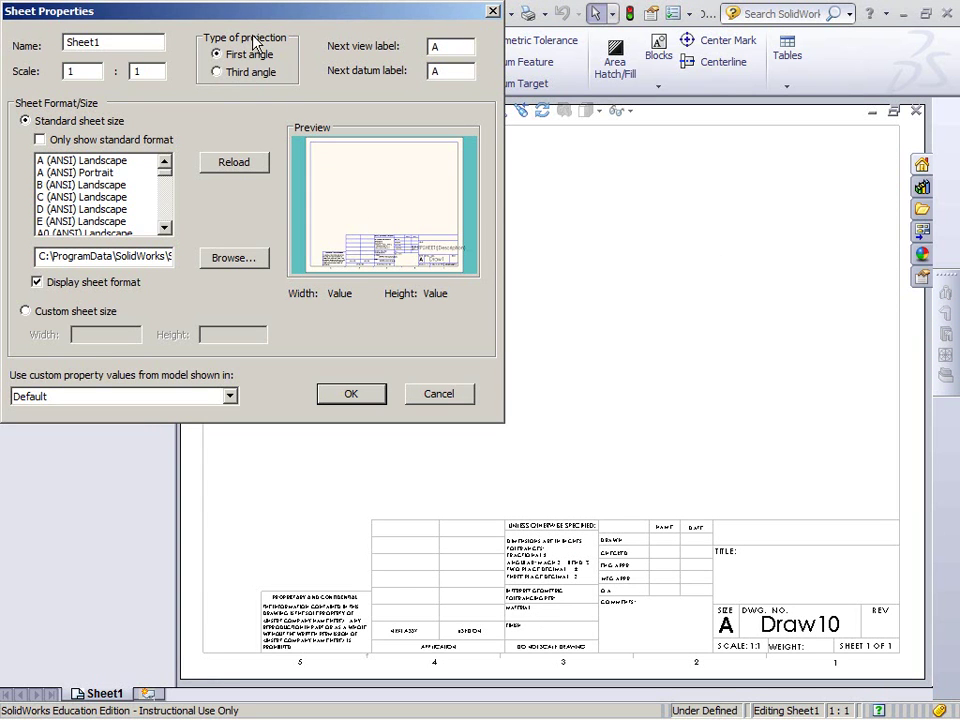
pyautogui.click(250, 74)
pyautogui.click(348, 394)
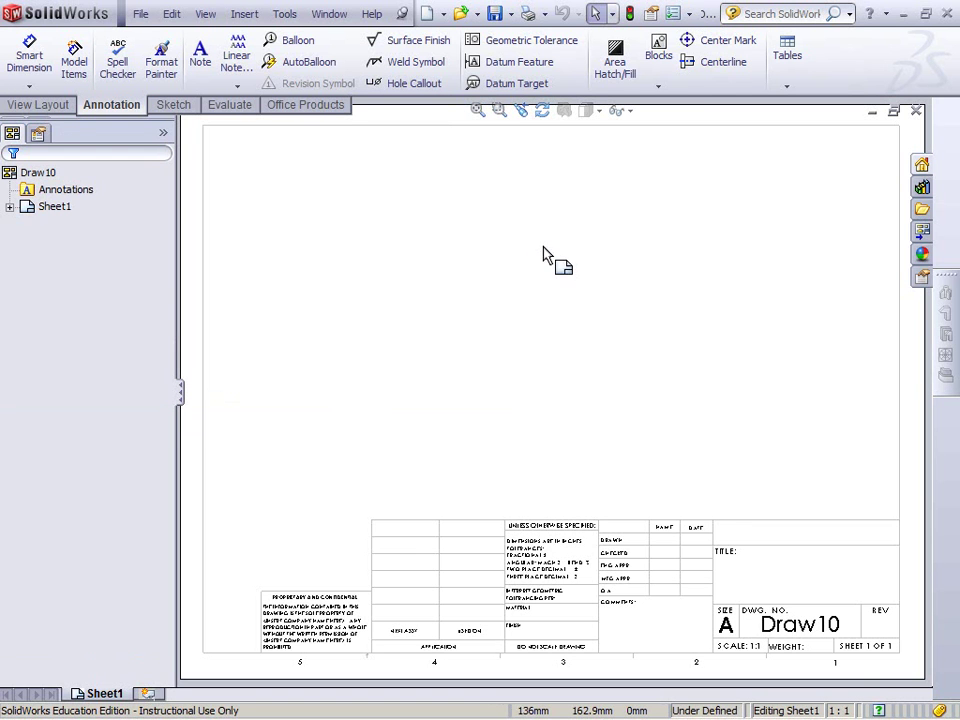
# - Recheck Sheet1's properties to confirm Third angle projection at 1:1 scale
pyautogui.rightClick(550, 255)
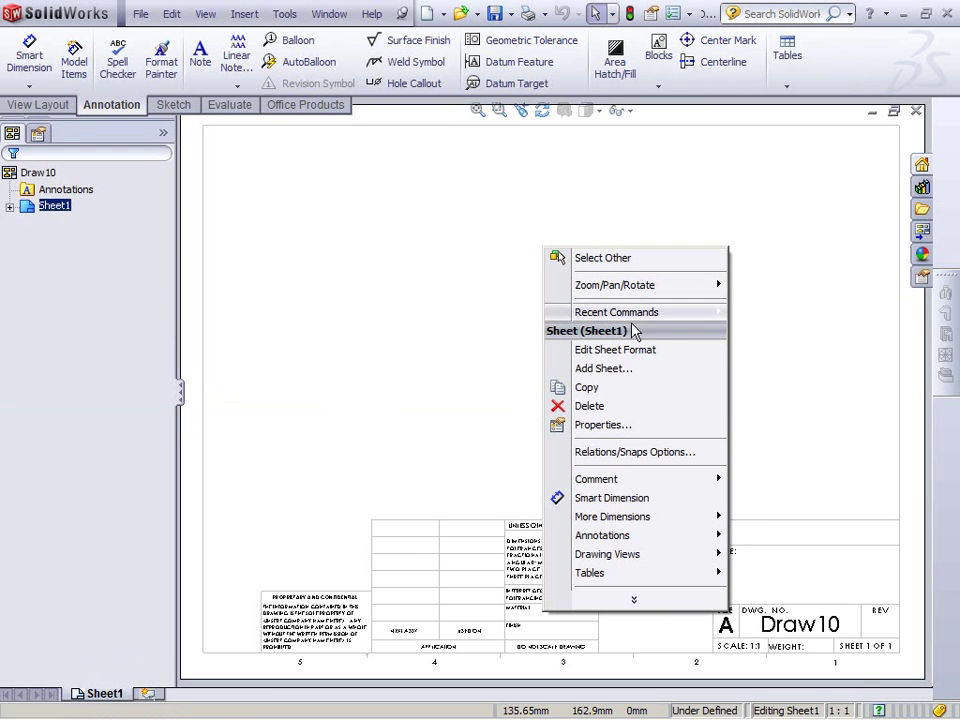
pyautogui.click(665, 425)
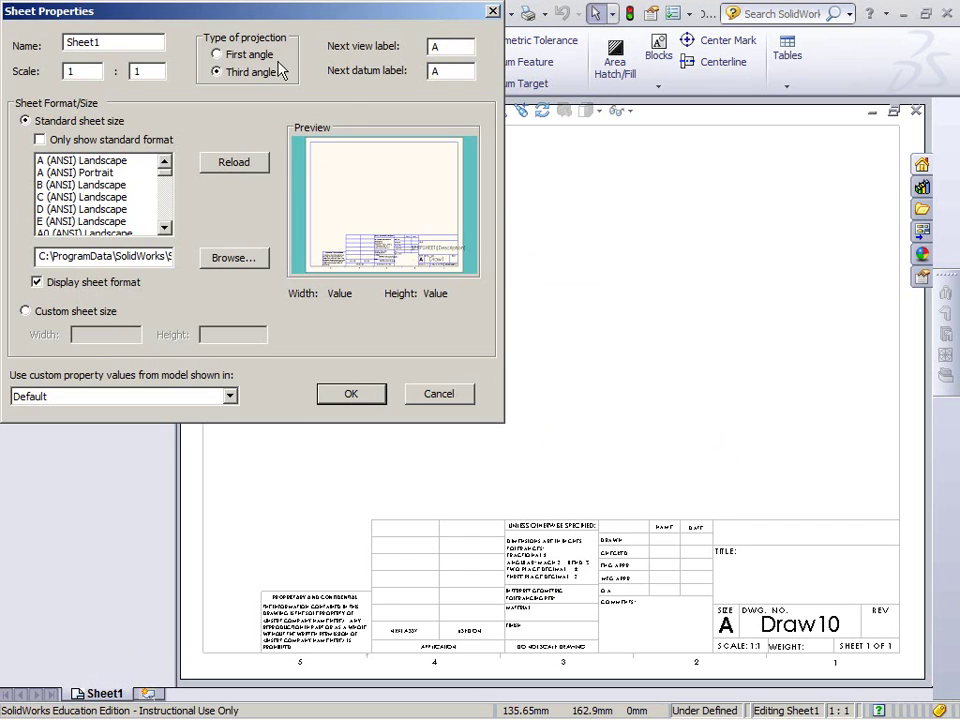
pyautogui.click(364, 398)
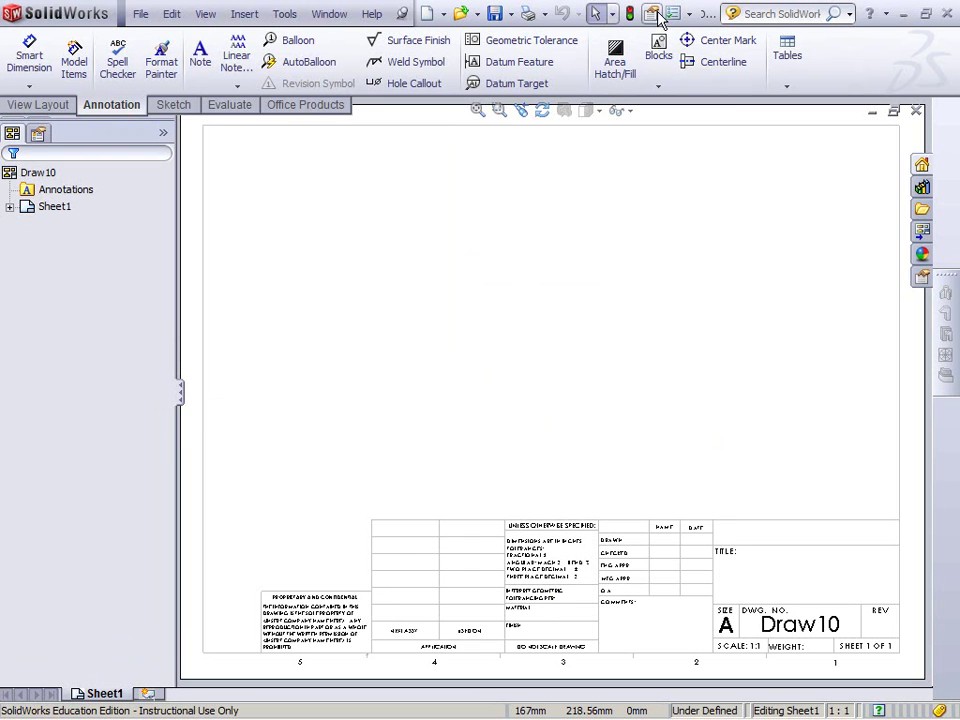
# - Set the document's drafting standard to ANSI in Document Properties
pyautogui.click(687, 15)
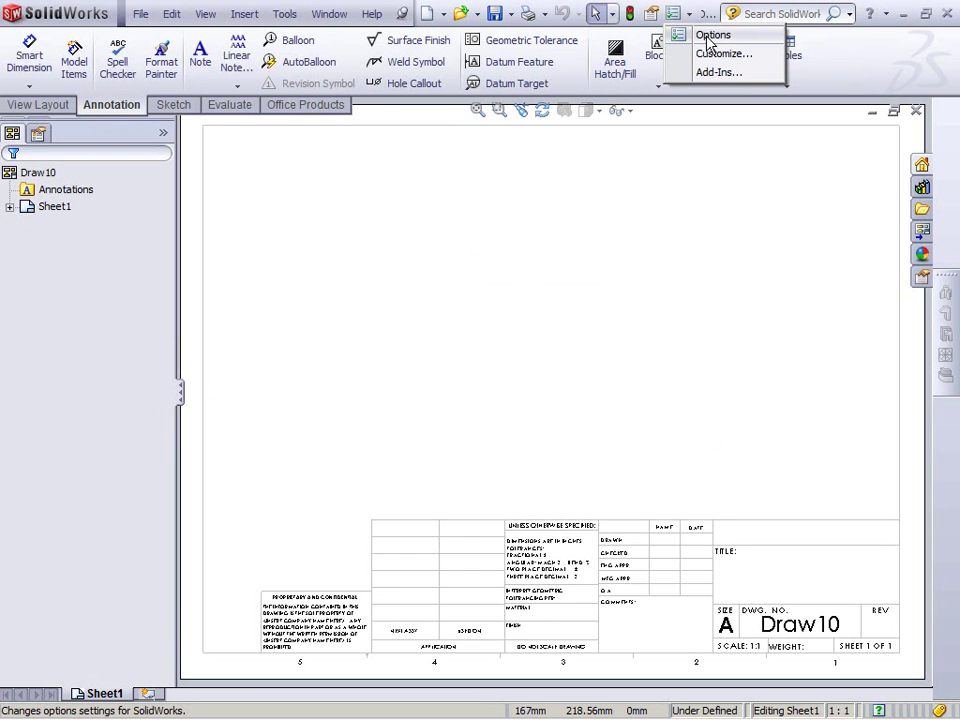
pyautogui.click(710, 36)
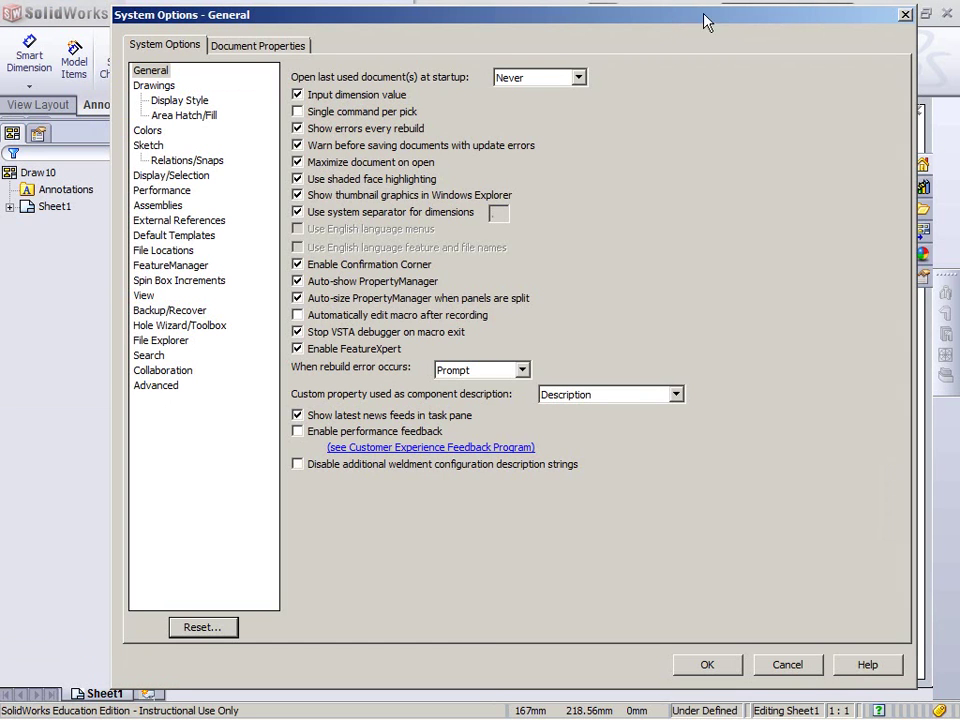
pyautogui.click(252, 46)
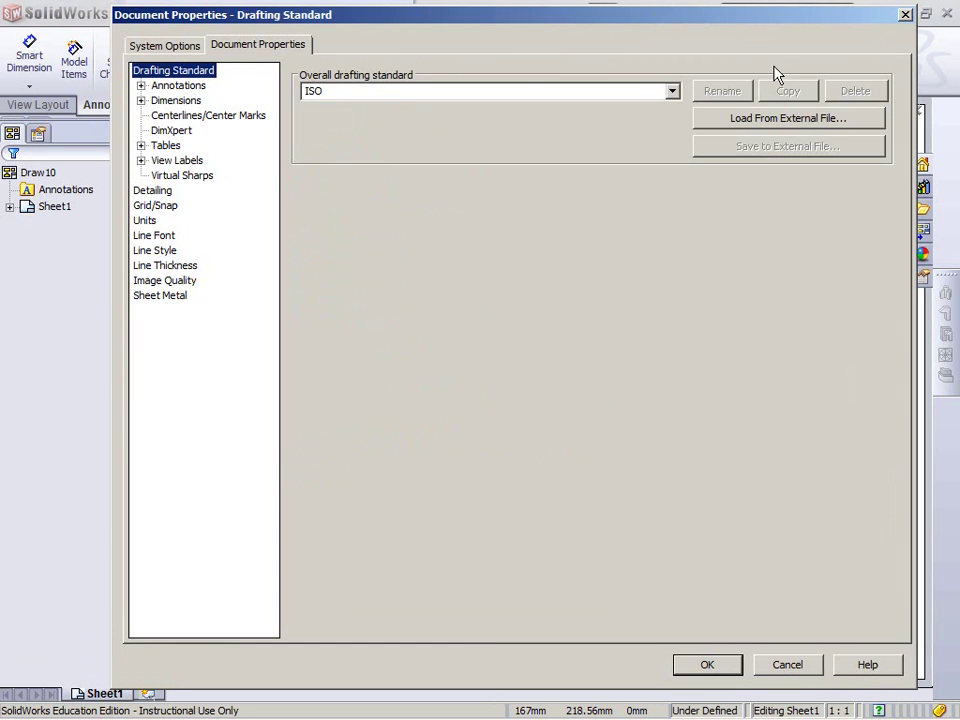
pyautogui.click(672, 91)
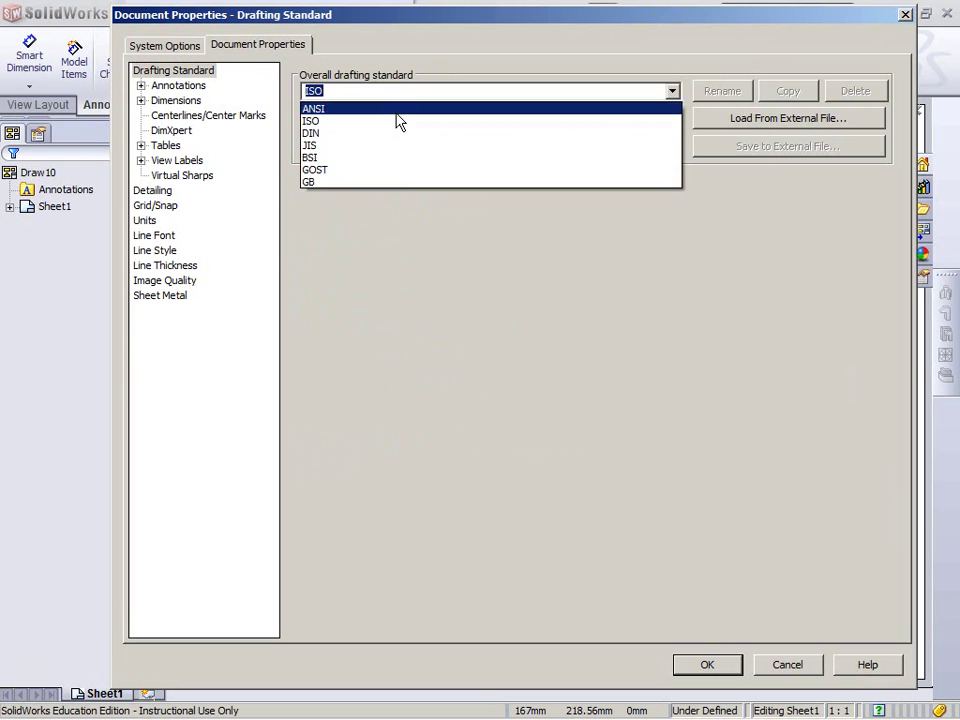
pyautogui.click(396, 112)
# - Set units to IPS with .123 decimals for length, dual dimension, angle and mass-section length
pyautogui.click(150, 221)
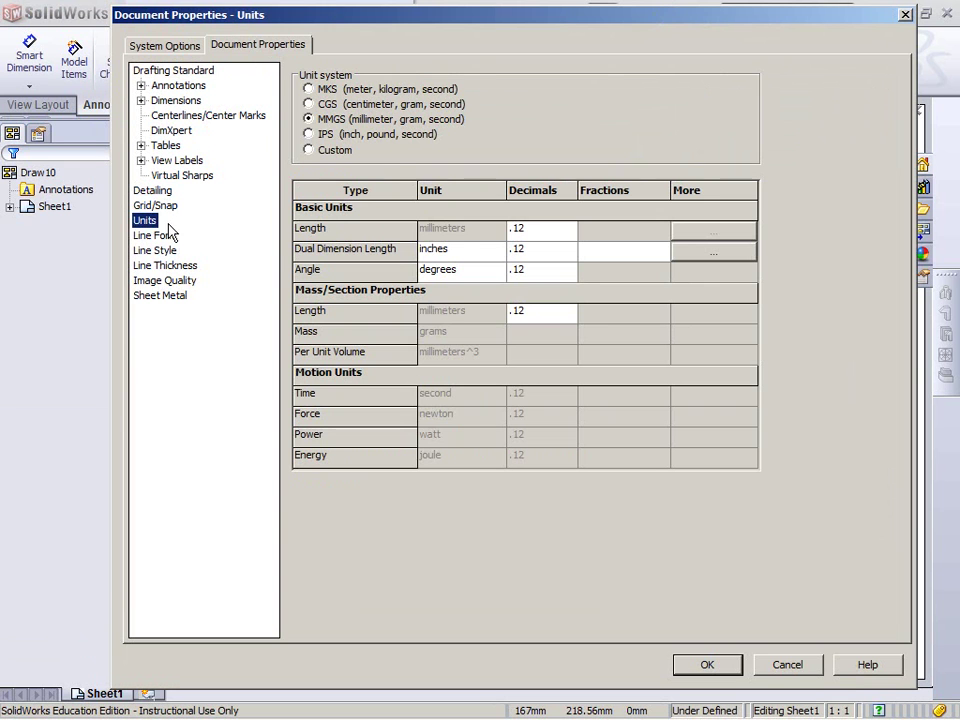
pyautogui.click(390, 134)
pyautogui.click(568, 229)
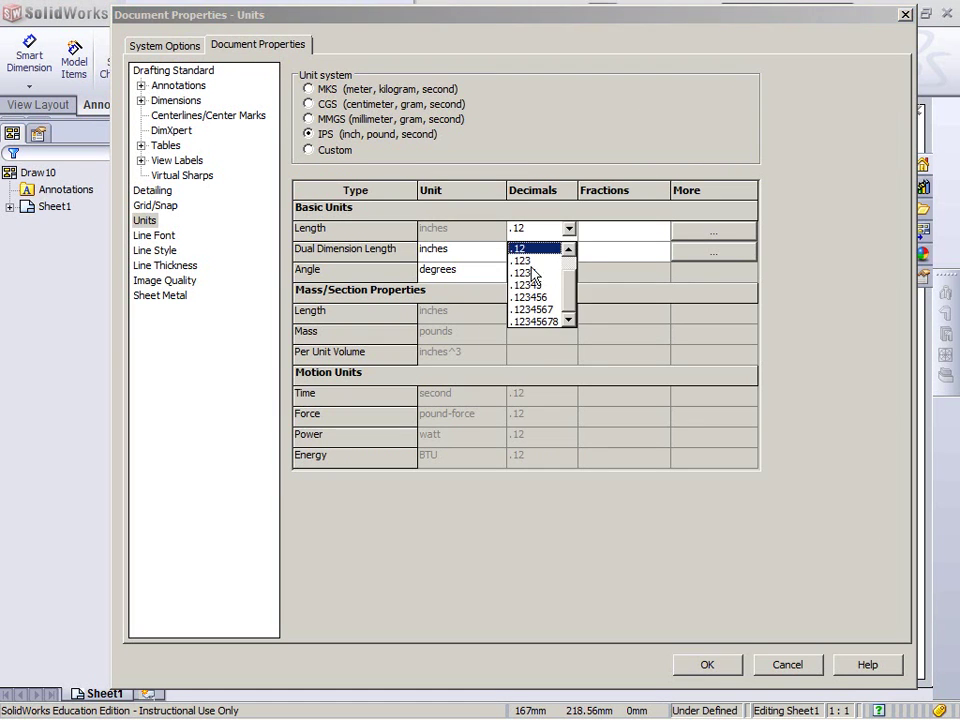
pyautogui.click(530, 261)
pyautogui.click(568, 250)
pyautogui.click(535, 282)
pyautogui.click(568, 270)
pyautogui.click(540, 288)
pyautogui.click(545, 270)
pyautogui.click(525, 302)
pyautogui.click(568, 311)
pyautogui.click(530, 343)
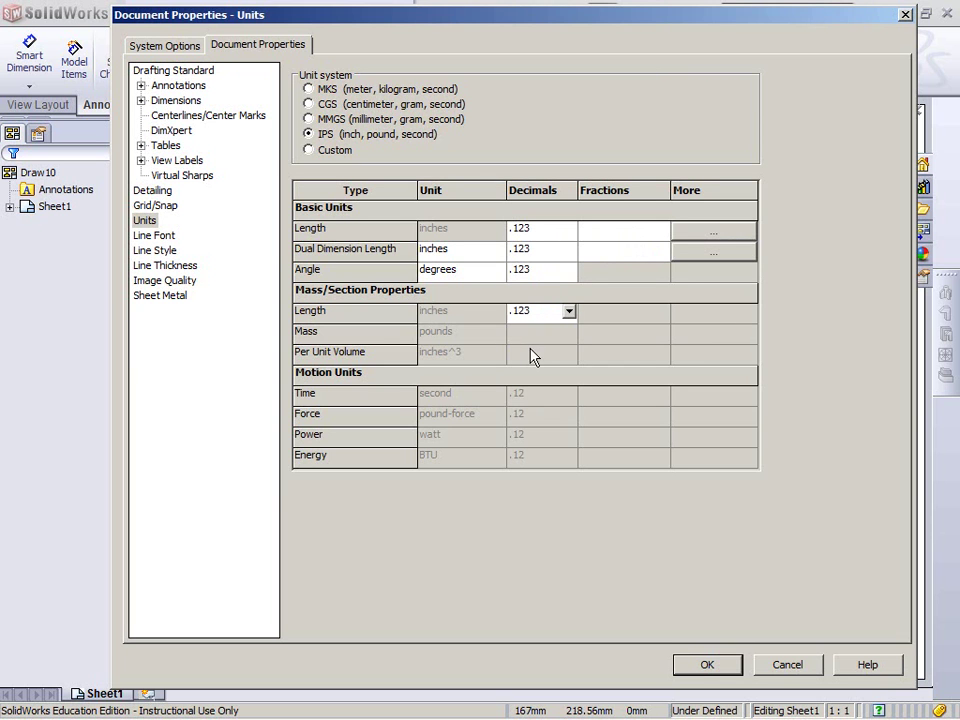
pyautogui.click(726, 668)
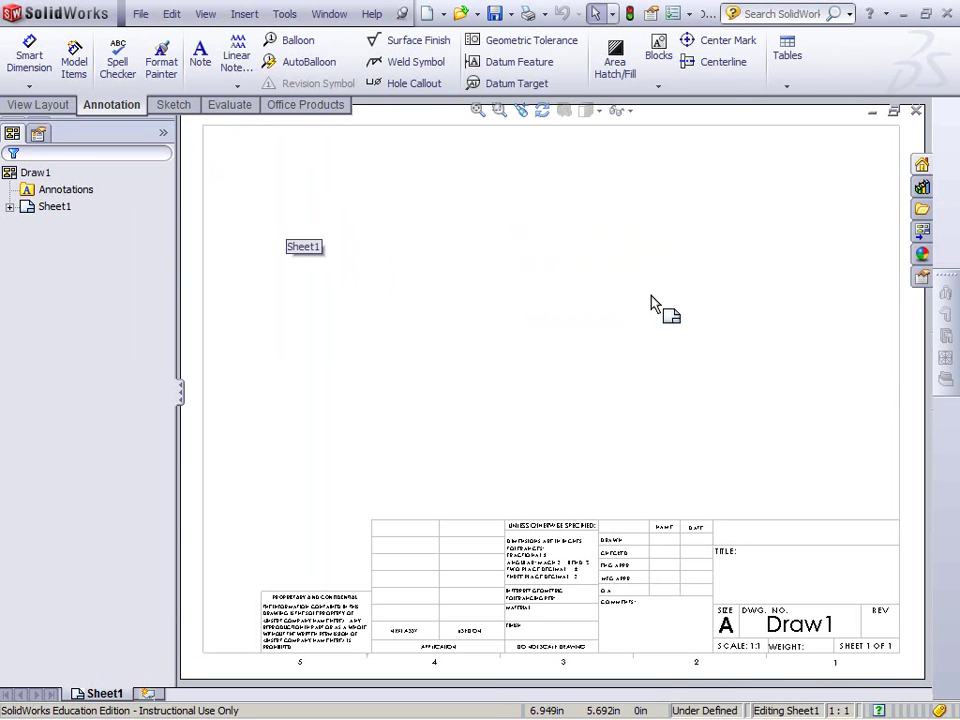
# - Save As with the file type set to Drawing Templates (*.drwdot)
pyautogui.click(511, 14)
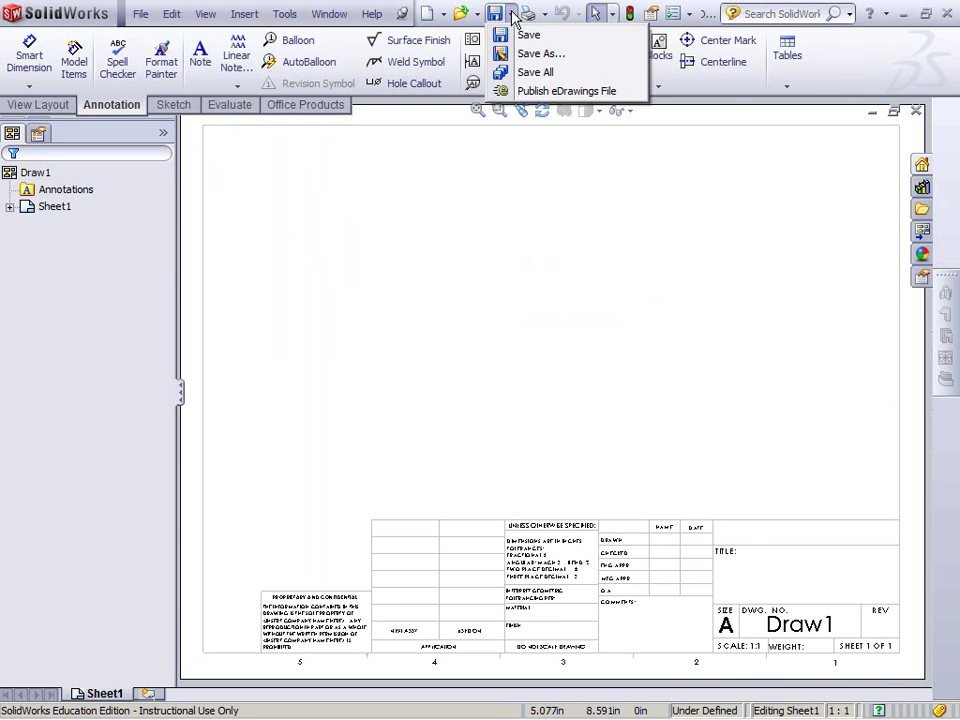
pyautogui.click(535, 54)
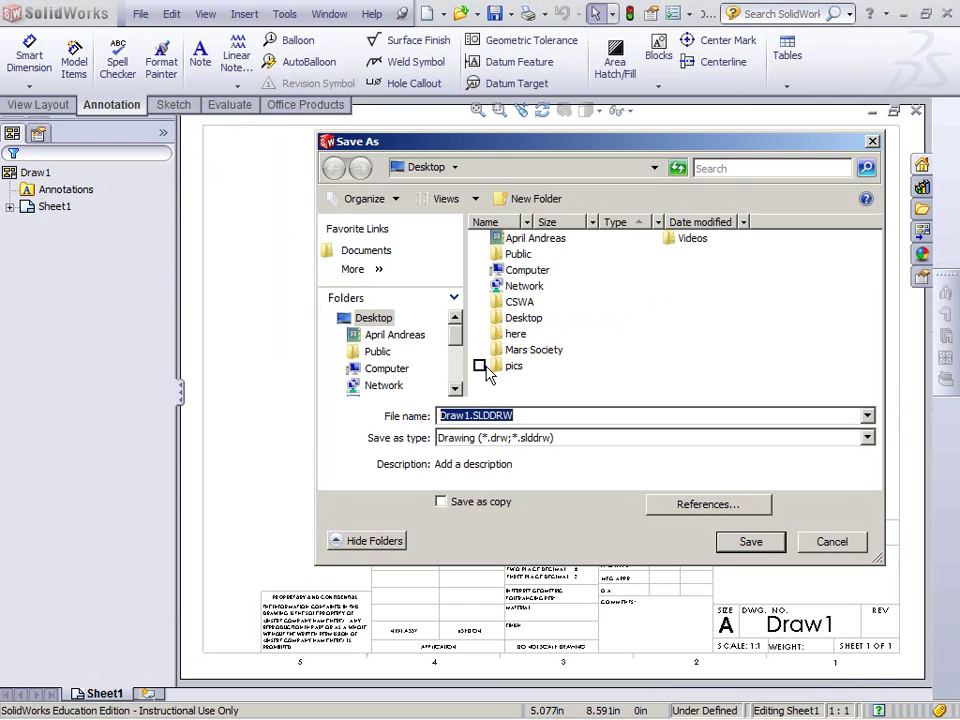
pyautogui.click(866, 437)
pyautogui.click(606, 478)
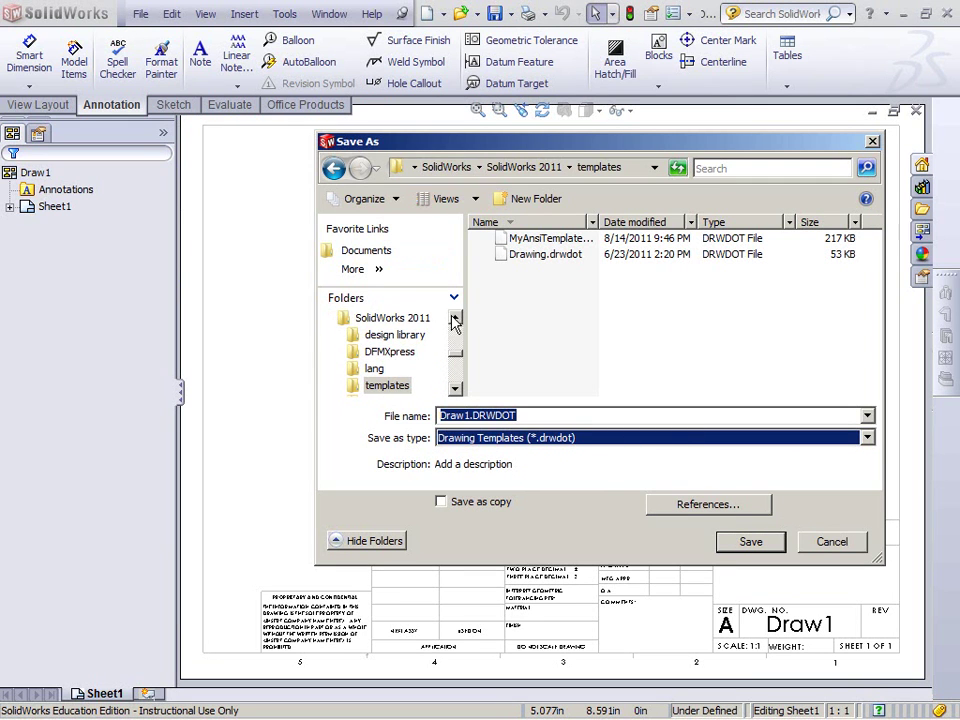
# - Browse to the SolidWorks 2011 templates folder
pyautogui.scroll(1, 455, 320)
pyautogui.scroll(1, 455, 320)
pyautogui.scroll(1, 455, 320)
pyautogui.scroll(1, 455, 320)
pyautogui.scroll(2, 455, 318)
pyautogui.scroll(1, 455, 318)
pyautogui.scroll(2, 455, 318)
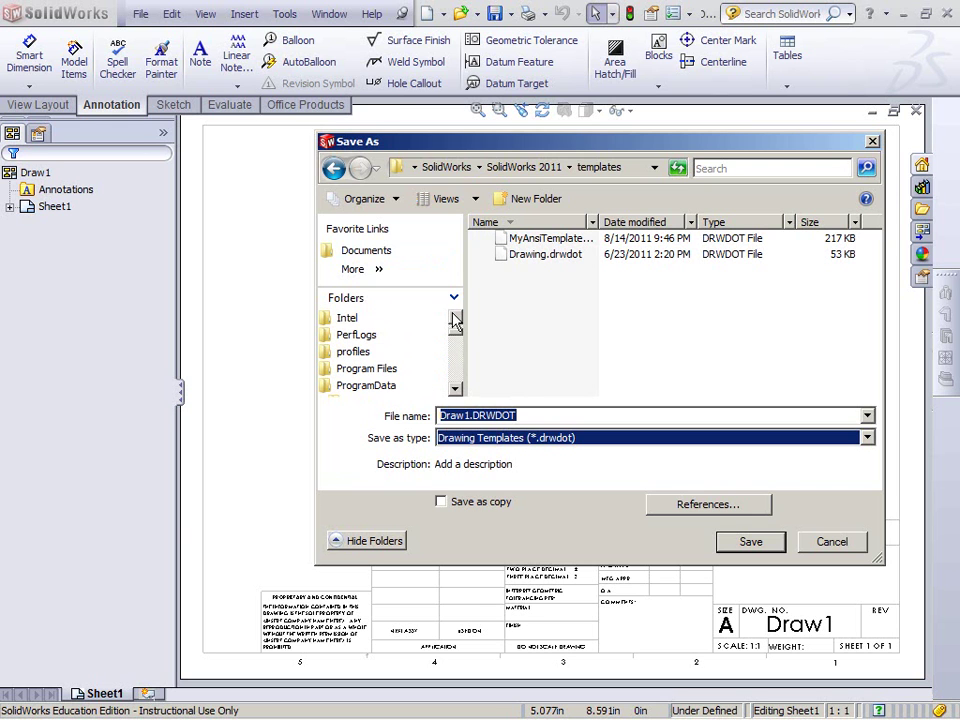
pyautogui.click(455, 387)
pyautogui.click(455, 387)
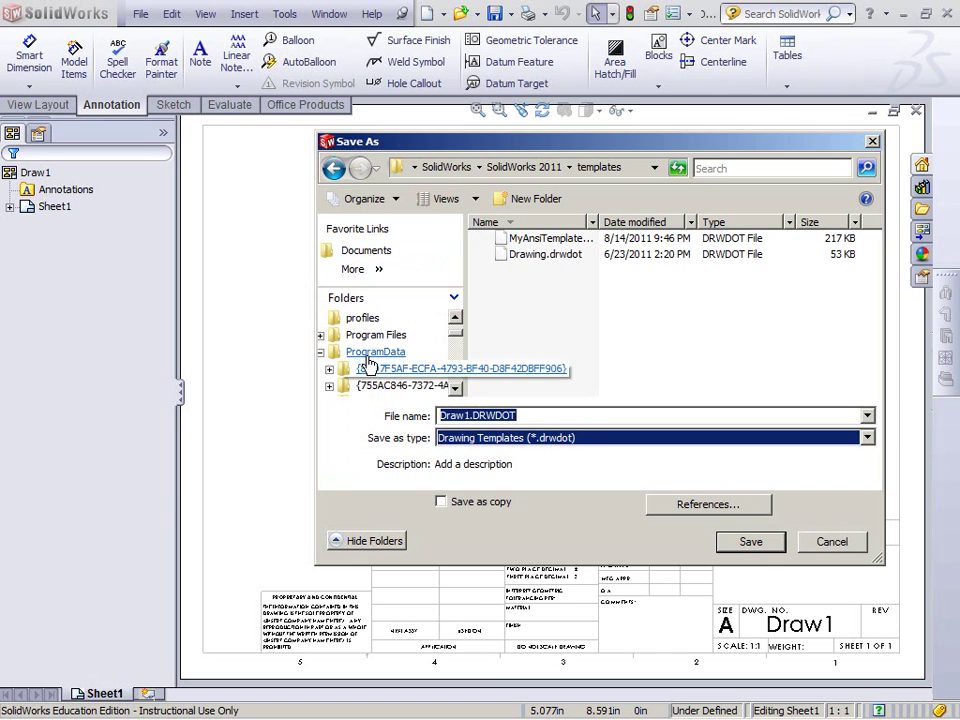
pyautogui.click(455, 390)
pyautogui.click(455, 390)
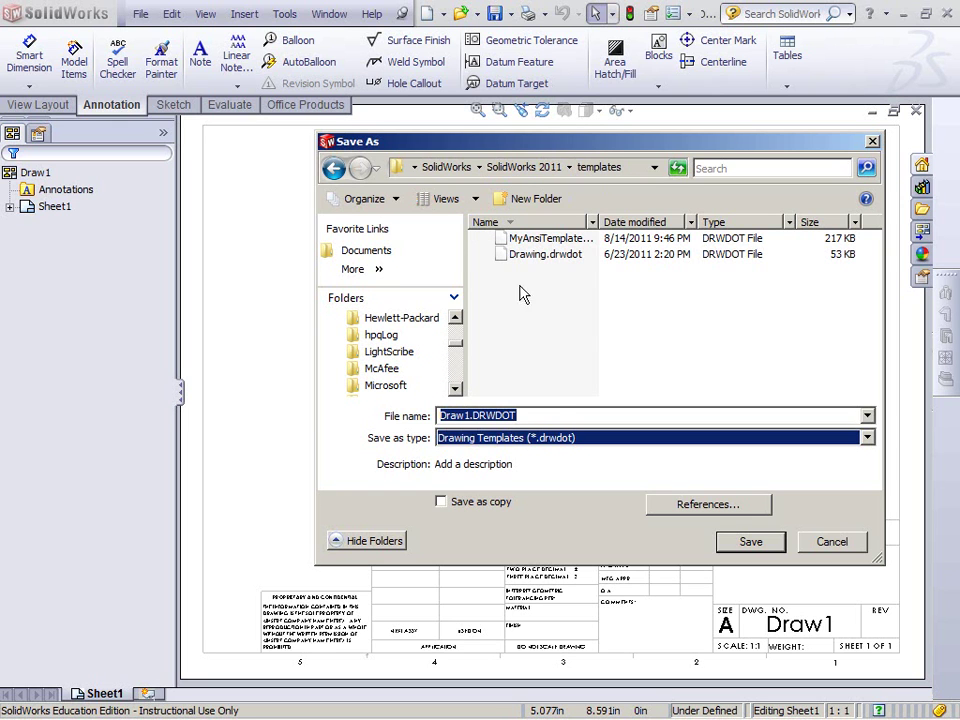
# - Save as MyAnsiTemplate.DRWDOT, confirming replacement of the existing template
pyautogui.click(500, 239)
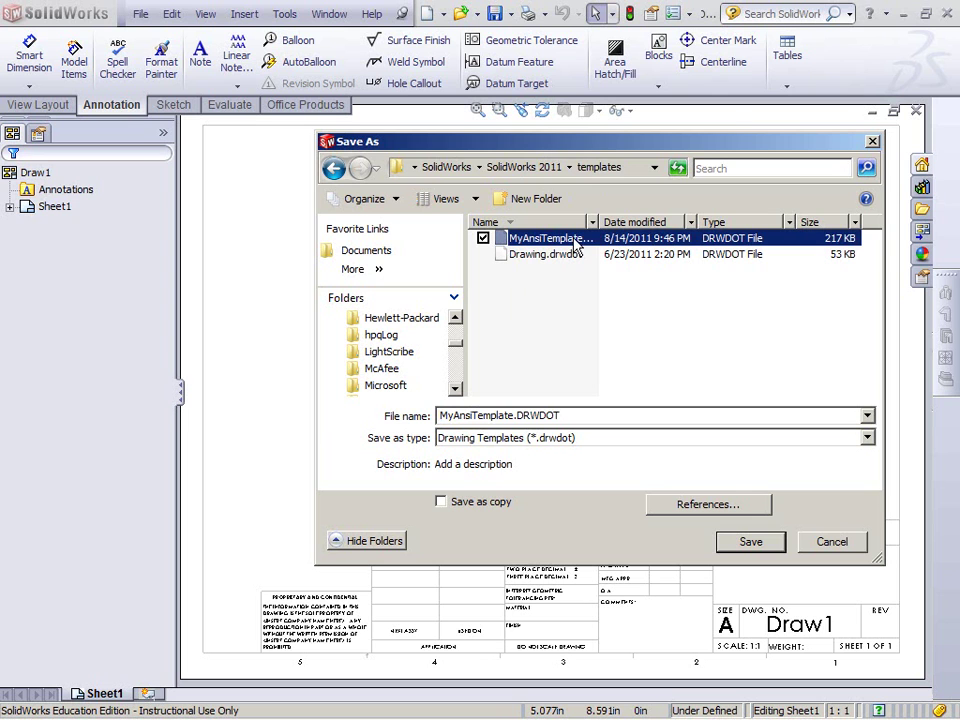
pyautogui.click(513, 415)
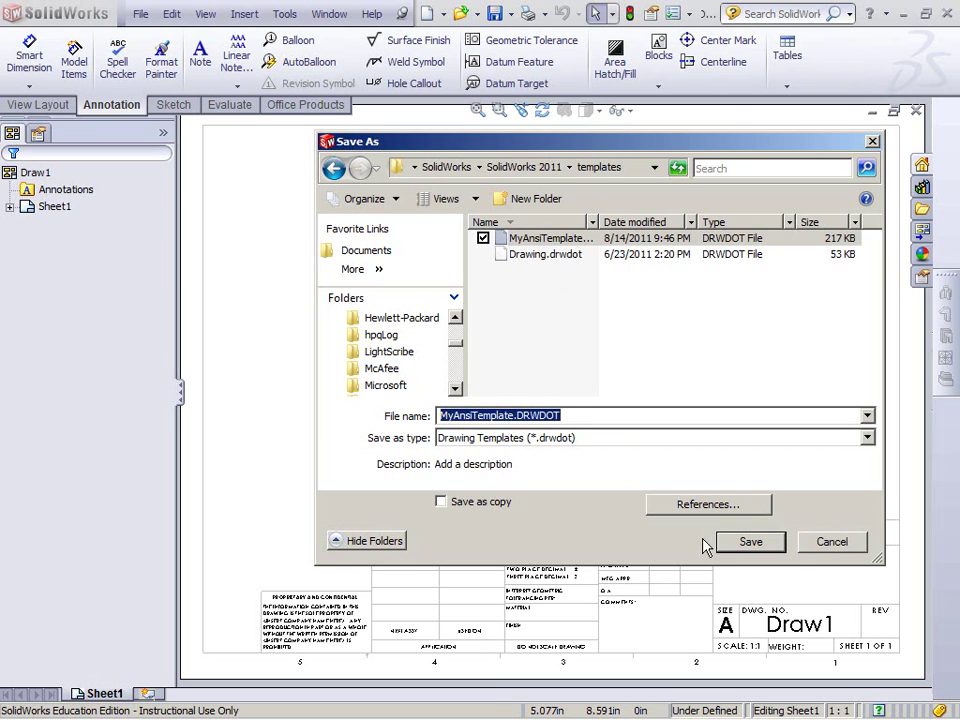
pyautogui.click(743, 549)
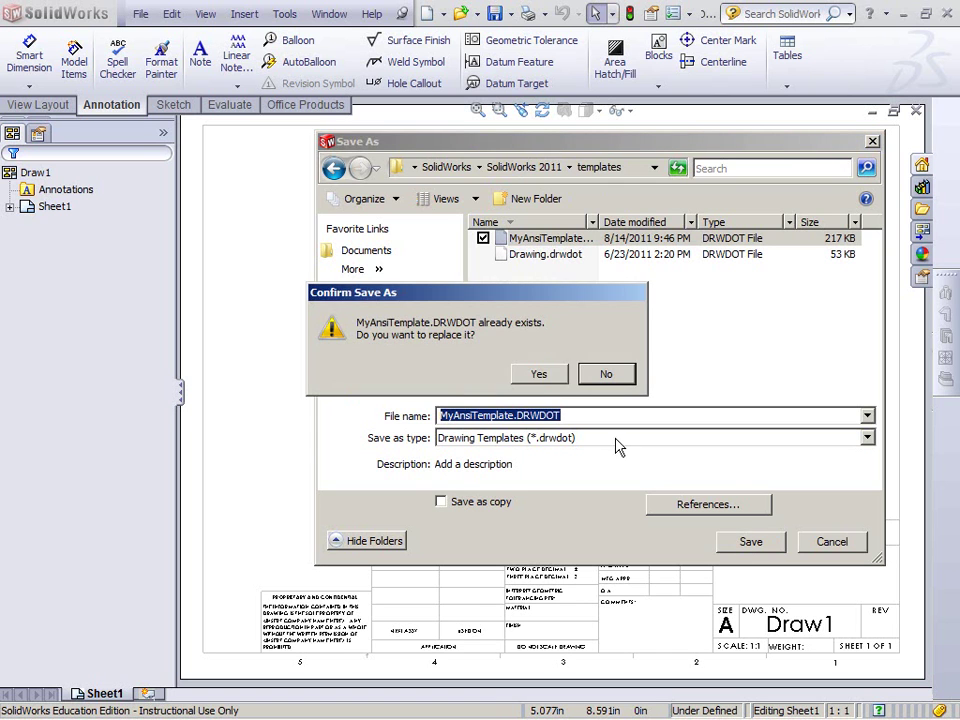
pyautogui.click(540, 374)
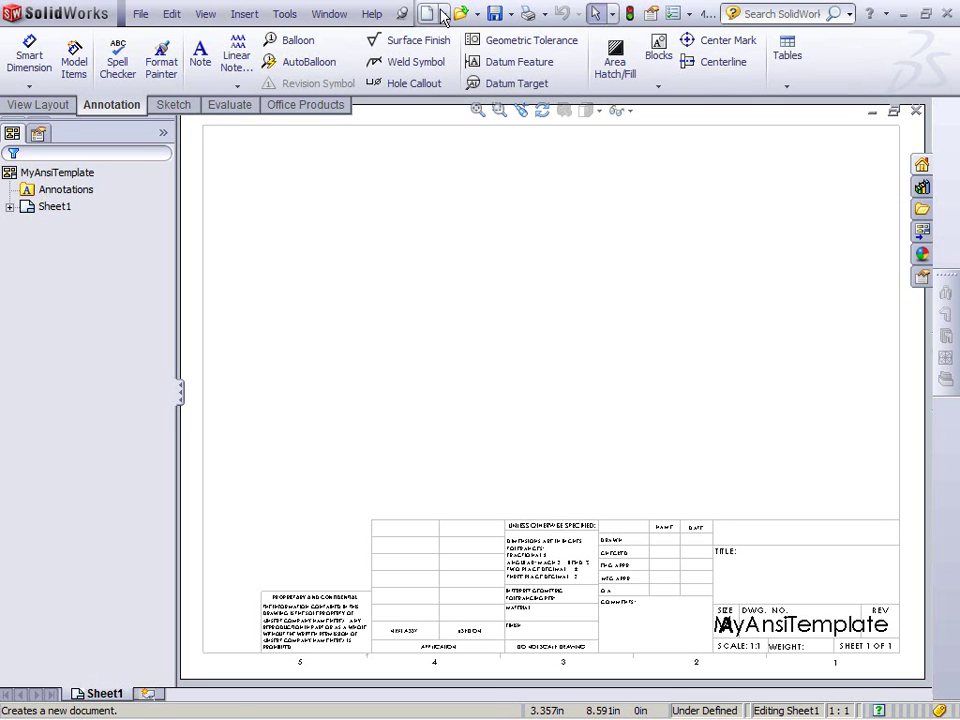
# - Create new drawing Draw2 from the MyAnsiTemplate template in the Advanced template list
pyautogui.click(427, 13)
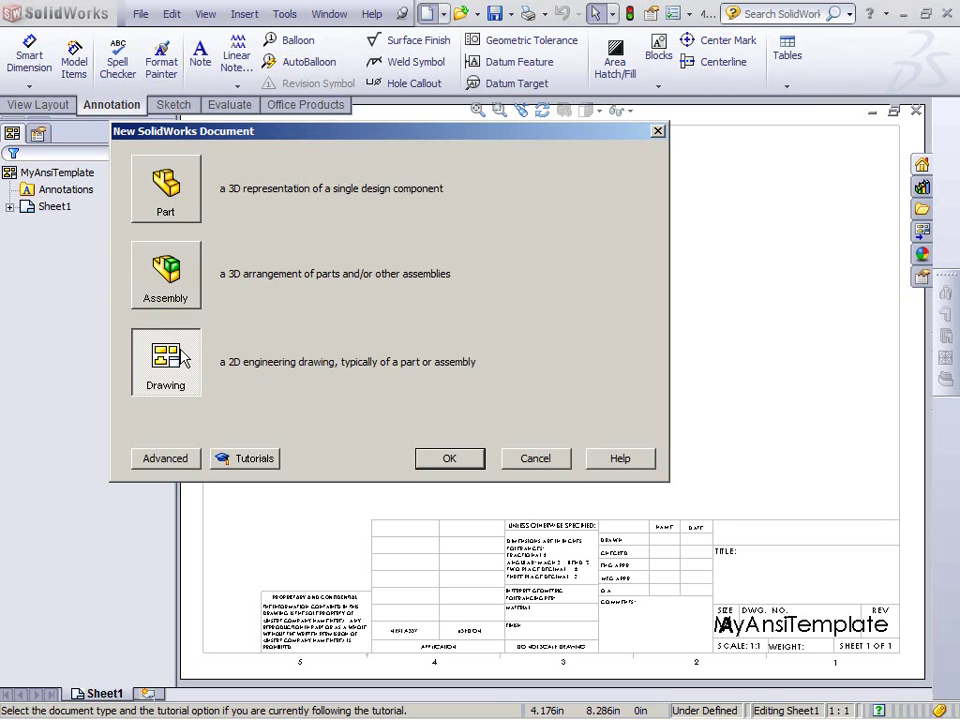
pyautogui.click(178, 460)
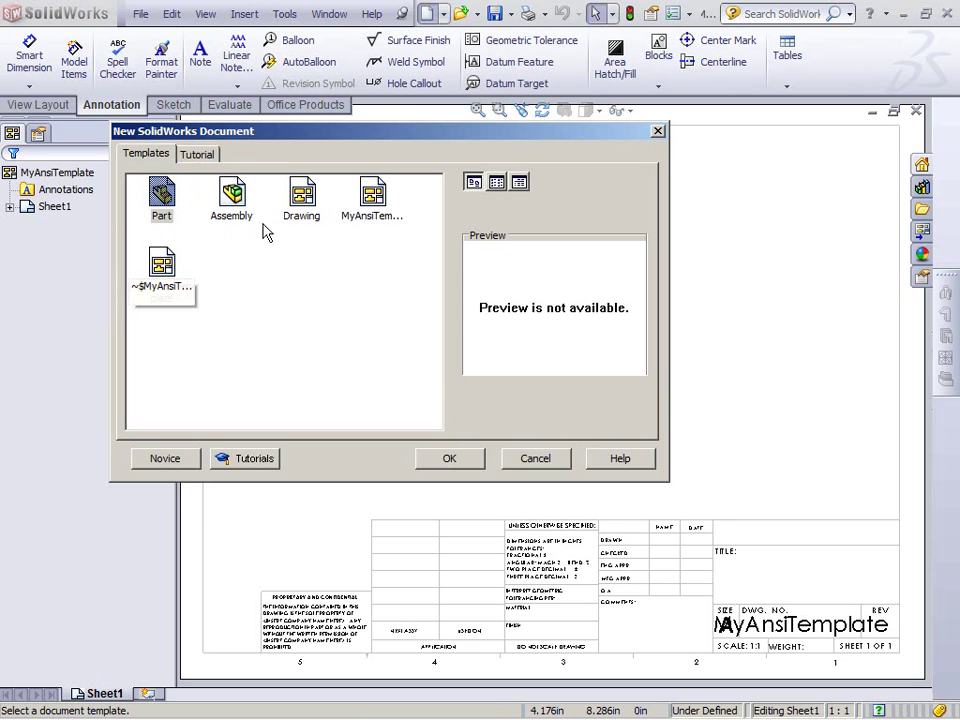
pyautogui.click(380, 204)
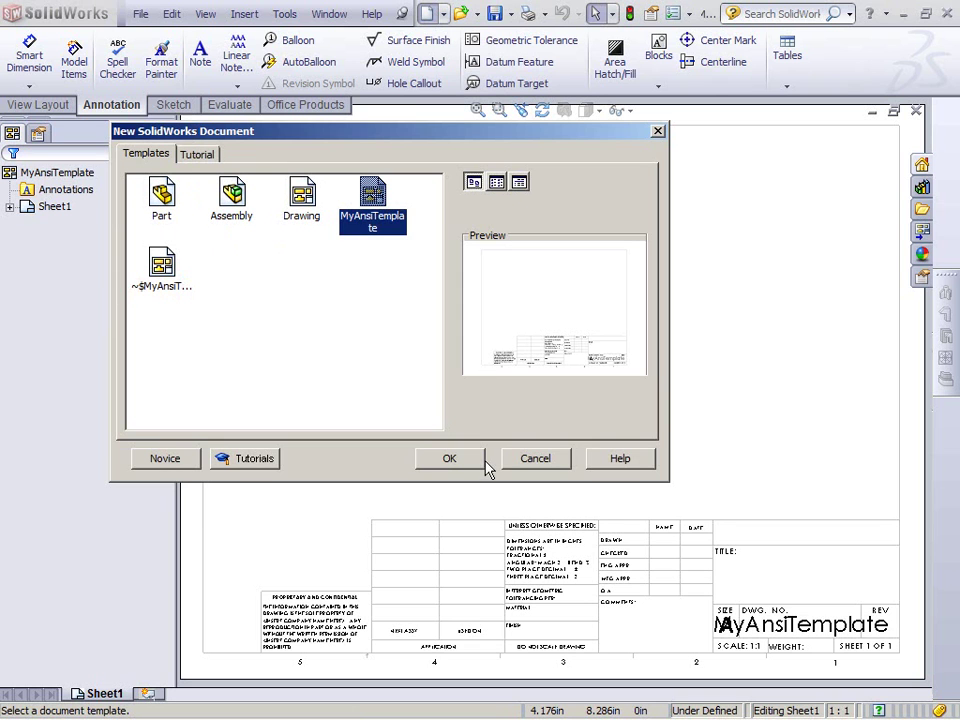
pyautogui.click(447, 458)
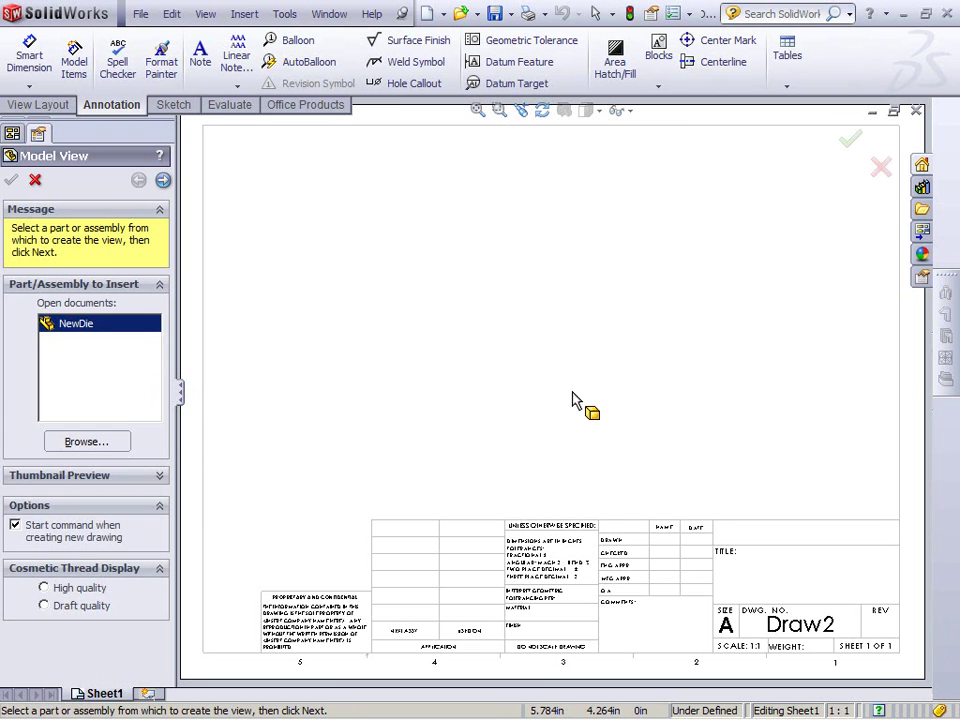
# - Choose the open NewDie part for the model view and enable multiple views
pyautogui.click(92, 442)
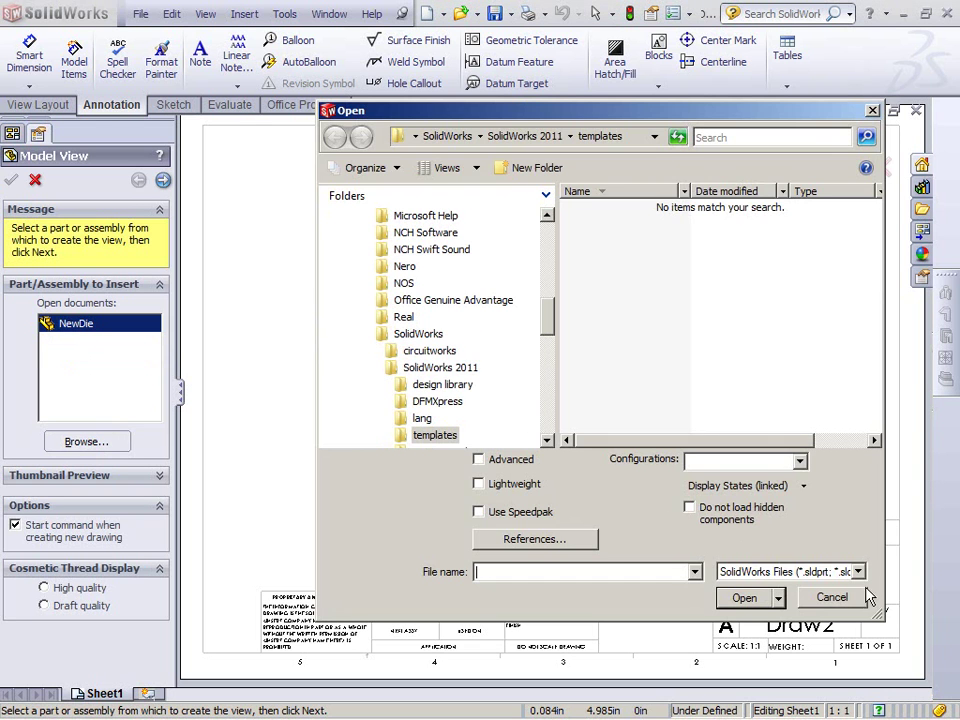
pyautogui.click(850, 598)
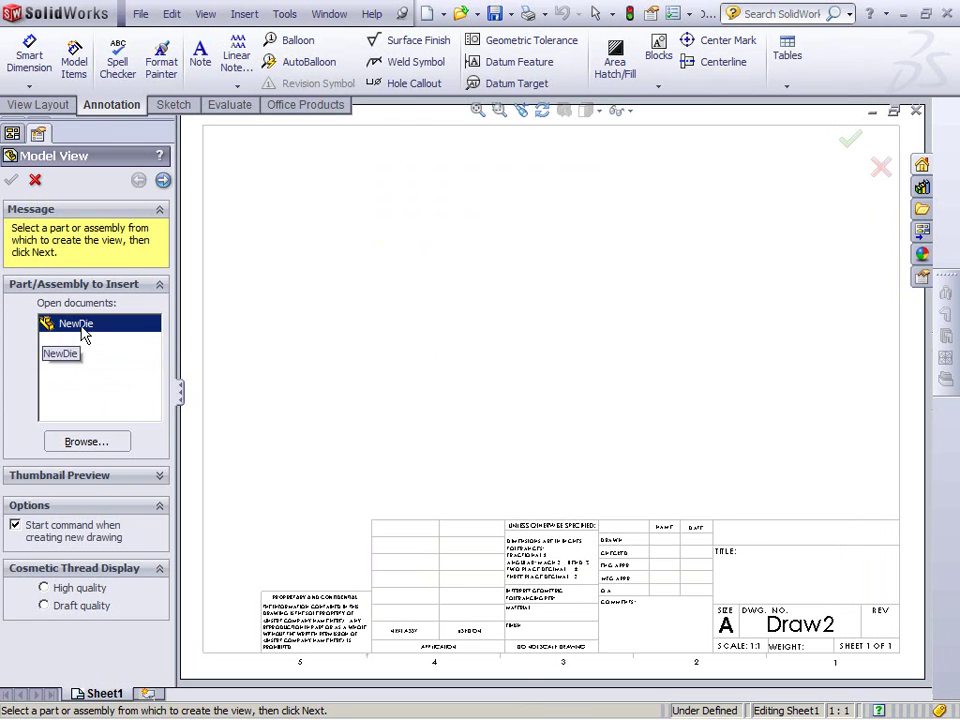
pyautogui.doubleClick(82, 328)
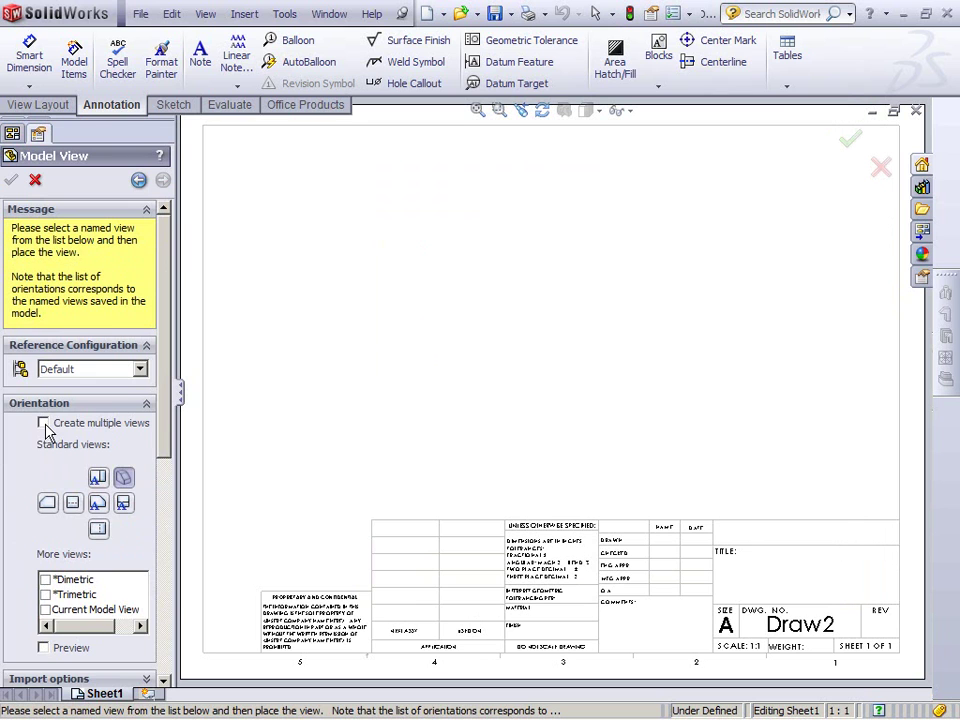
pyautogui.click(44, 424)
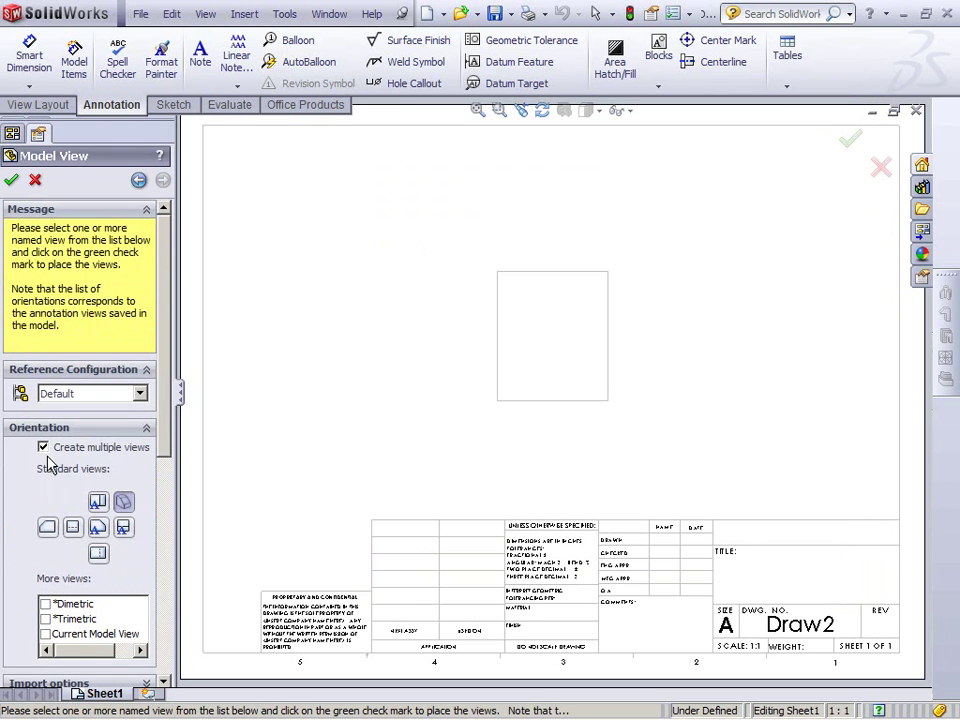
# - Place back, left, top, bottom, right and isometric views of NewDie on the sheet
pyautogui.click(47, 527)
pyautogui.click(72, 527)
pyautogui.click(98, 552)
pyautogui.click(122, 527)
pyautogui.click(123, 503)
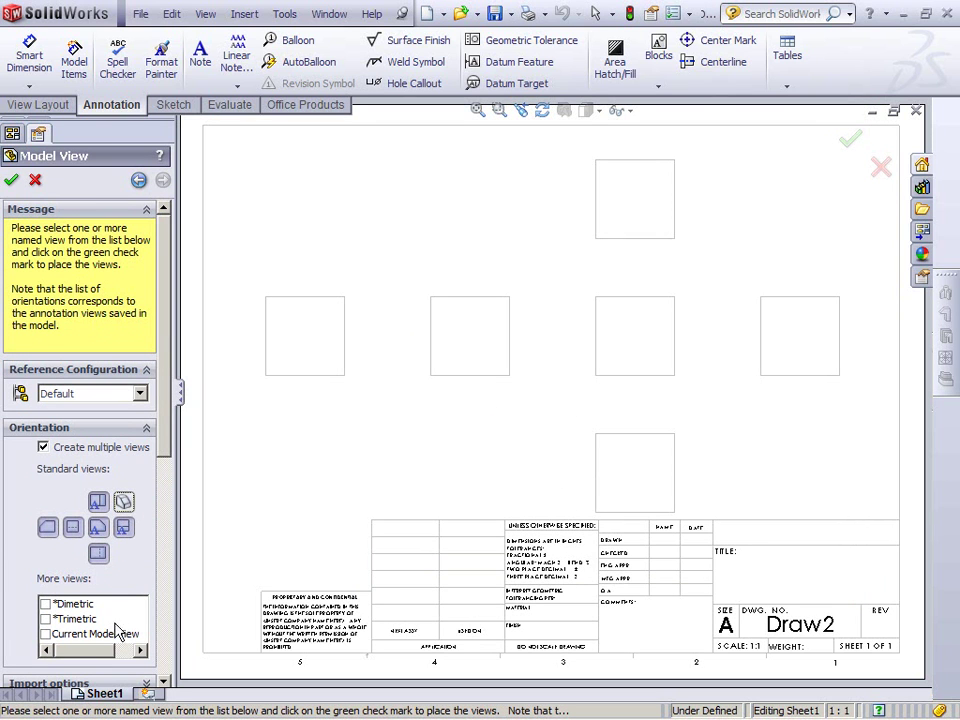
pyautogui.click(124, 505)
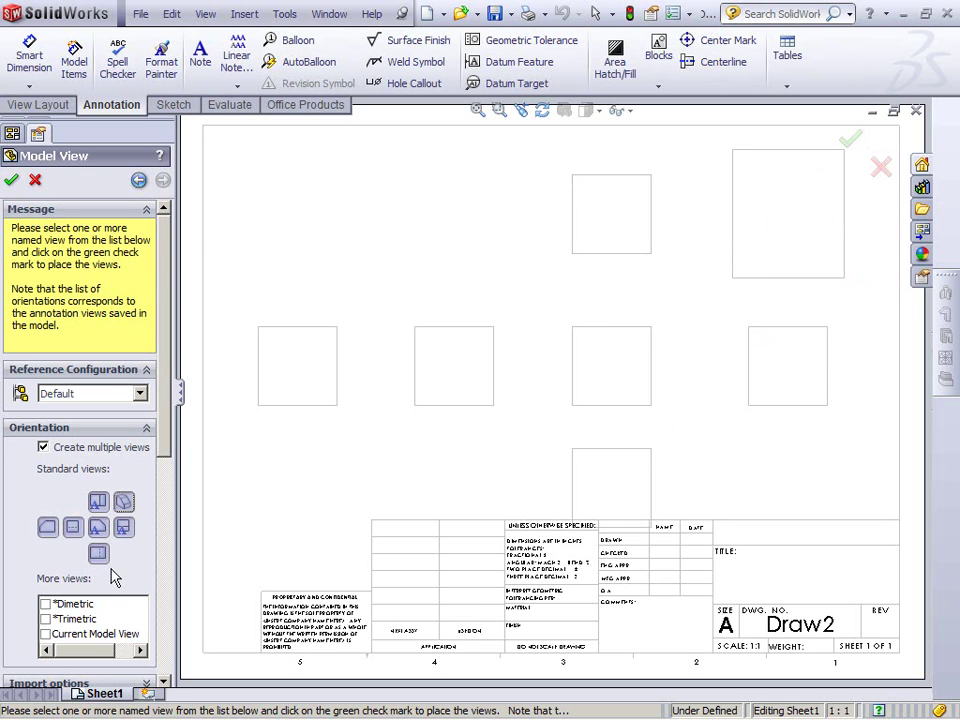
pyautogui.click(12, 182)
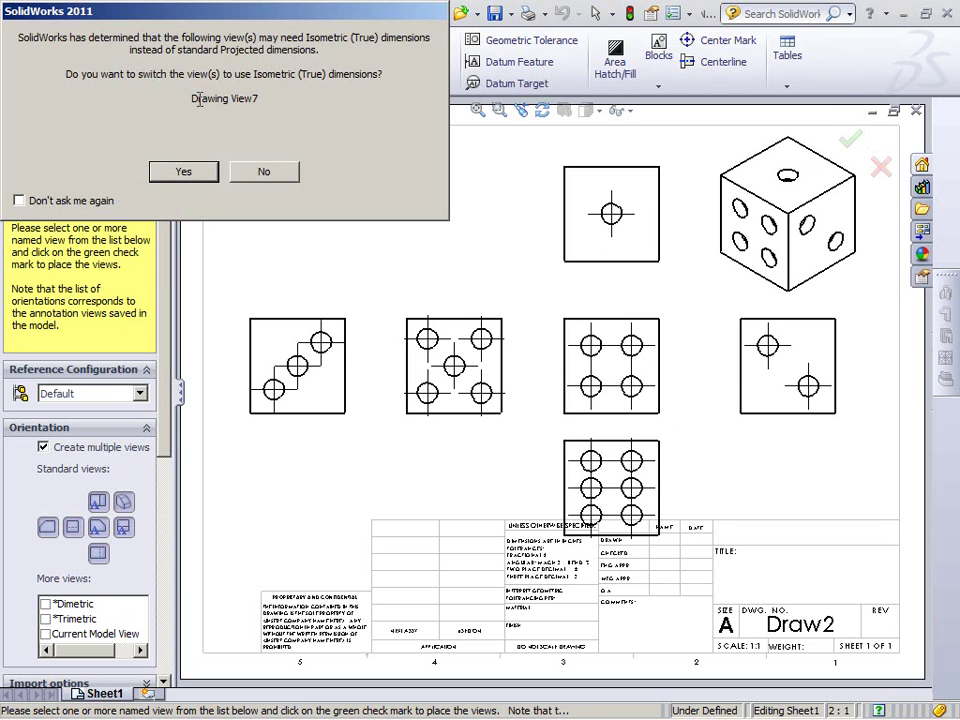
# - Answer the Isometric (True) dimensions prompt and check the placed views
pyautogui.click(184, 173)
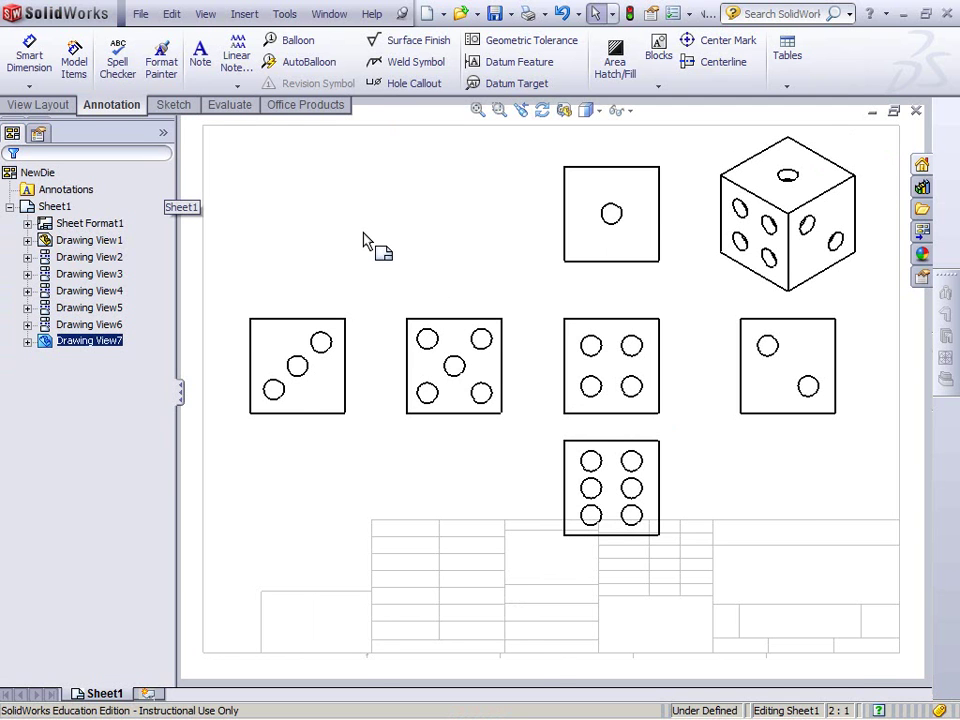
pyautogui.scroll(-2, 390, 291)
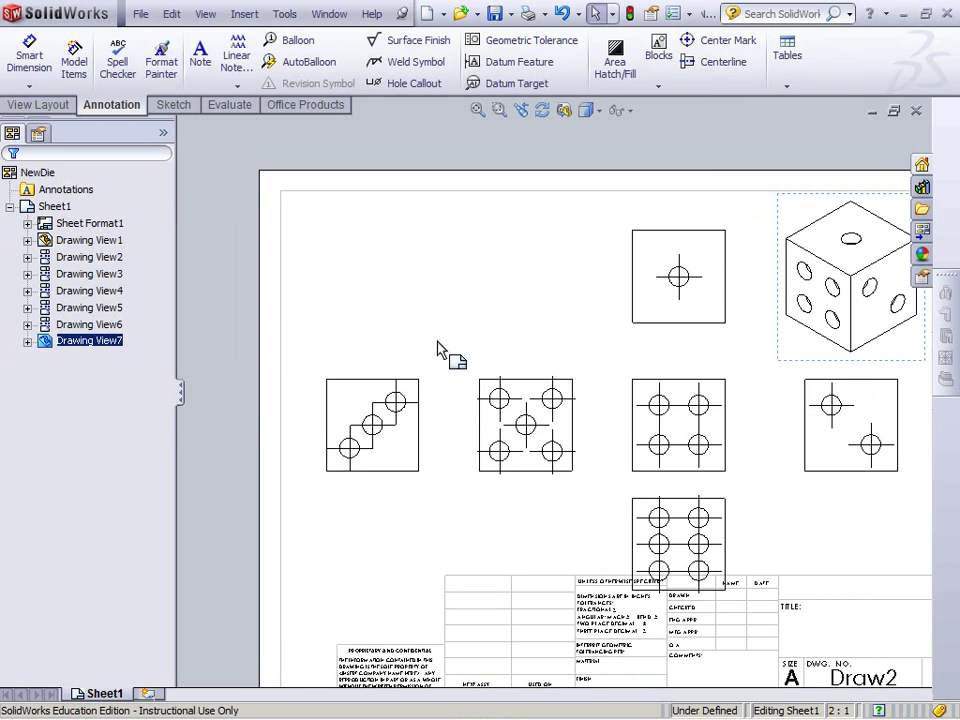
pyautogui.scroll(1, 437, 349)
pyautogui.scroll(-1, 745, 525)
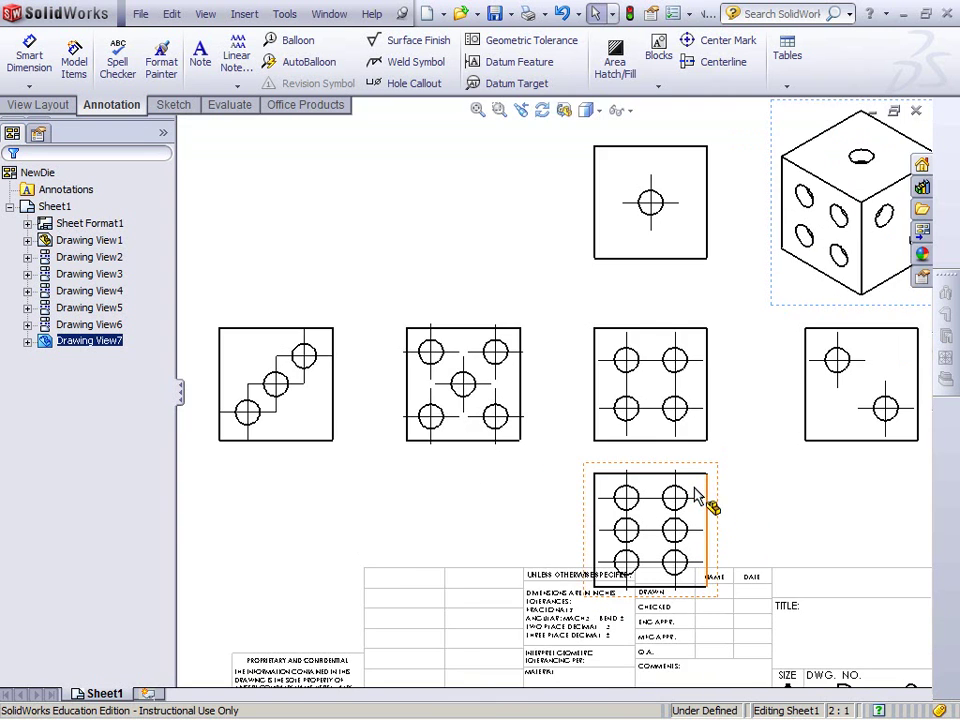
pyautogui.scroll(1, 706, 503)
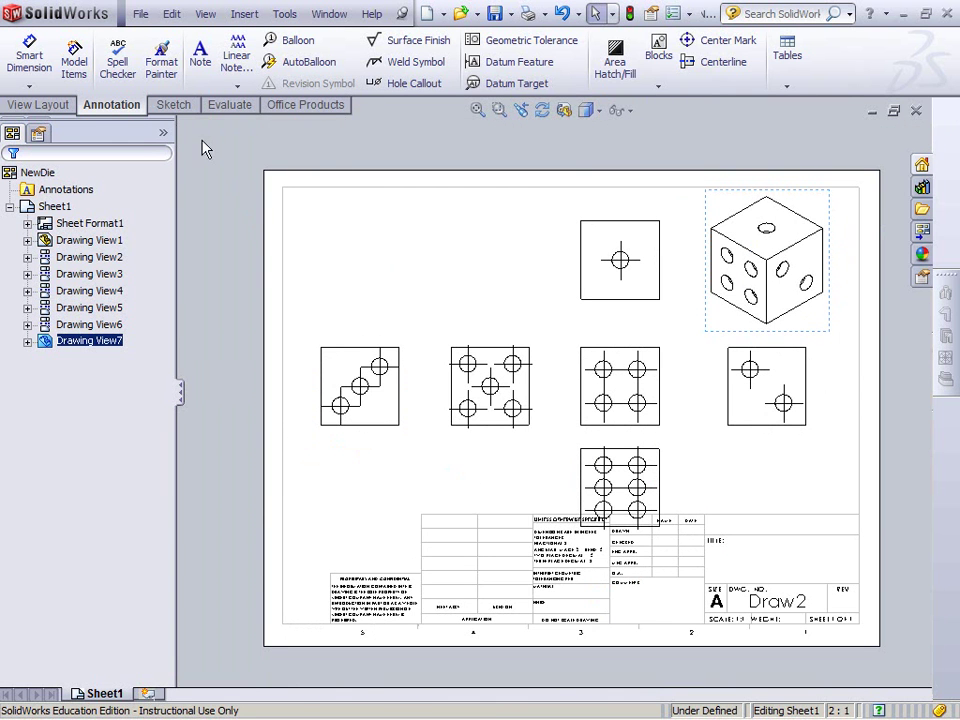
# - Start Smart Dimension and zoom in on the three-hole face view
pyautogui.click(33, 68)
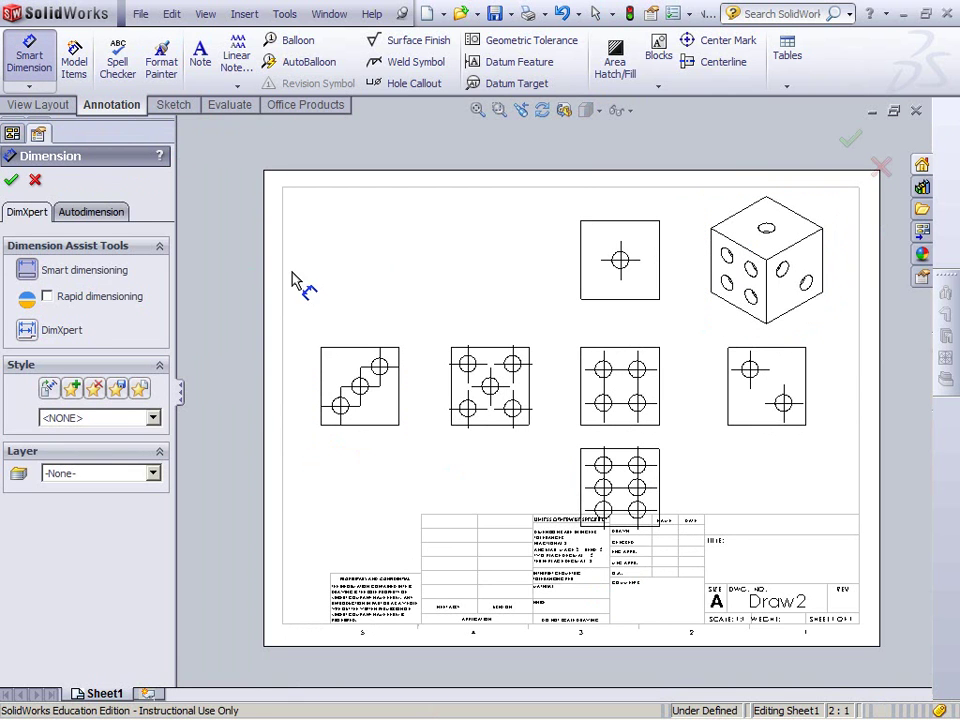
pyautogui.scroll(-2, 373, 388)
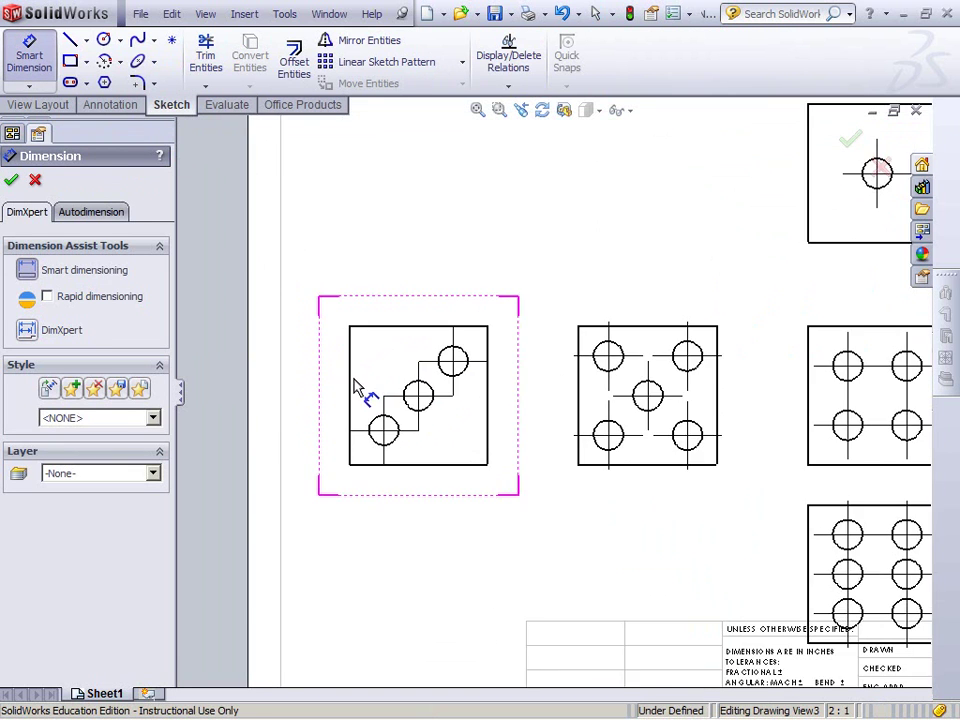
pyautogui.scroll(-1, 354, 386)
pyautogui.scroll(-1, 435, 381)
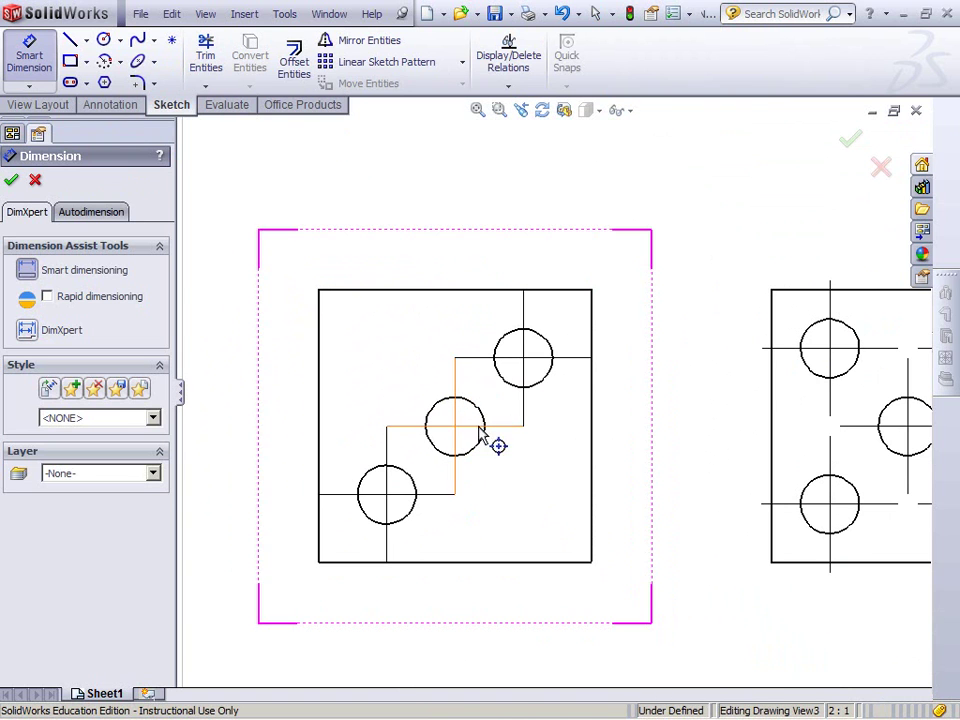
pyautogui.click(207, 14)
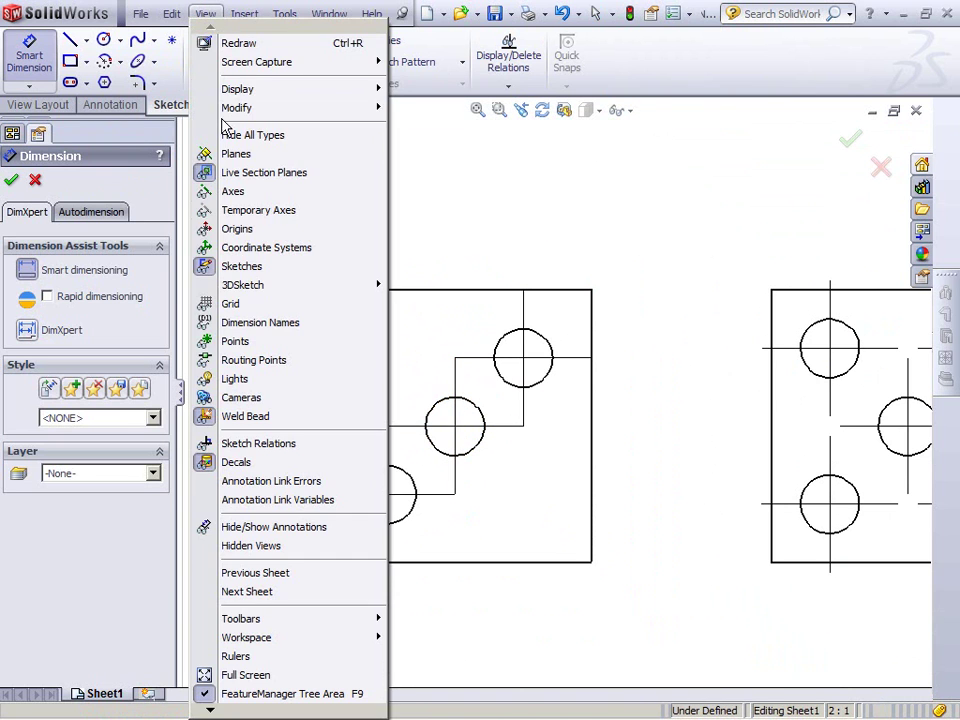
# - Turn axes display on, briefly show temporary axes, then hide them again
pyautogui.click(255, 178)
pyautogui.click(206, 14)
pyautogui.click(258, 173)
pyautogui.click(206, 14)
pyautogui.click(251, 191)
pyautogui.click(206, 14)
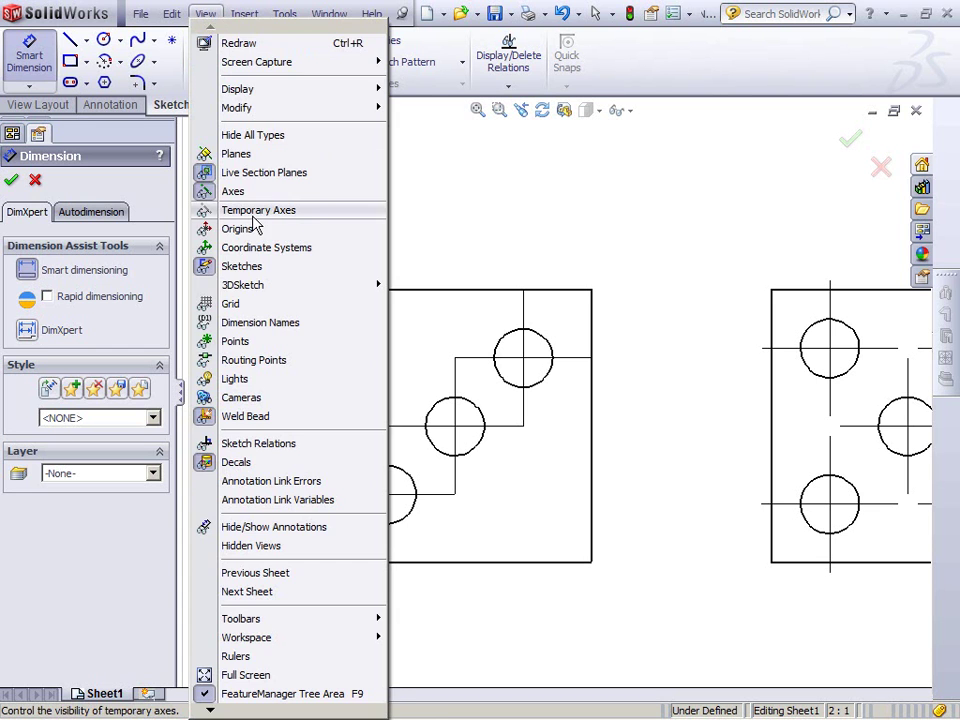
pyautogui.click(254, 217)
pyautogui.click(206, 14)
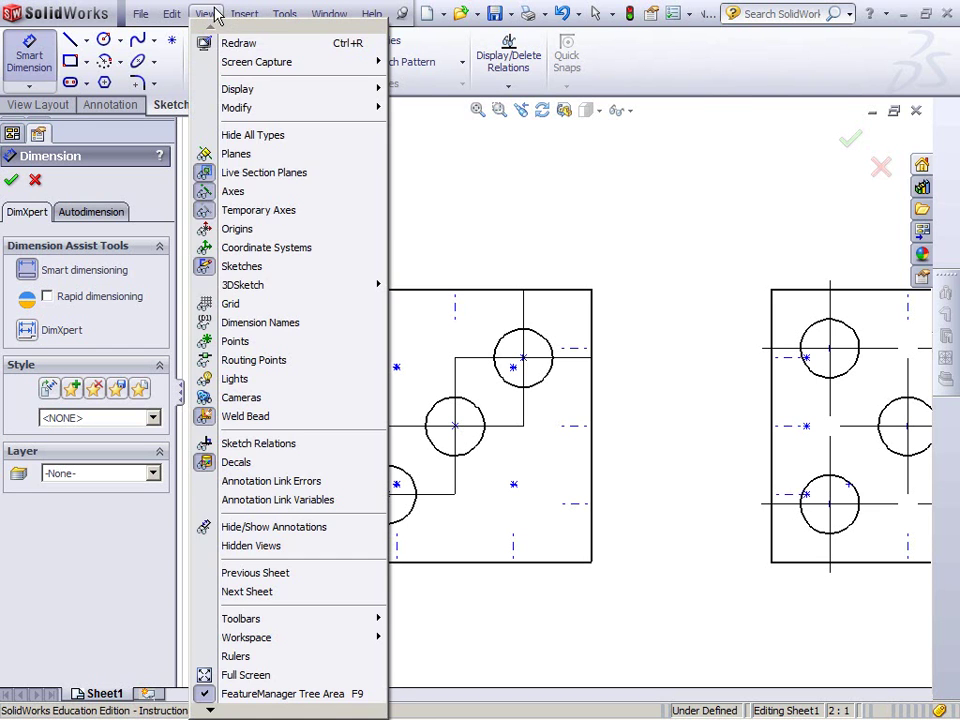
pyautogui.click(236, 210)
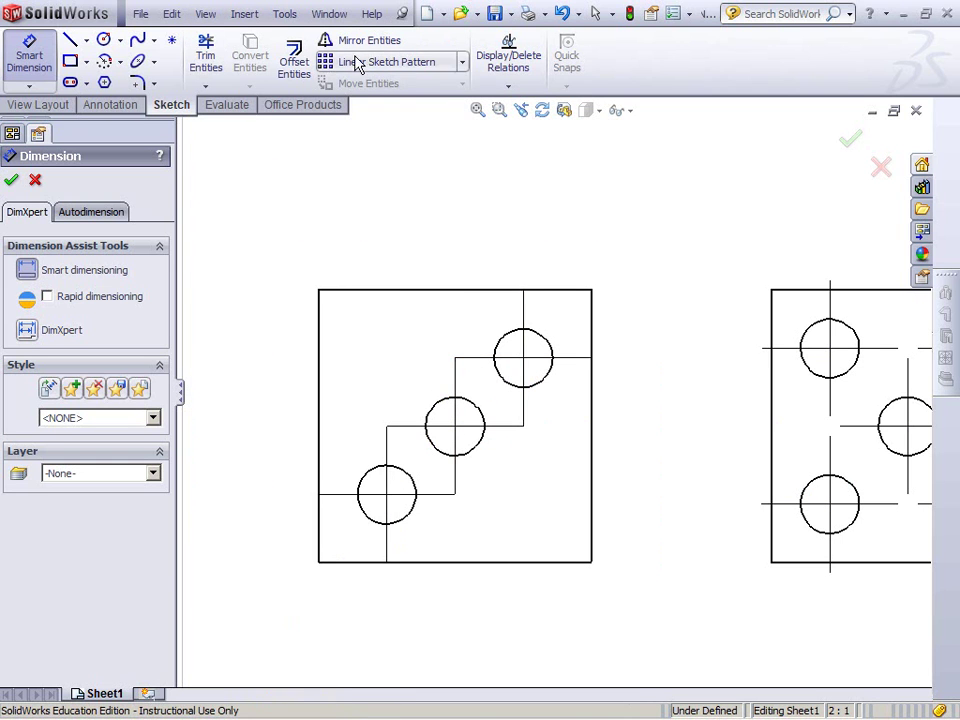
pyautogui.click(690, 14)
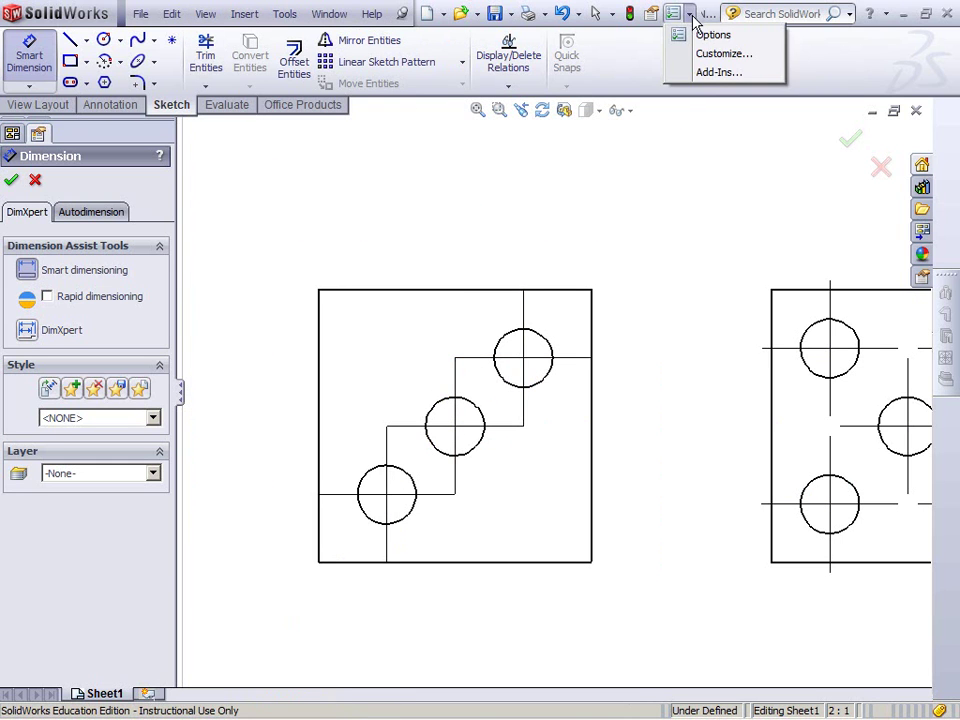
pyautogui.click(709, 35)
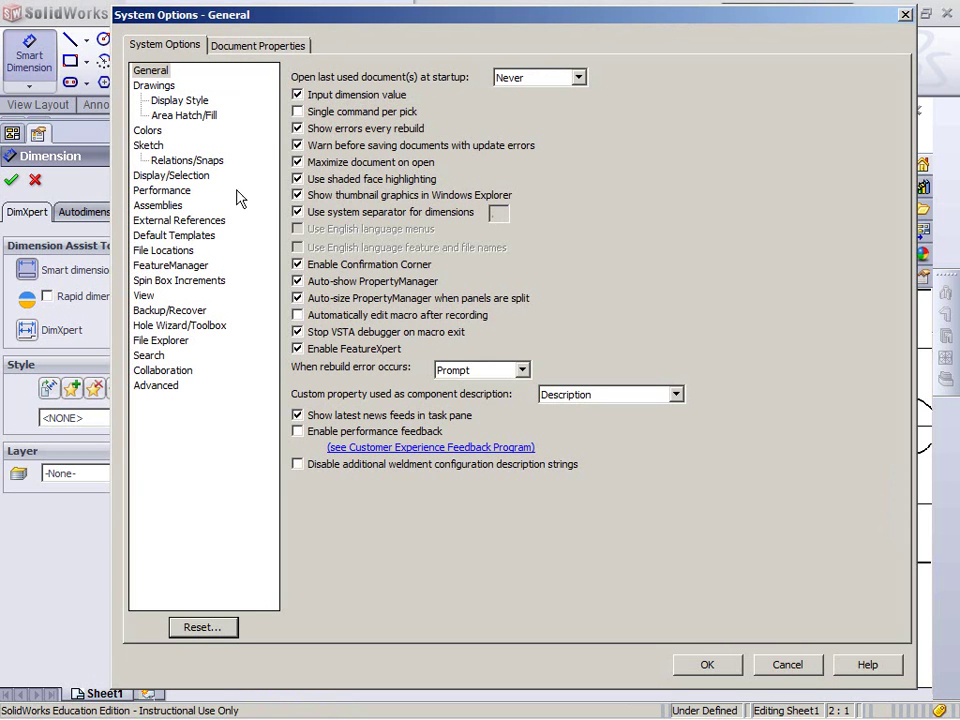
pyautogui.click(255, 45)
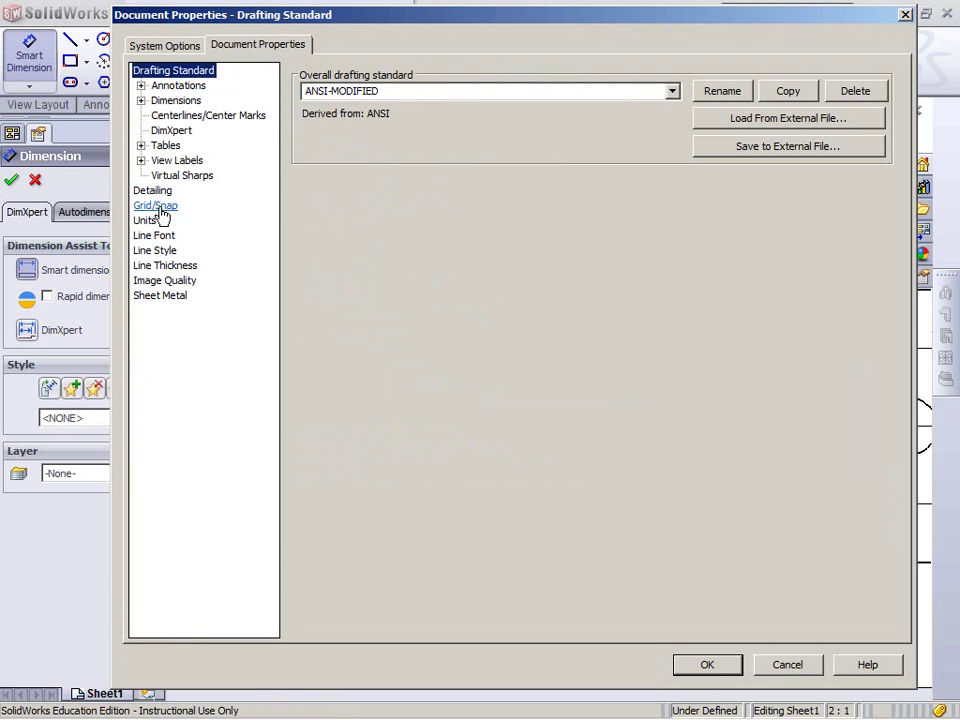
pyautogui.click(185, 116)
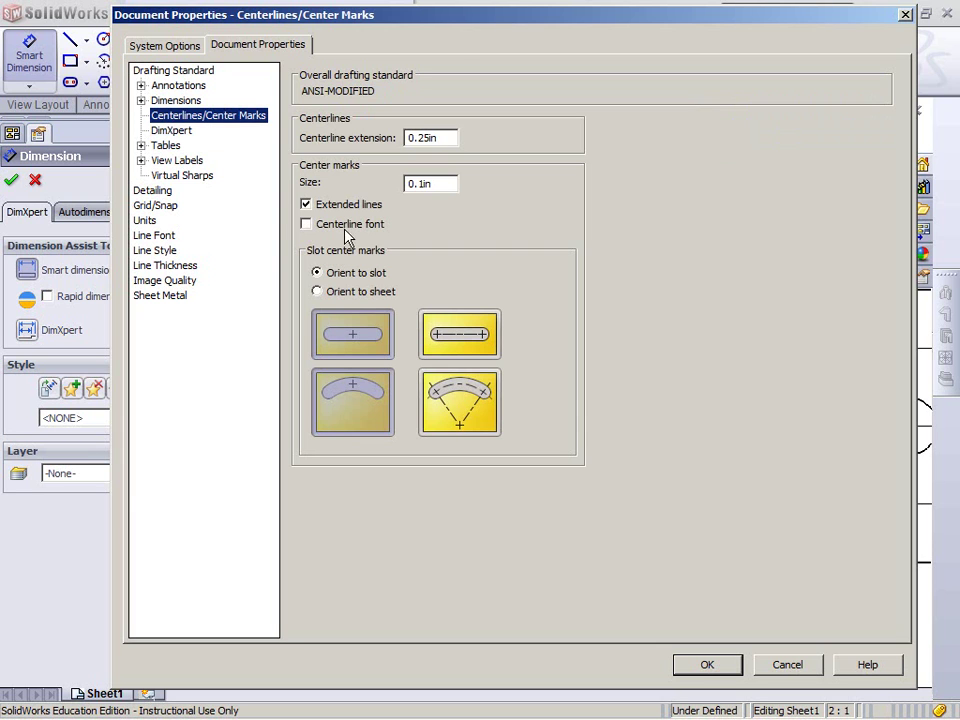
pyautogui.click(182, 132)
pyautogui.click(177, 147)
pyautogui.click(180, 161)
pyautogui.click(181, 176)
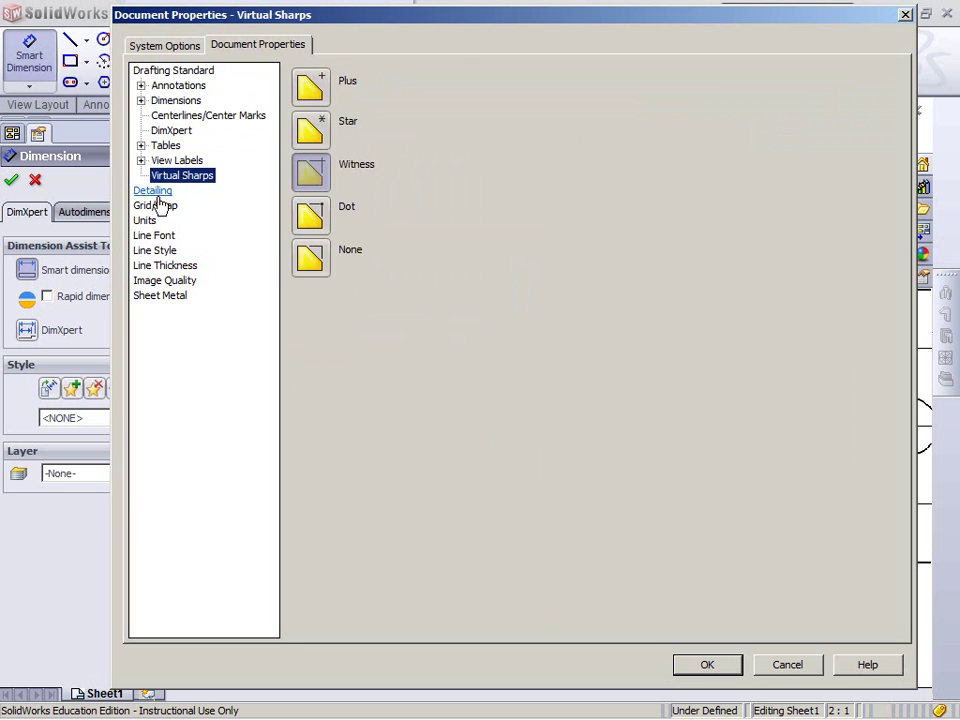
pyautogui.click(158, 193)
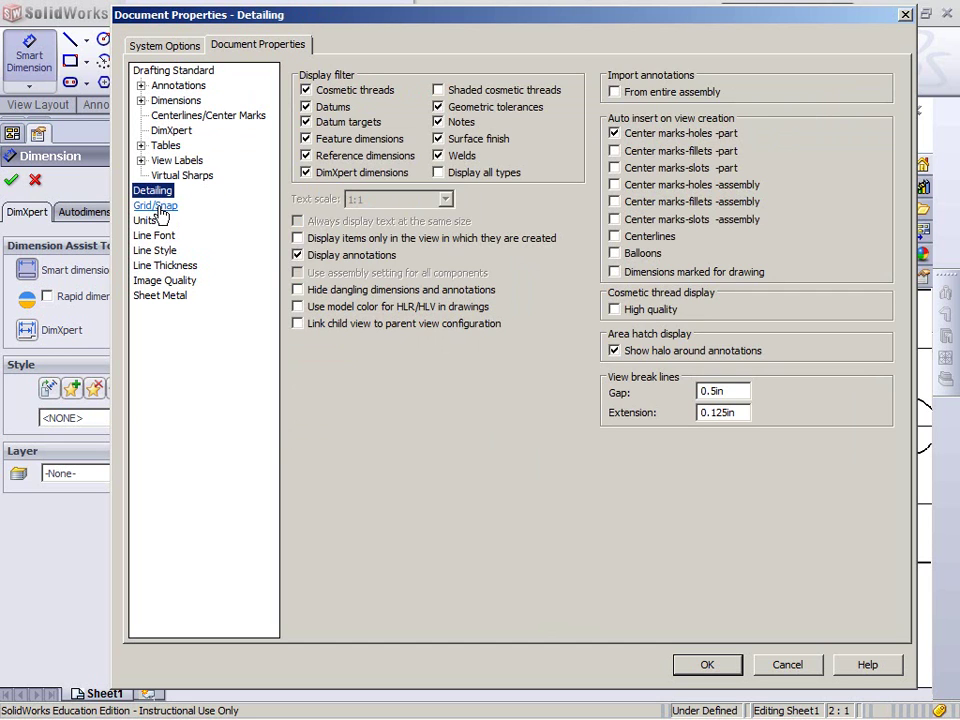
pyautogui.click(157, 206)
pyautogui.click(146, 221)
pyautogui.click(150, 235)
pyautogui.click(152, 250)
pyautogui.click(158, 266)
pyautogui.click(162, 280)
pyautogui.click(158, 295)
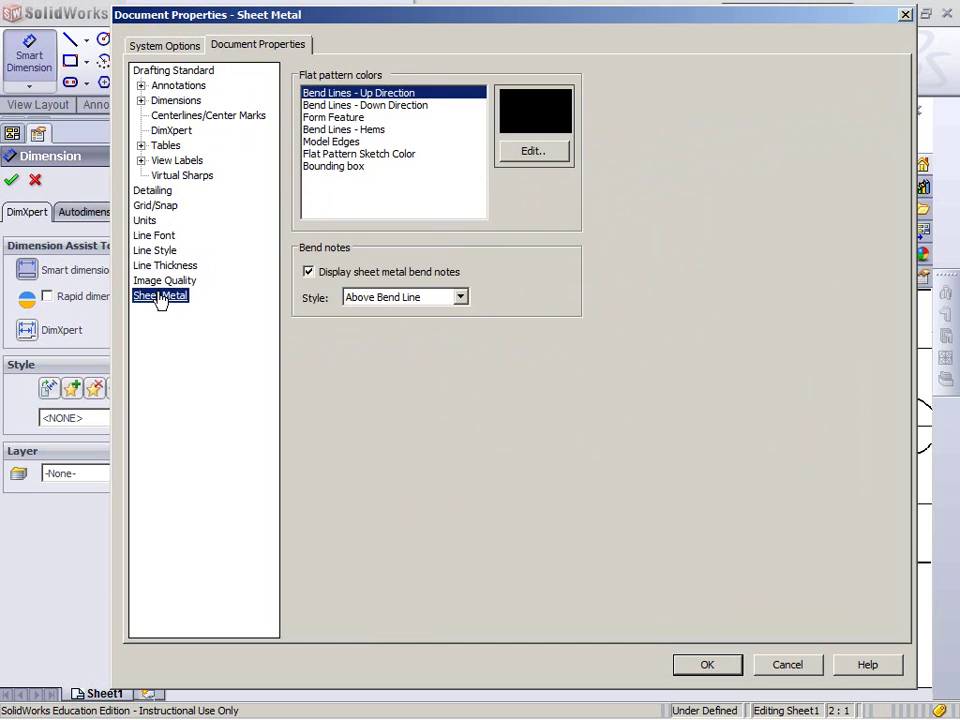
pyautogui.click(163, 86)
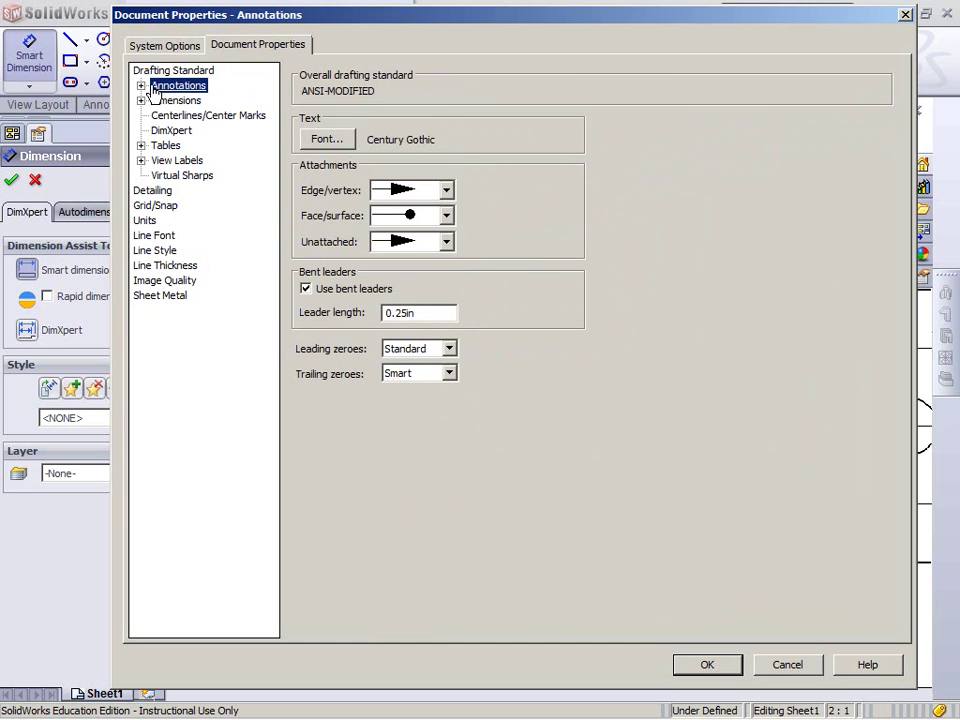
pyautogui.click(141, 86)
pyautogui.press('Down')
pyautogui.press('Down')
pyautogui.press('Down')
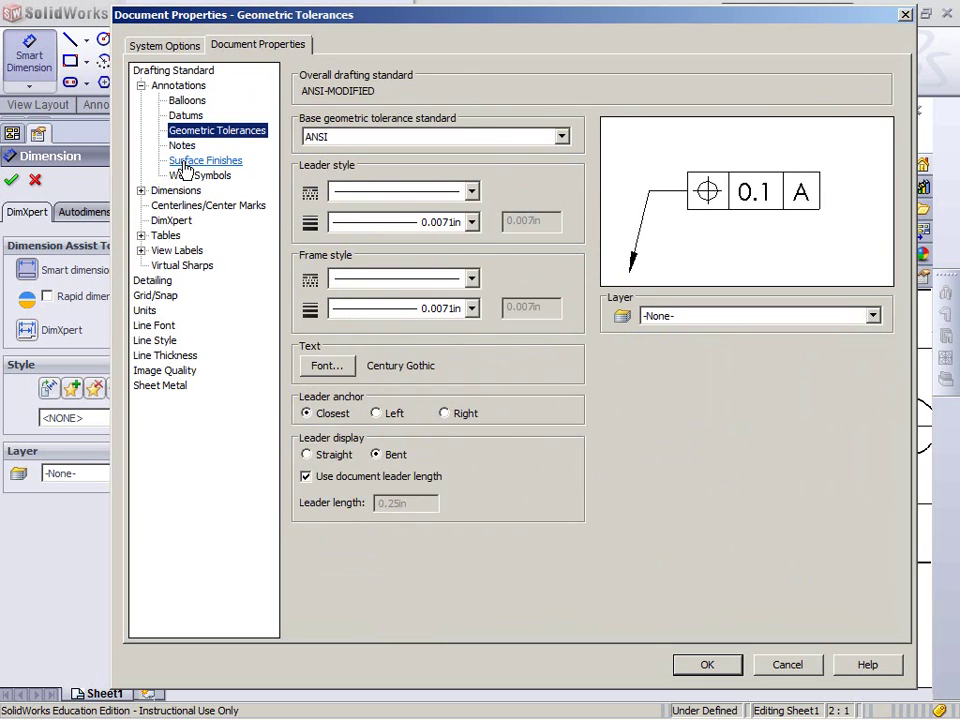
pyautogui.click(200, 161)
pyautogui.click(185, 176)
pyautogui.click(141, 190)
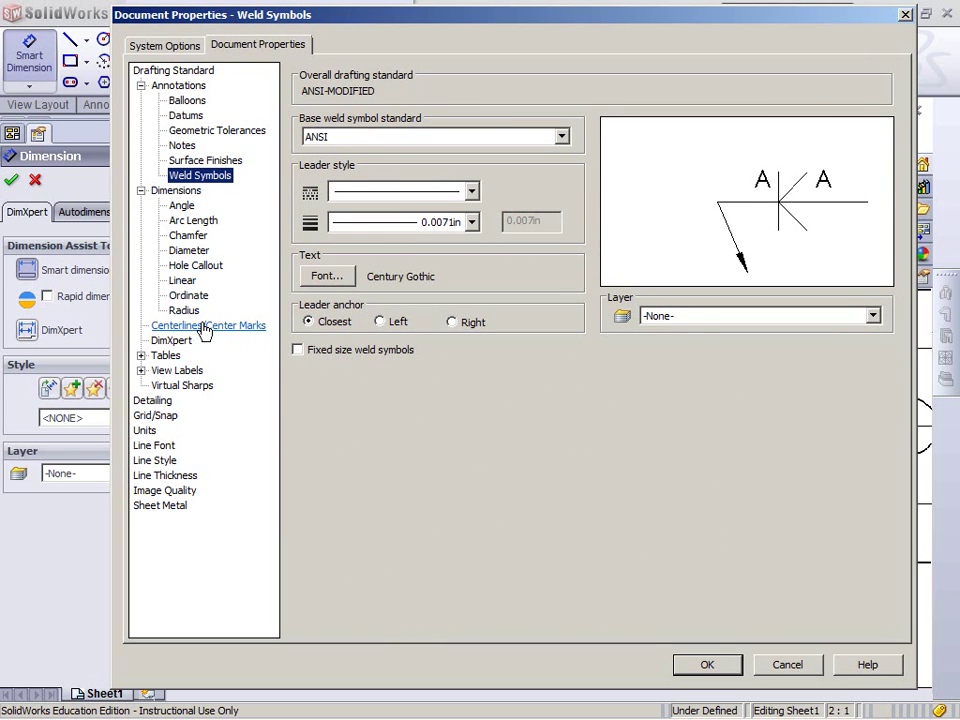
pyautogui.click(141, 370)
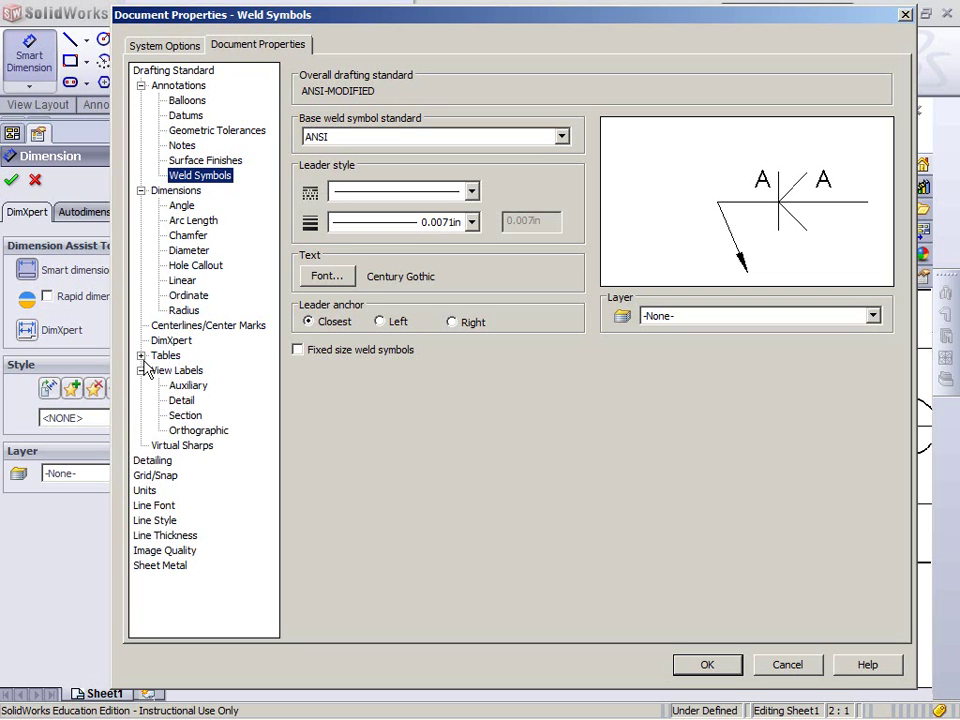
pyautogui.click(141, 356)
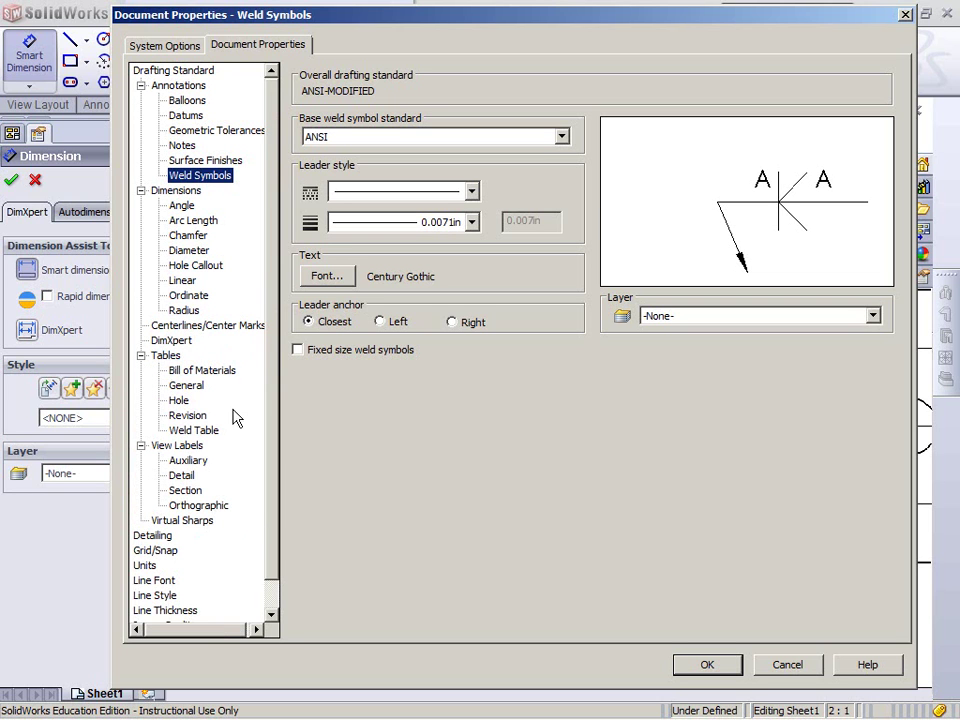
pyautogui.moveTo(270, 513); pyautogui.dragTo(274, 630)
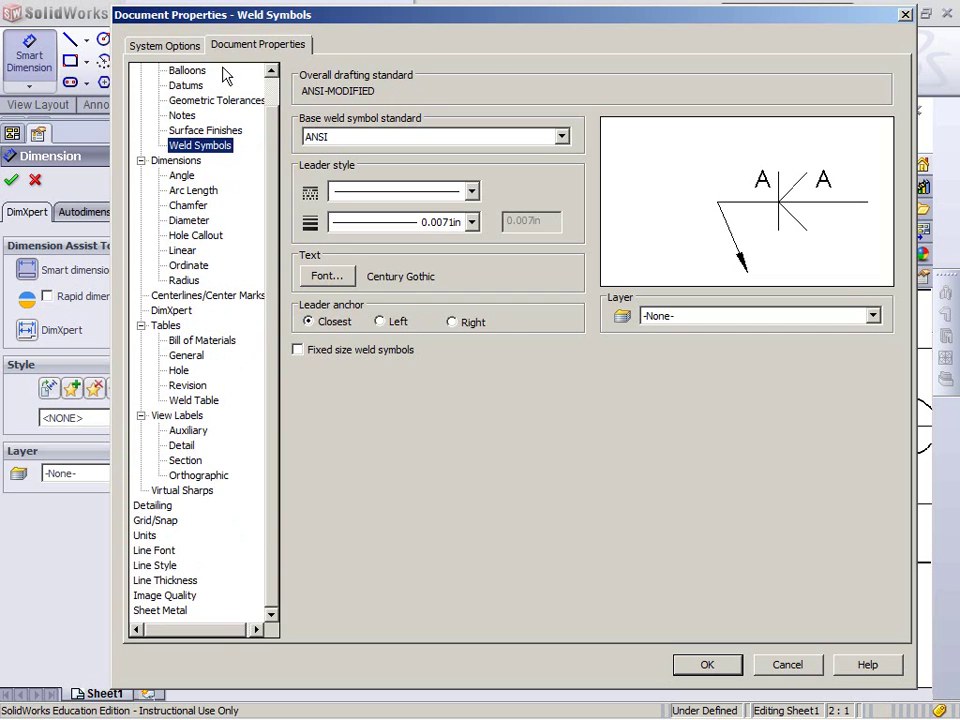
pyautogui.click(170, 46)
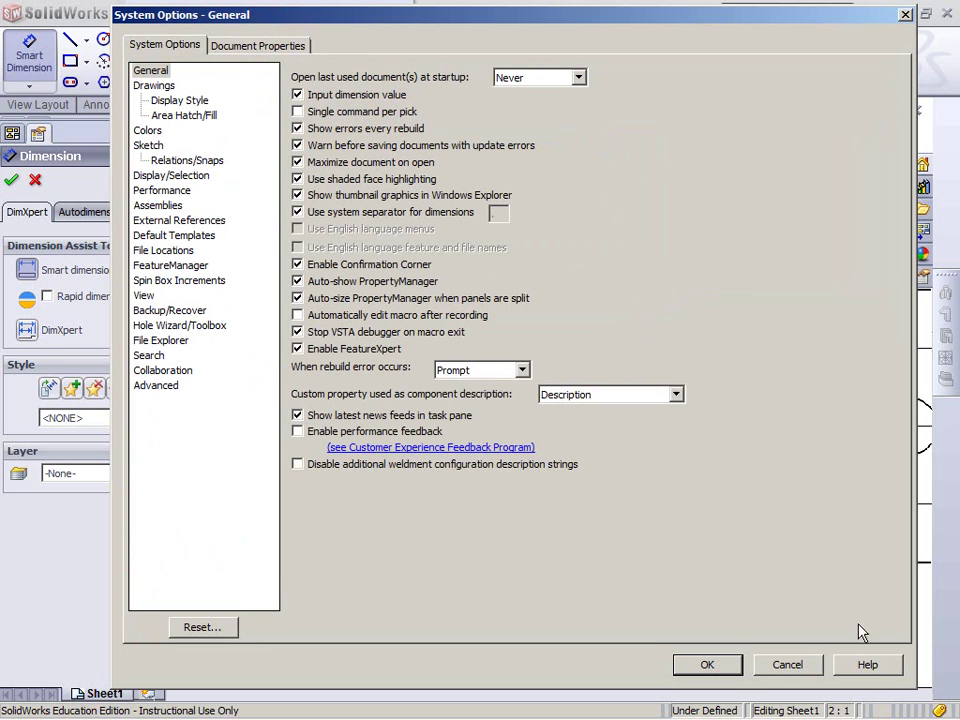
pyautogui.click(805, 670)
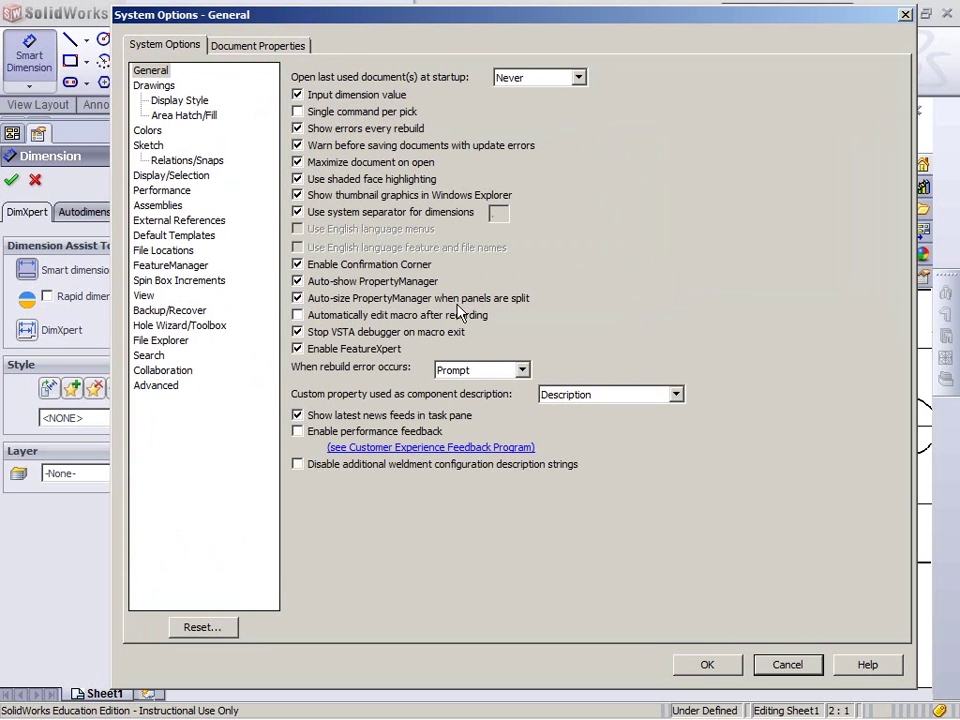
pyautogui.click(171, 104)
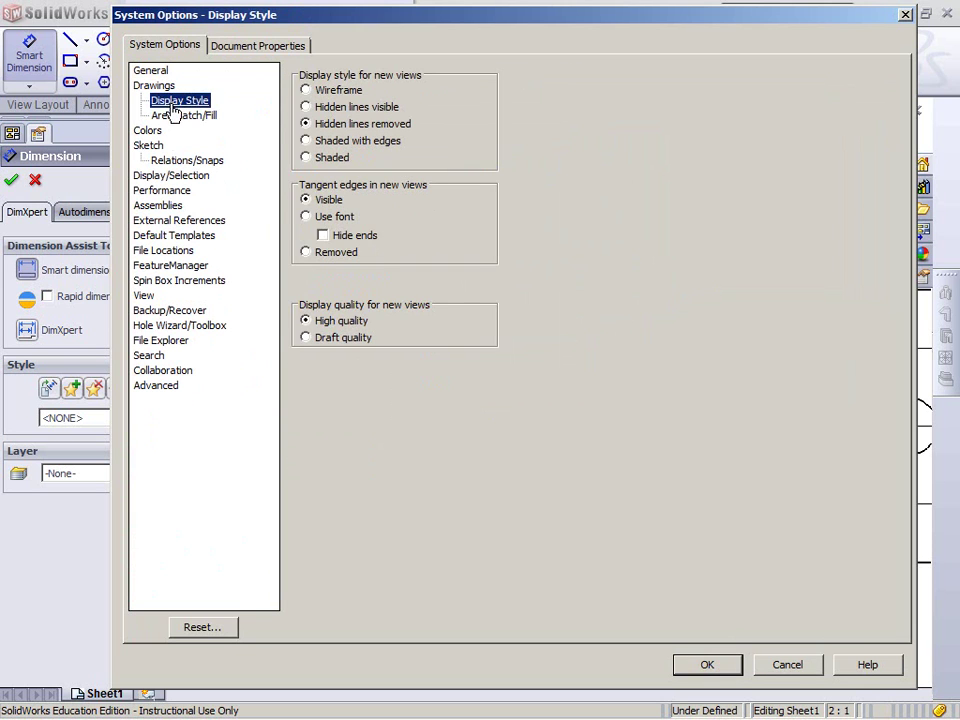
pyautogui.click(177, 117)
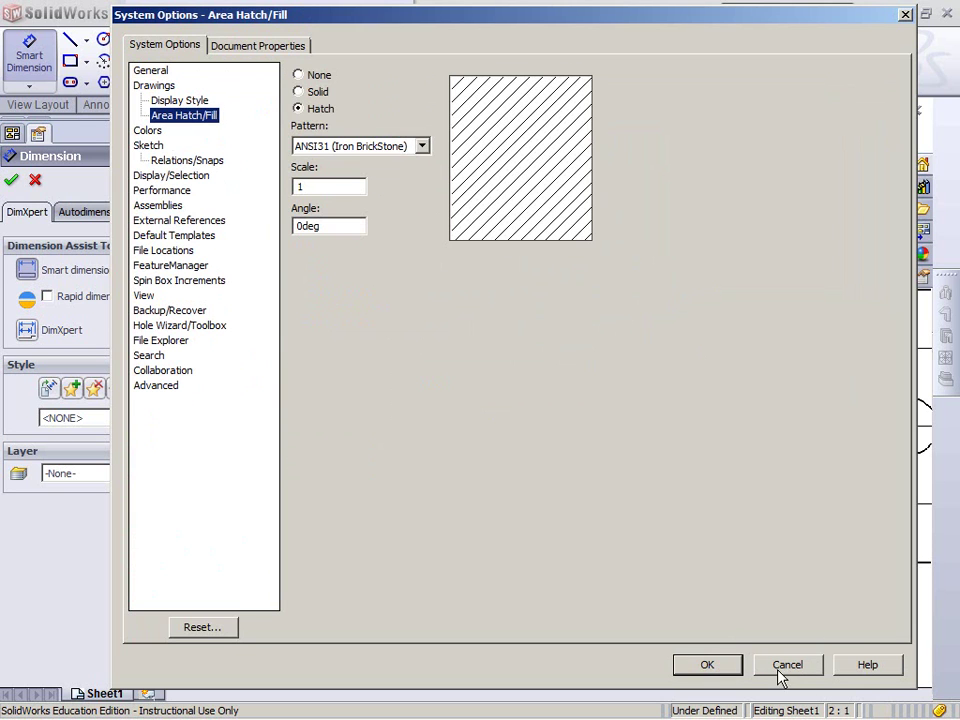
pyautogui.click(786, 668)
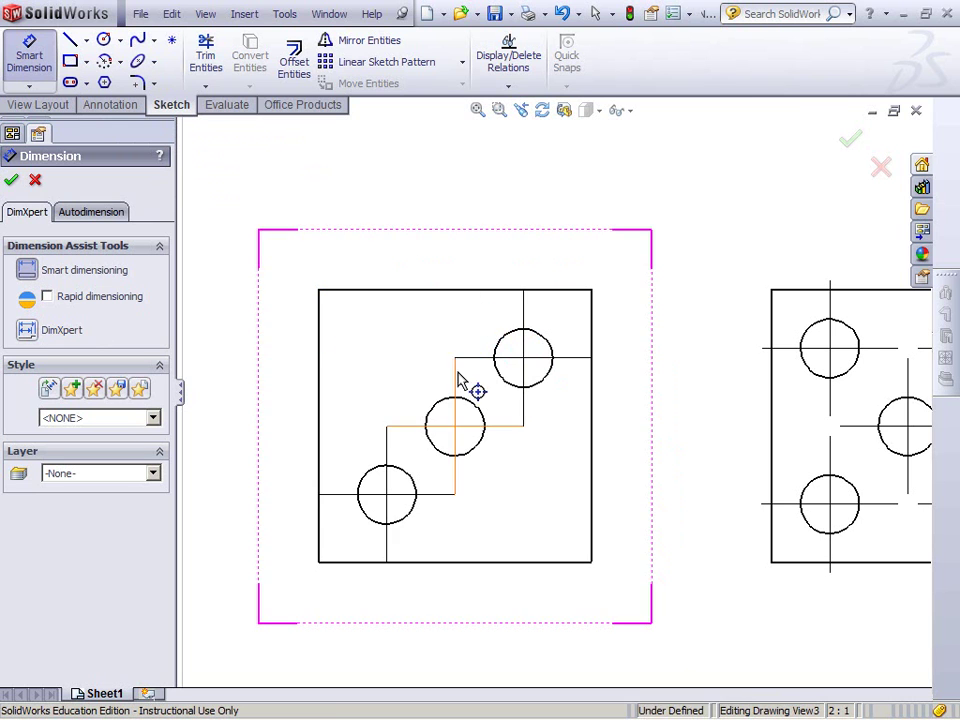
# - With rapid dimensioning, locate the hole centres .175 and .350 from the top edge
pyautogui.click(108, 299)
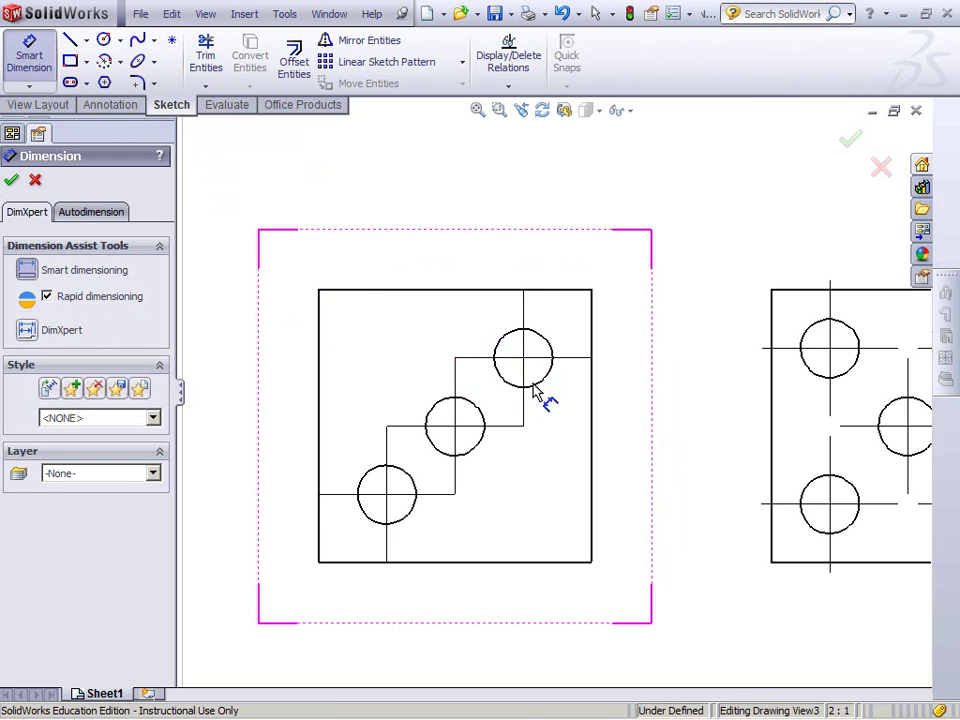
pyautogui.click(484, 360)
pyautogui.click(475, 291)
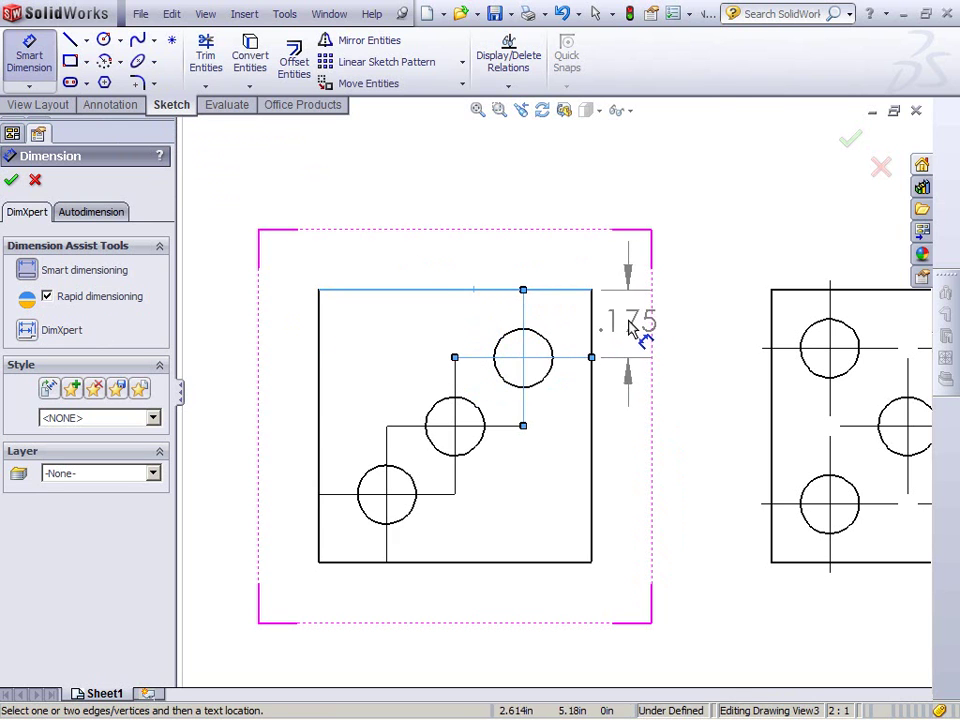
pyautogui.click(640, 338)
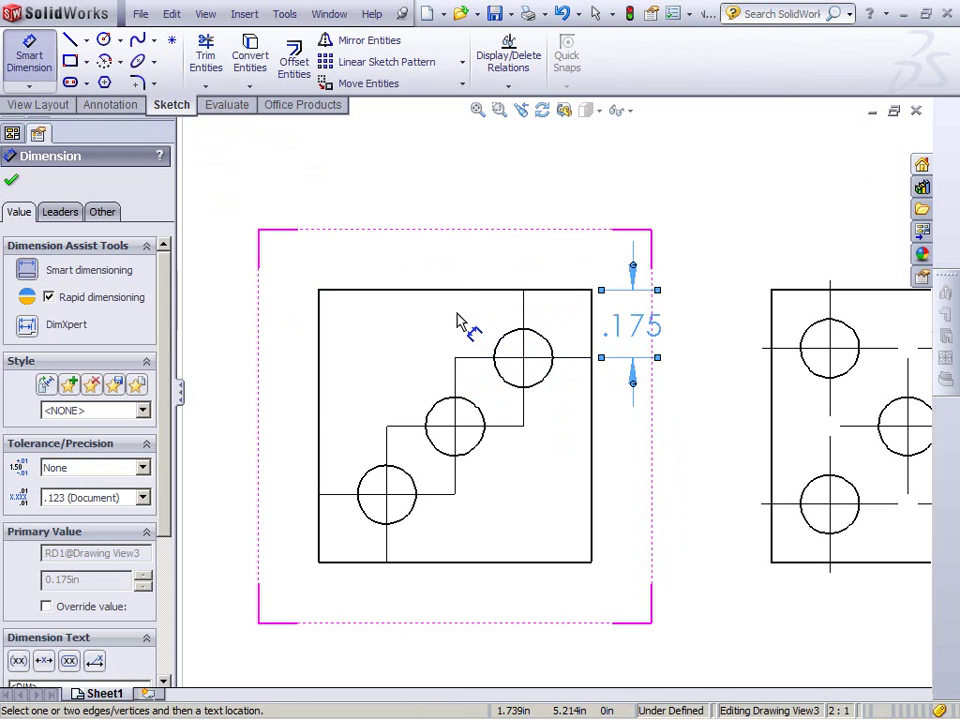
pyautogui.click(461, 291)
pyautogui.click(484, 432)
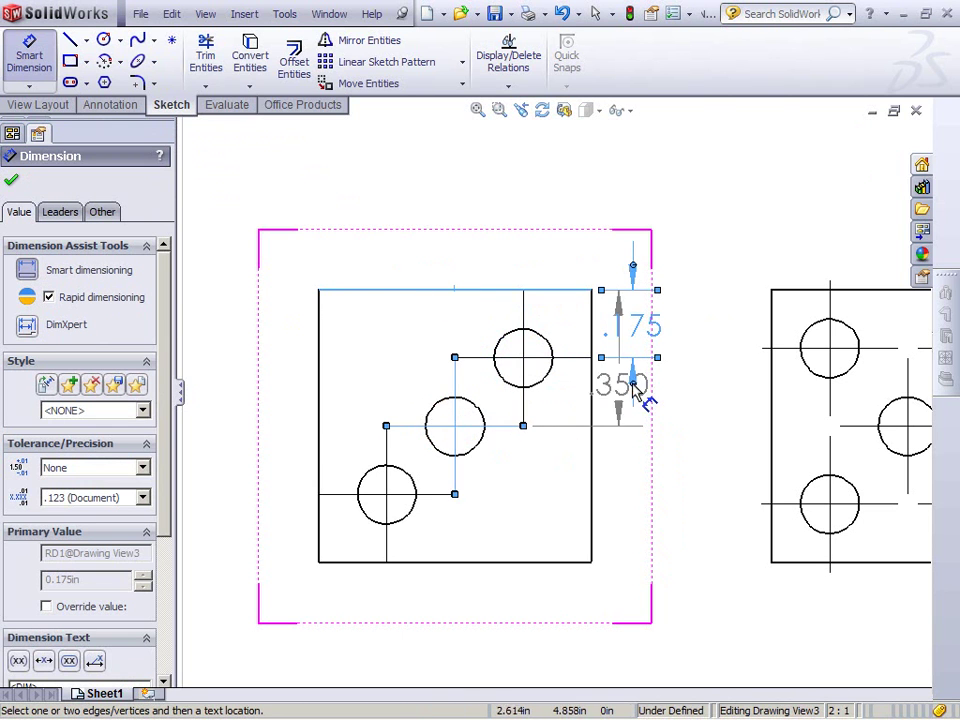
pyautogui.click(620, 390)
pyautogui.moveTo(660, 326); pyautogui.dragTo(700, 326)
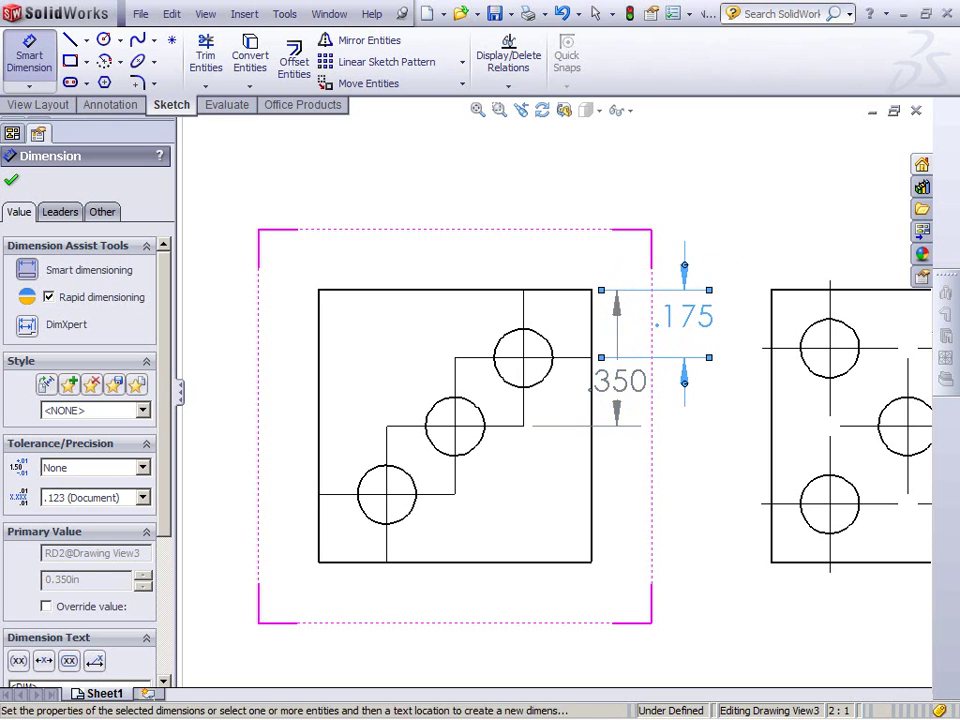
pyautogui.moveTo(636, 375); pyautogui.dragTo(648, 372)
pyautogui.click(648, 372)
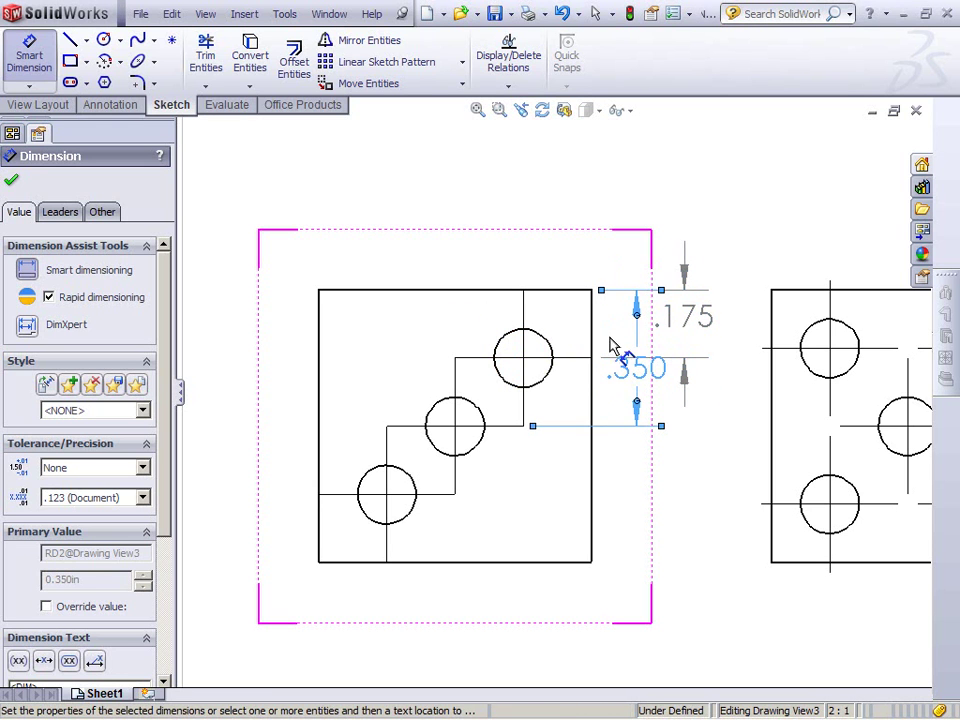
pyautogui.moveTo(700, 326); pyautogui.dragTo(611, 328)
pyautogui.moveTo(640, 372); pyautogui.dragTo(677, 394)
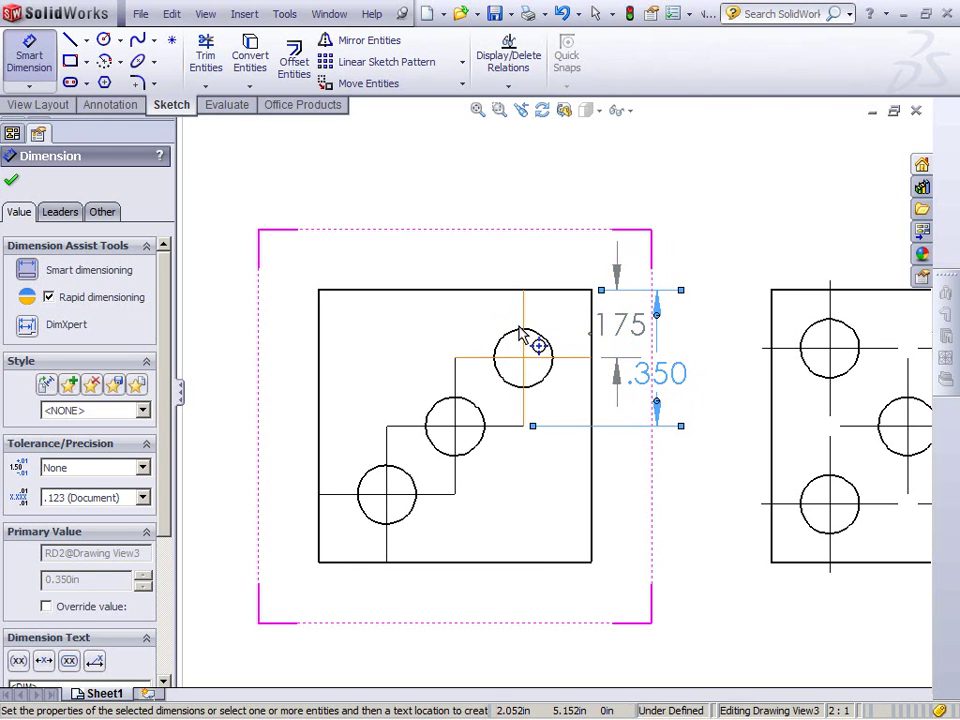
# - Locate the hole centres .175 and .350 from the right edge and arrange all dimensions
pyautogui.click(606, 330)
pyautogui.click(537, 327)
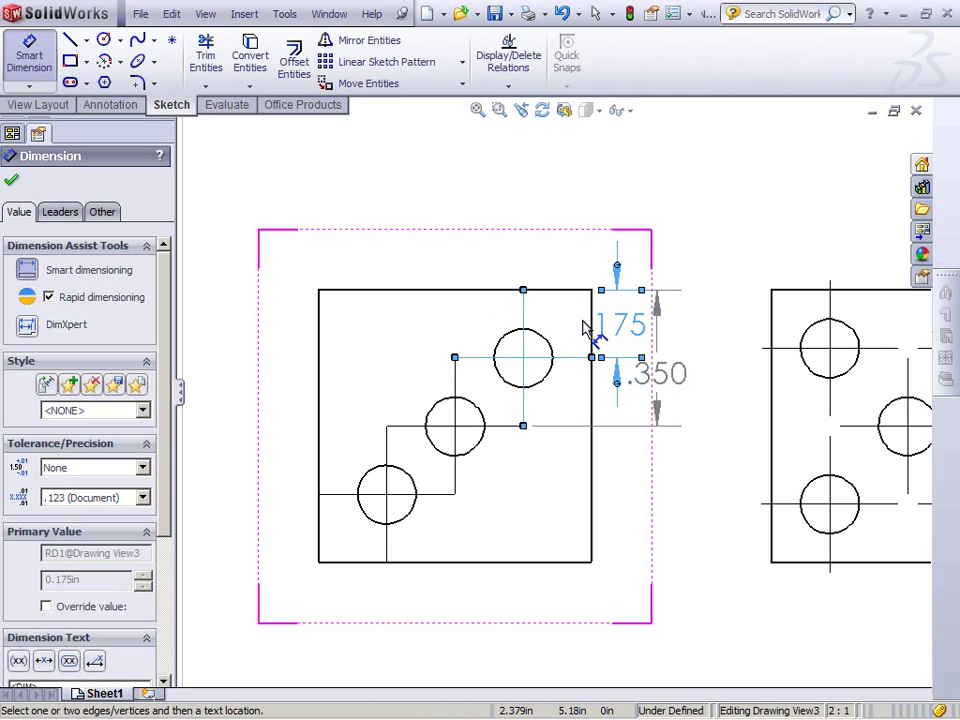
pyautogui.click(595, 332)
pyautogui.click(606, 375)
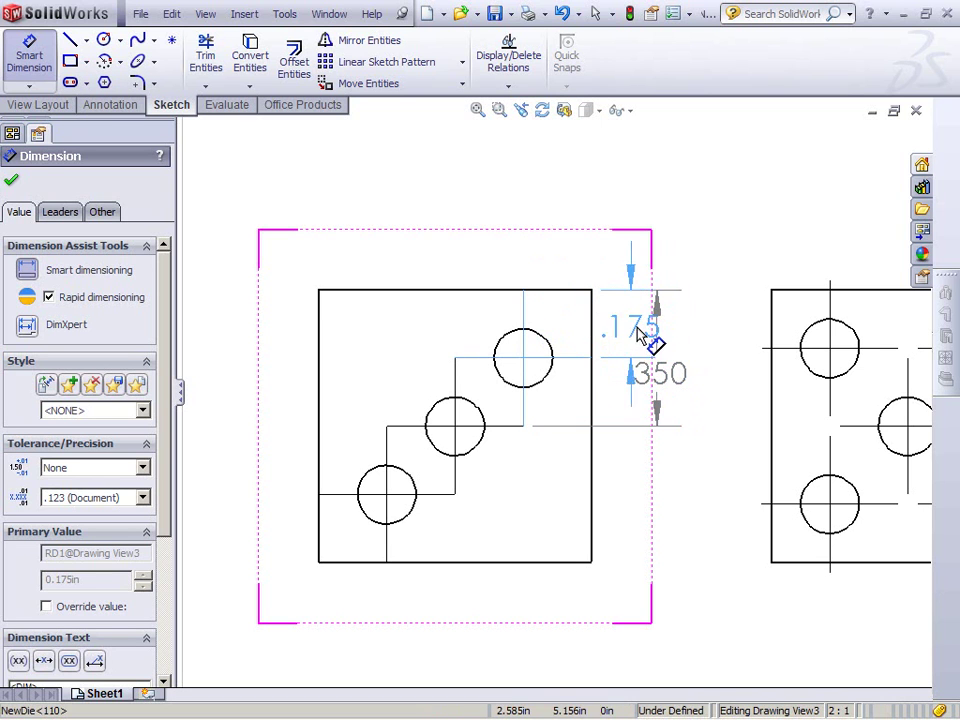
pyautogui.click(592, 326)
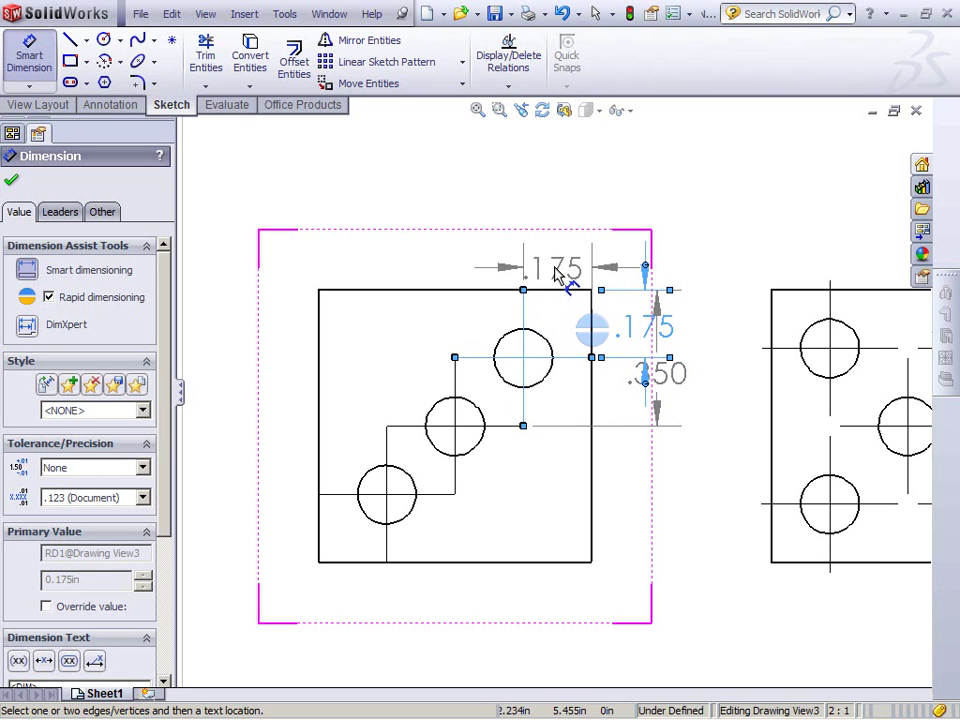
pyautogui.click(568, 270)
pyautogui.click(591, 340)
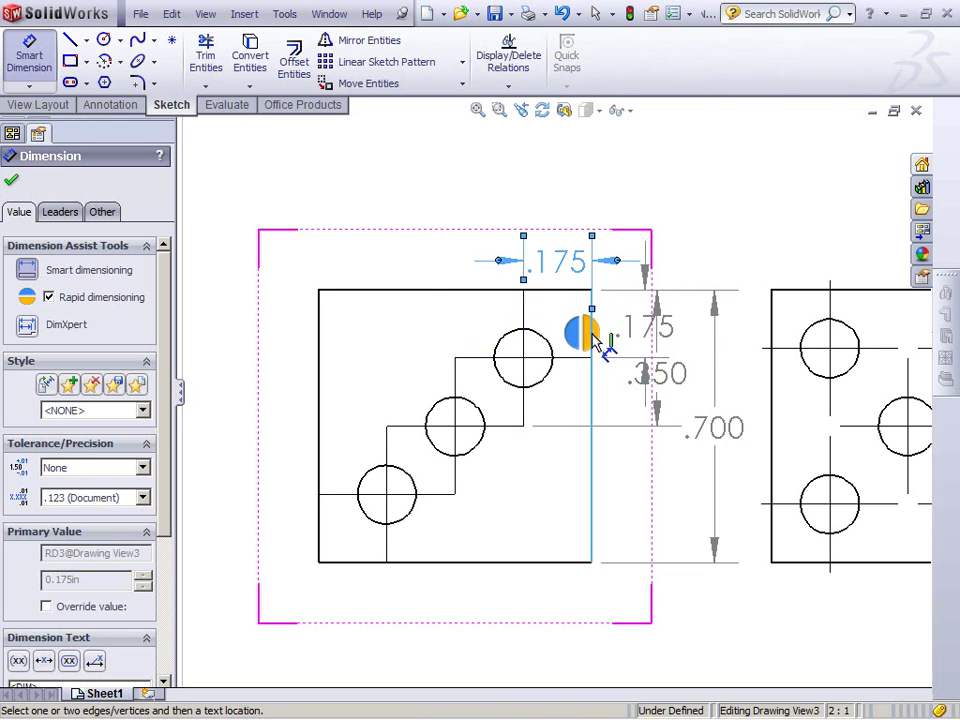
pyautogui.click(456, 404)
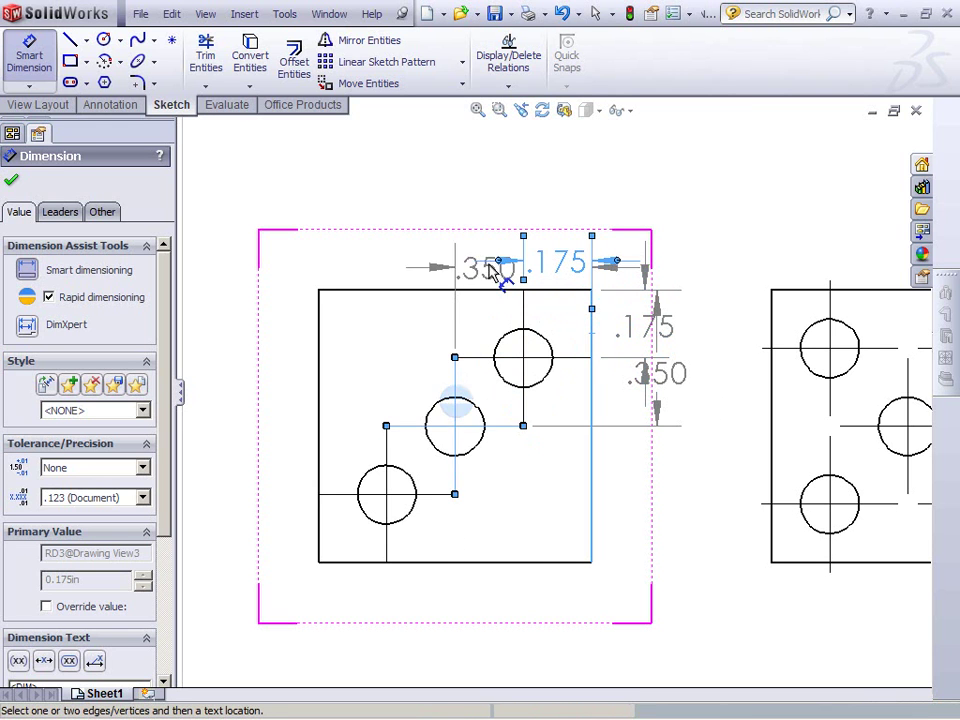
pyautogui.click(525, 200)
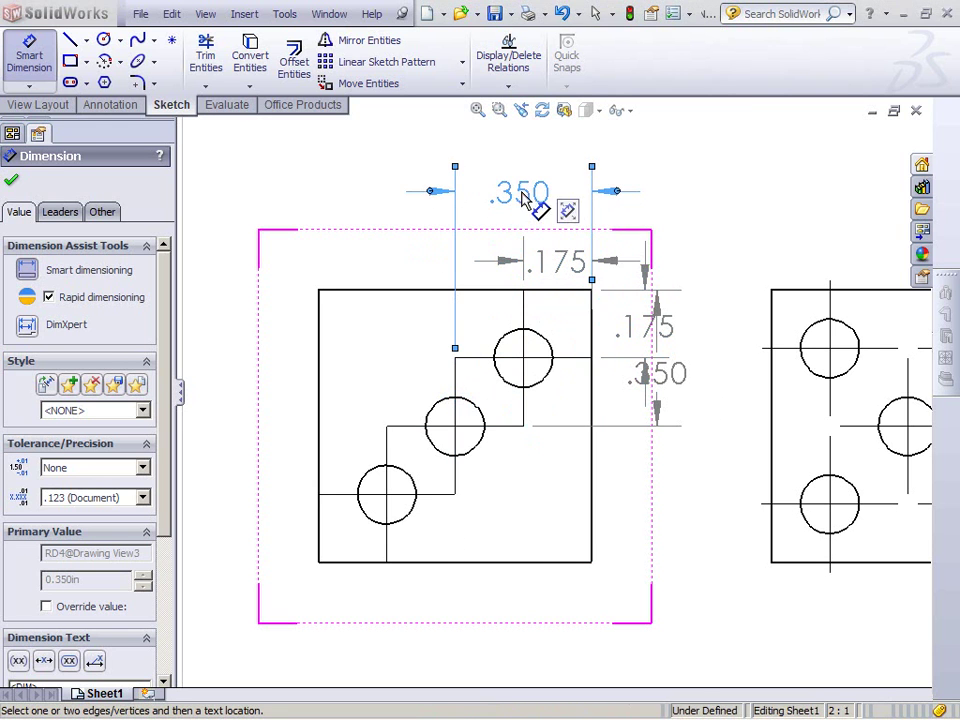
pyautogui.click(643, 326)
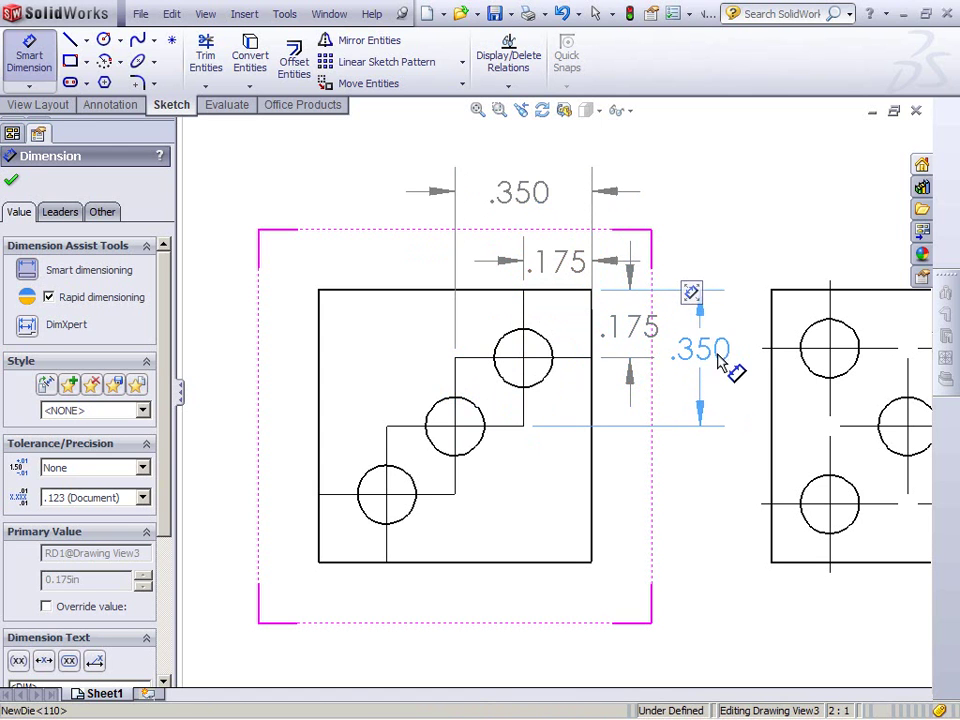
pyautogui.click(720, 389)
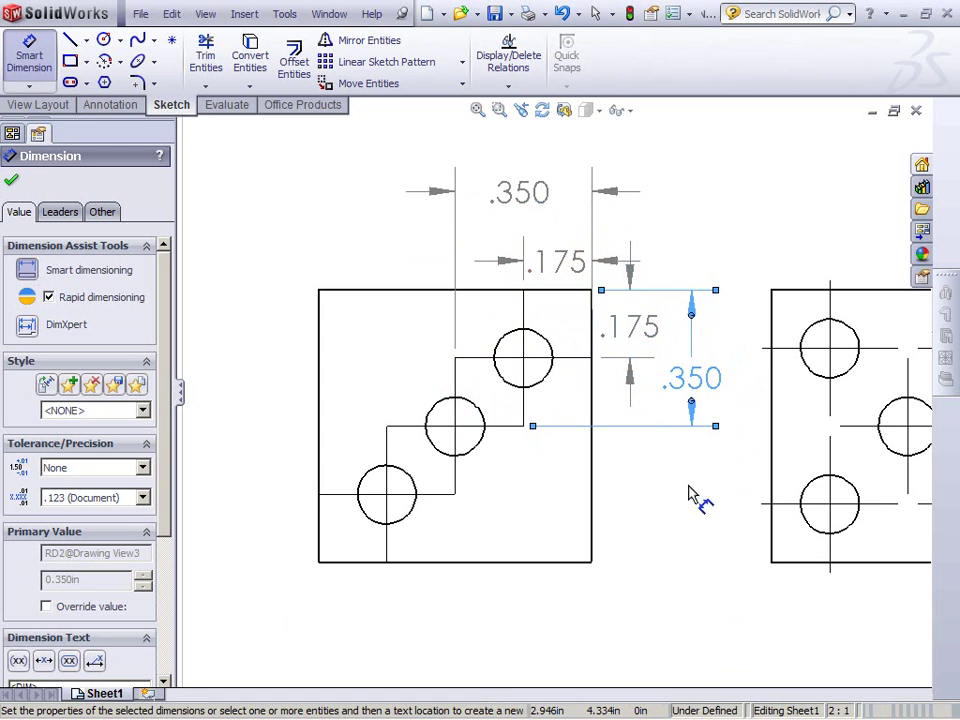
# - End dimensioning and shift the five-hole and middle face views slightly left
pyautogui.scroll(5, 806, 455)
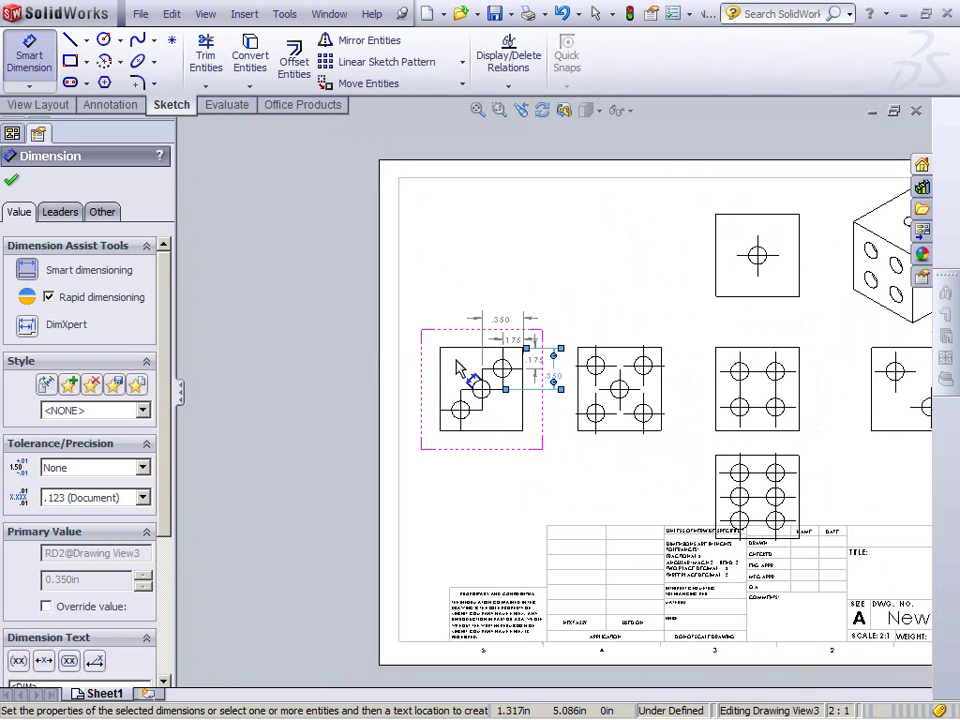
pyautogui.press('Escape')
pyautogui.moveTo(454, 347); pyautogui.dragTo(420, 342)
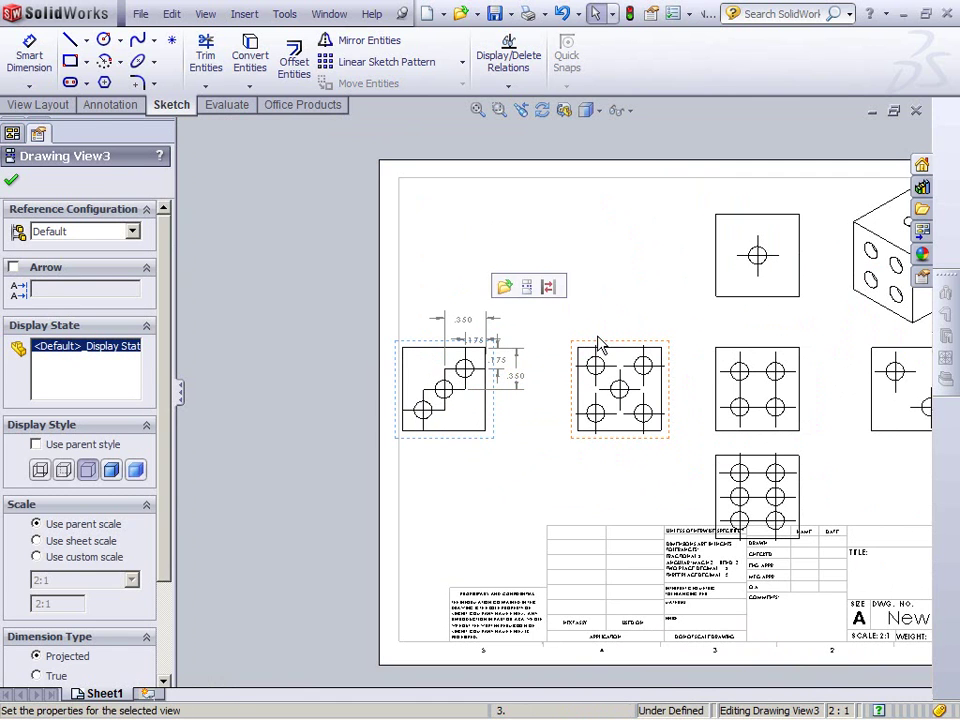
pyautogui.moveTo(611, 343); pyautogui.dragTo(577, 350)
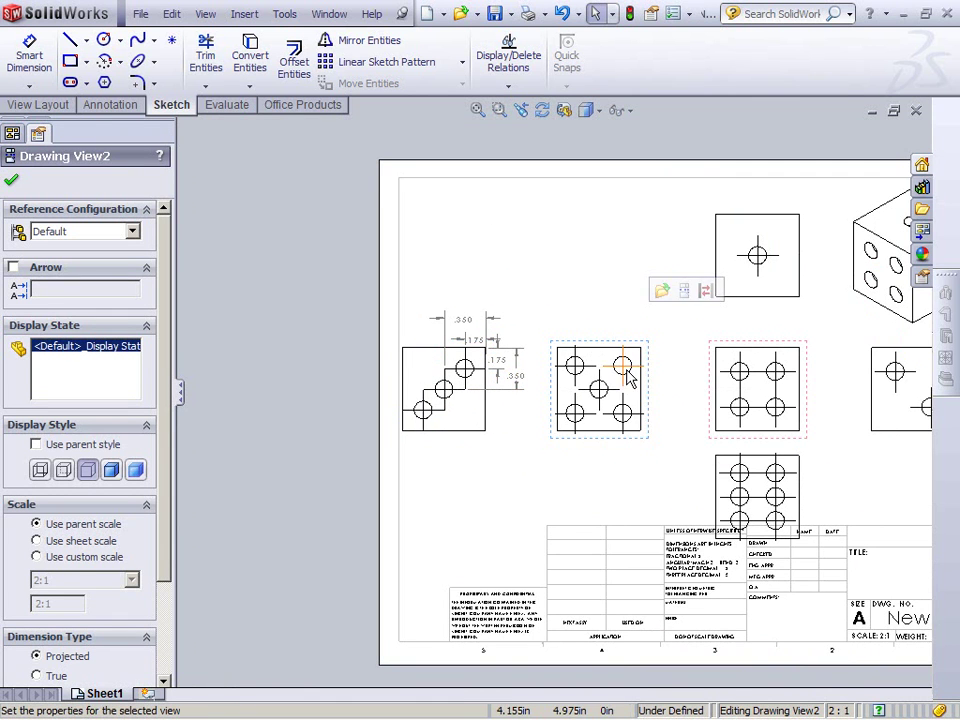
pyautogui.scroll(4, 621, 366)
pyautogui.scroll(-3, 621, 366)
pyautogui.scroll(-3, 621, 368)
pyautogui.scroll(-3, 600, 400)
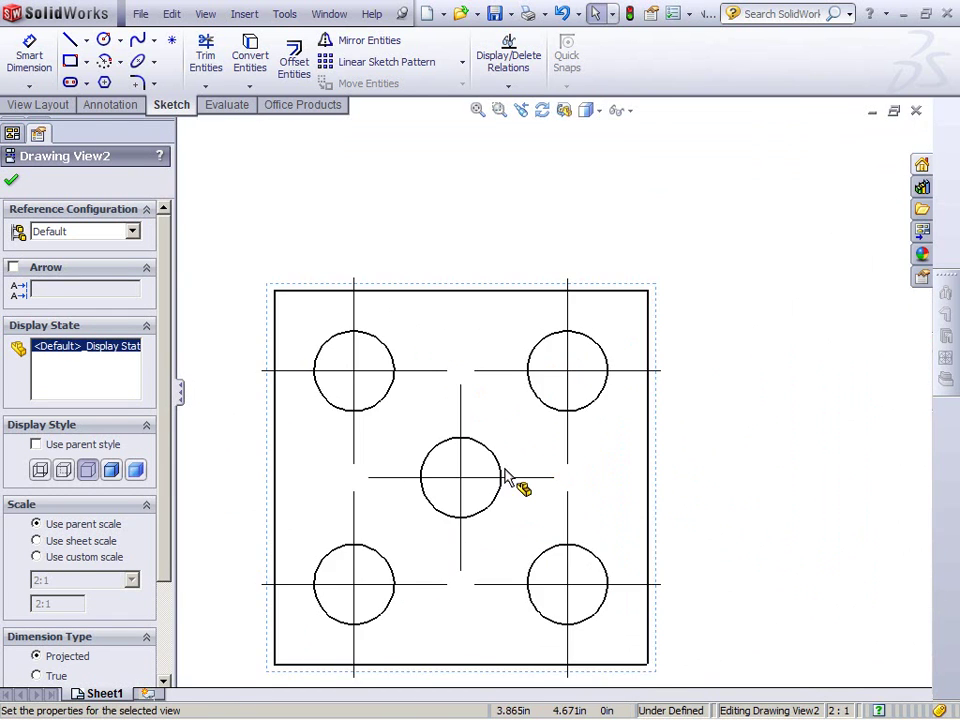
pyautogui.scroll(2, 445, 495)
pyautogui.scroll(-1, 445, 495)
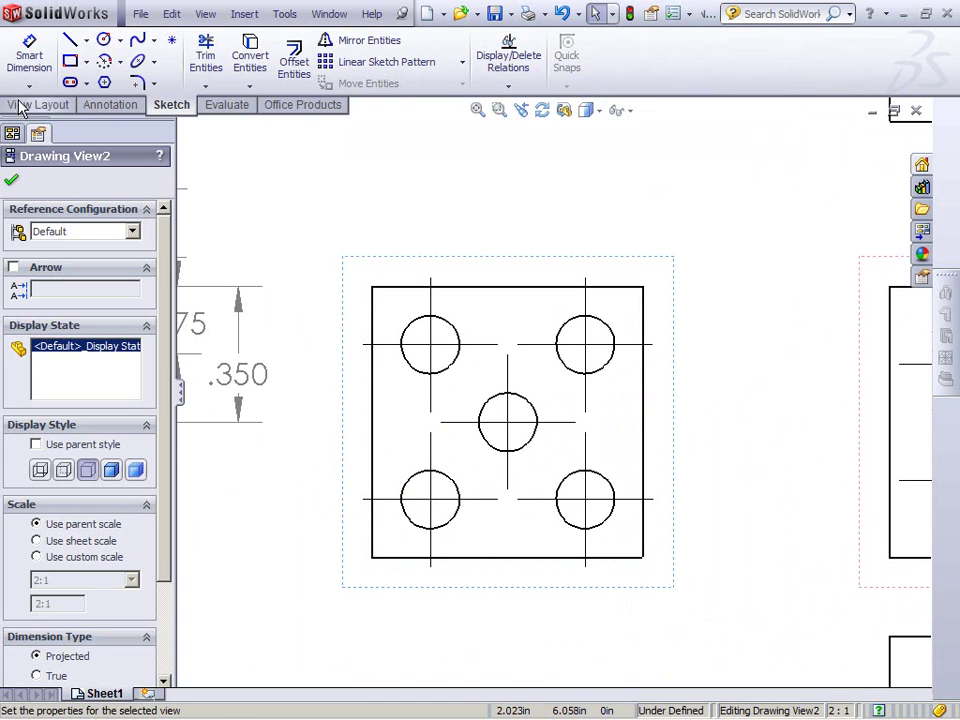
# - Locate the upper-left hole with .150 dimensions from the top and left edges
pyautogui.click(29, 55)
pyautogui.click(430, 312)
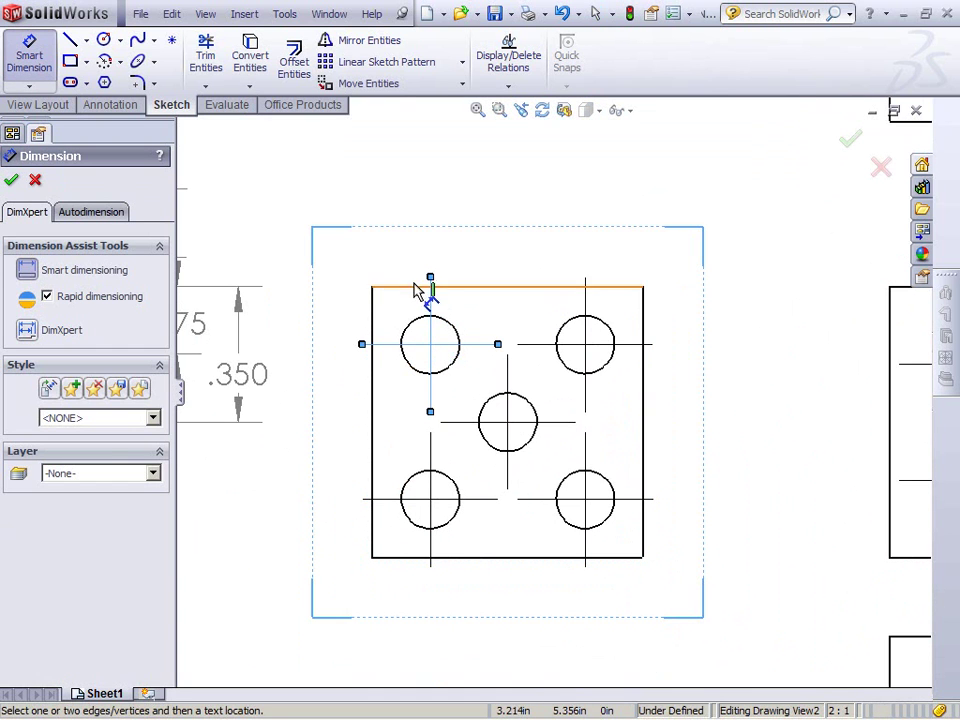
pyautogui.click(429, 288)
pyautogui.click(354, 314)
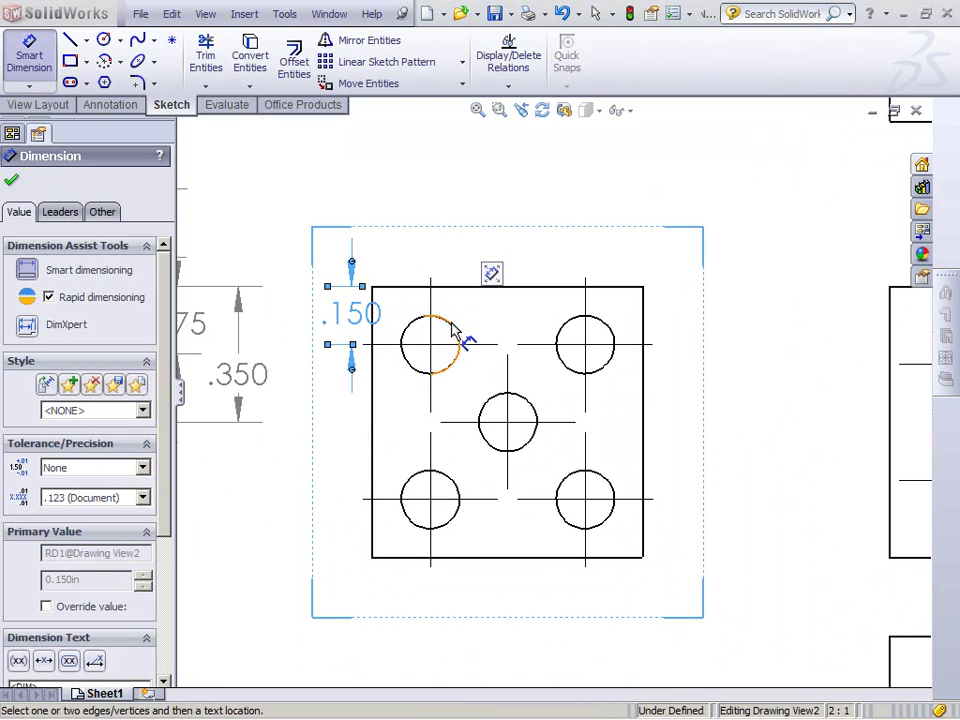
pyautogui.click(378, 343)
pyautogui.click(447, 341)
pyautogui.click(400, 230)
pyautogui.click(345, 318)
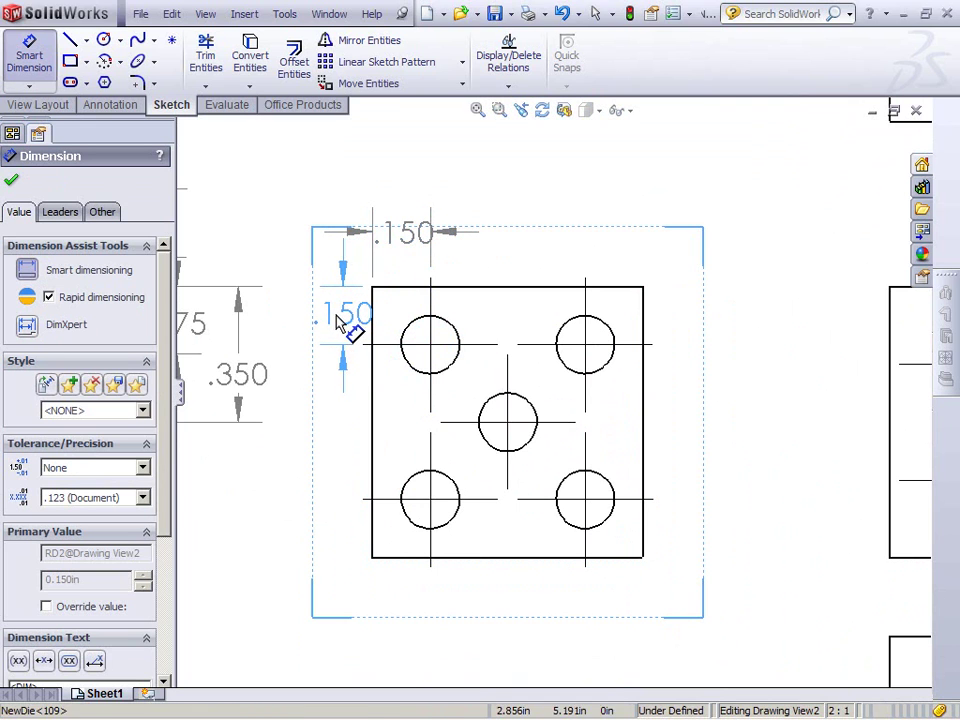
# - Dimension the centre hole .350 from the left edge, discarding the unwanted angle dimension
pyautogui.click(508, 418)
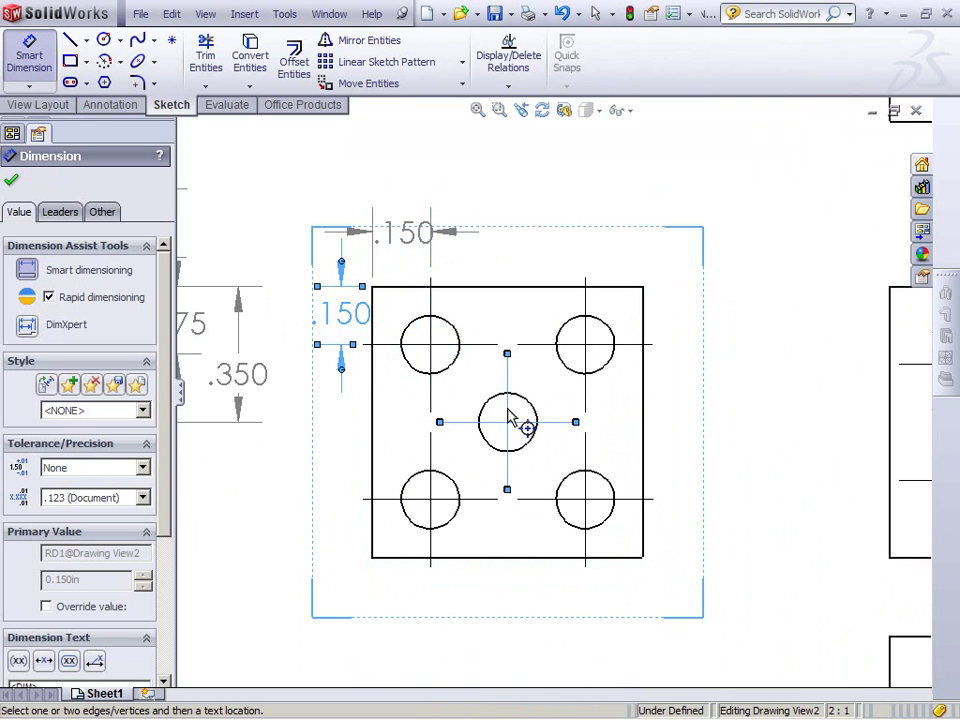
pyautogui.click(374, 434)
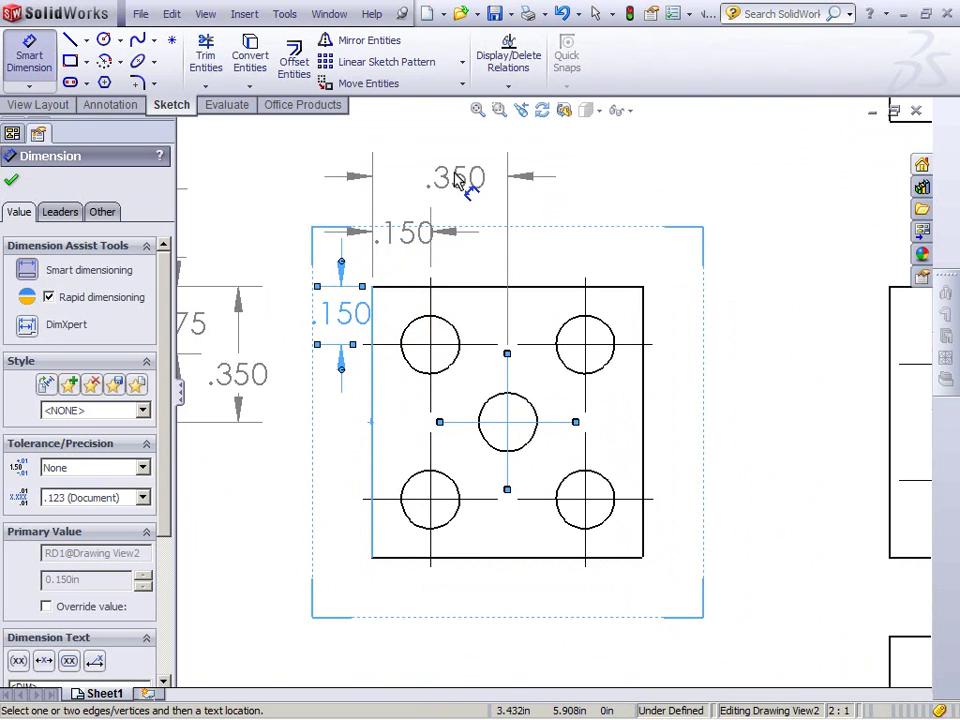
pyautogui.click(447, 170)
pyautogui.click(474, 290)
pyautogui.click(512, 427)
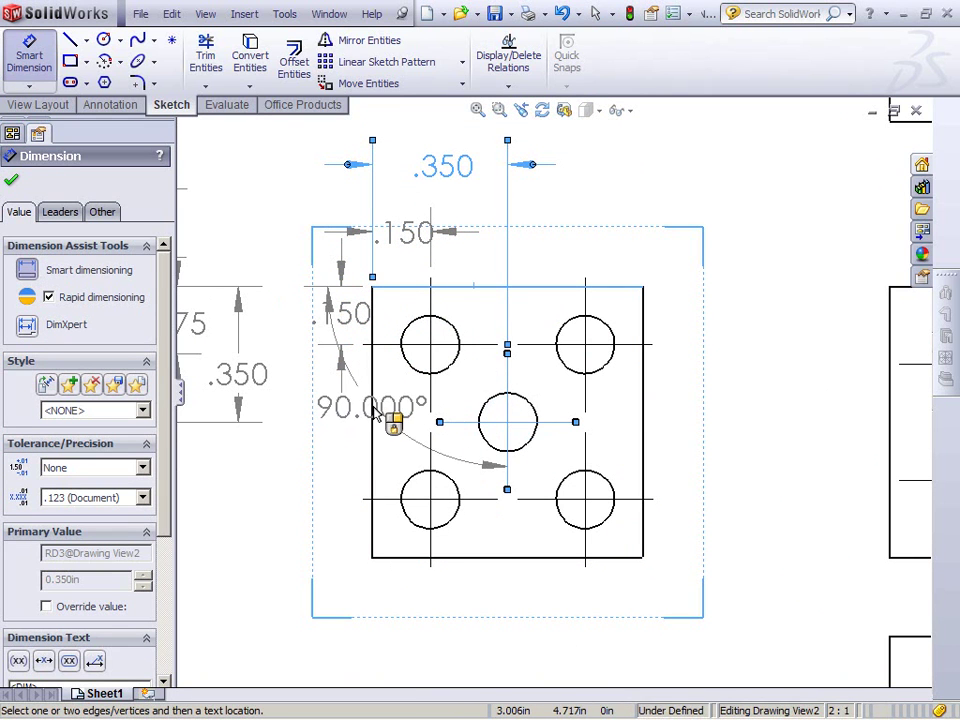
pyautogui.press('Escape')
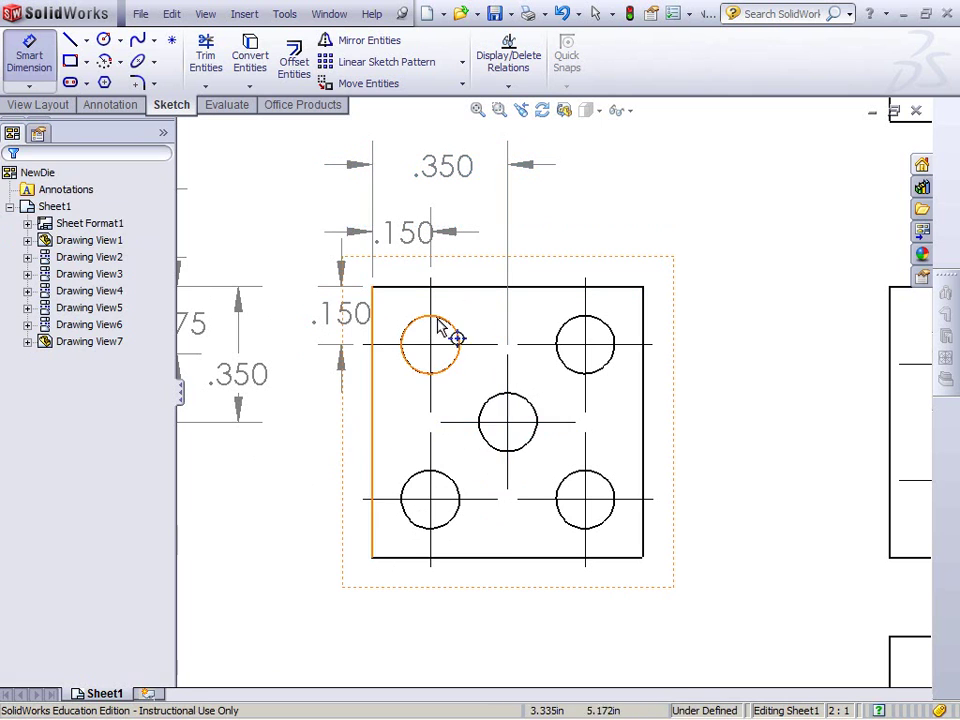
pyautogui.press('Escape')
# - Add the .350 vertical dimension from the top edge to the centre hole and tidy the dimension positions
pyautogui.click(505, 291)
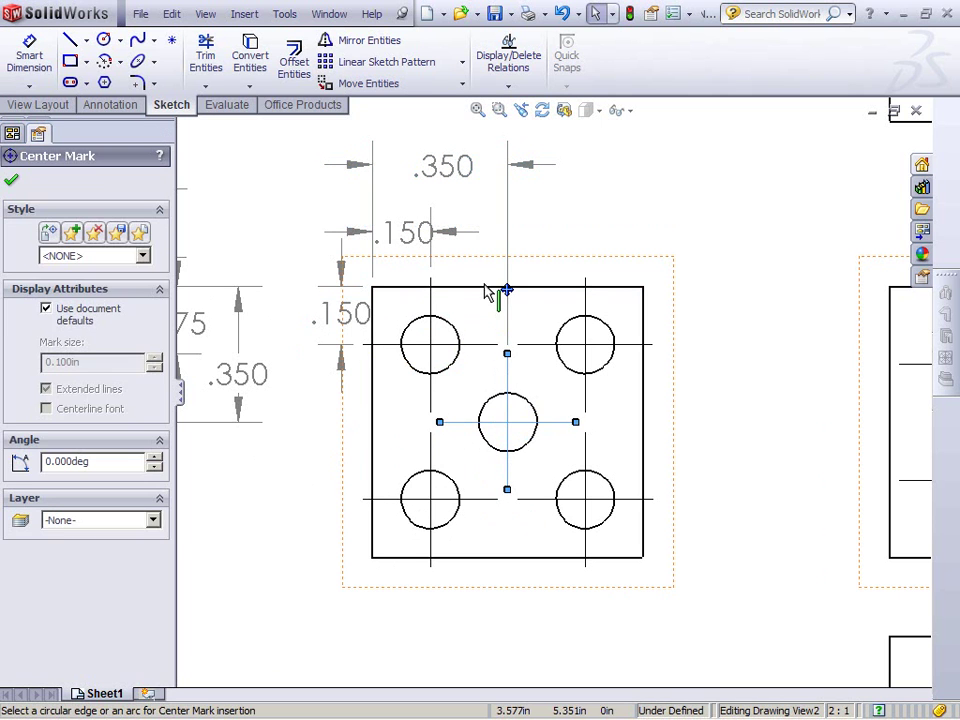
pyautogui.click(437, 326)
pyautogui.click(29, 55)
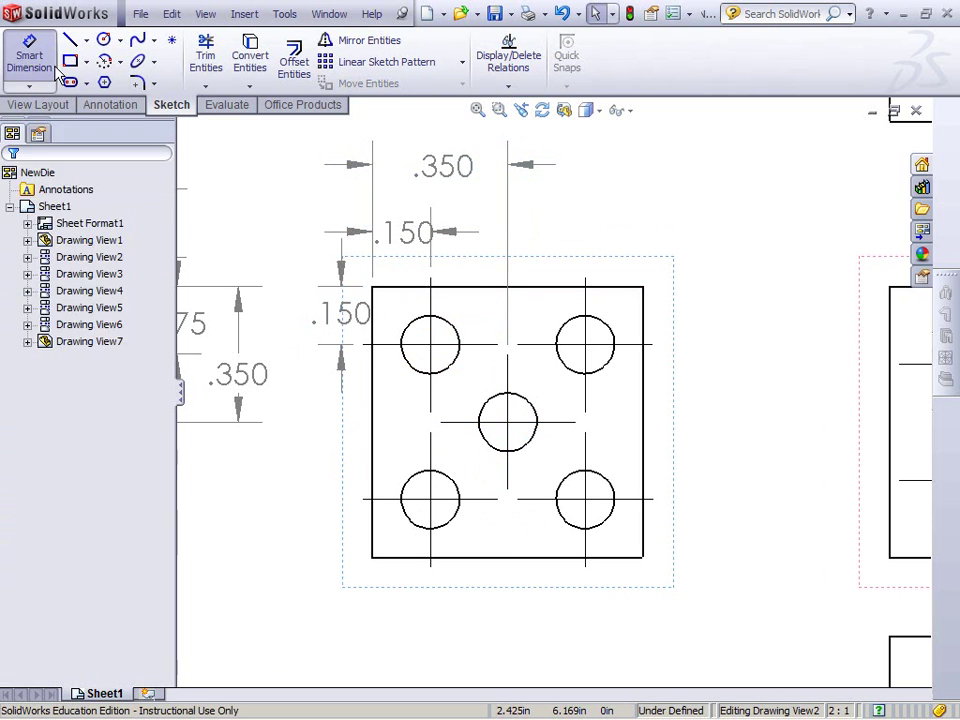
pyautogui.click(500, 425)
pyautogui.click(489, 288)
pyautogui.click(298, 357)
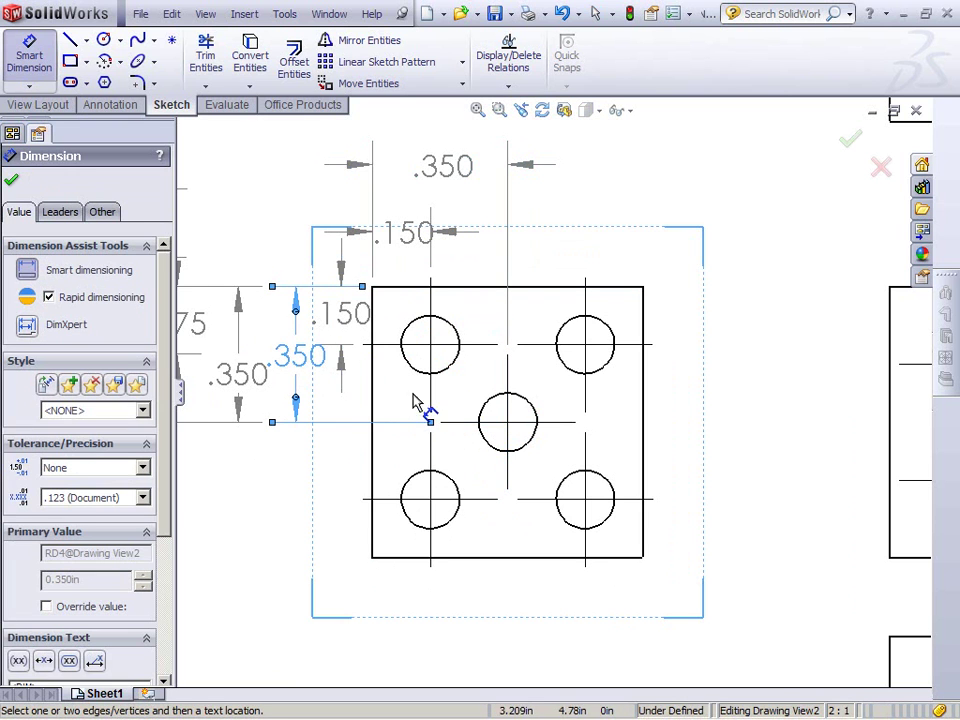
pyautogui.moveTo(305, 373); pyautogui.dragTo(320, 386)
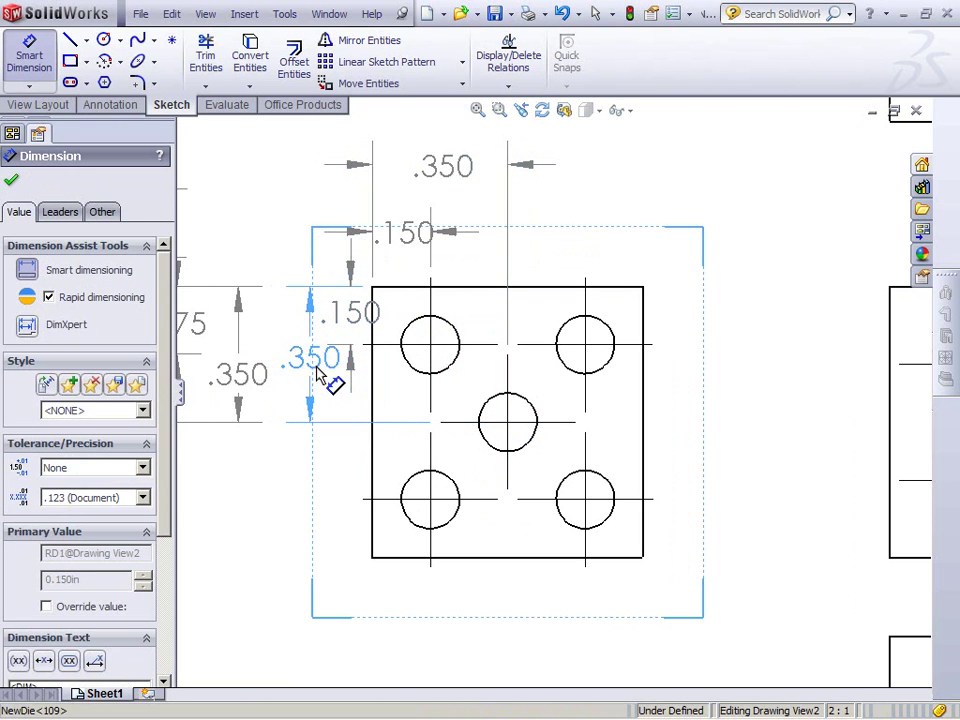
pyautogui.moveTo(410, 228); pyautogui.dragTo(412, 245)
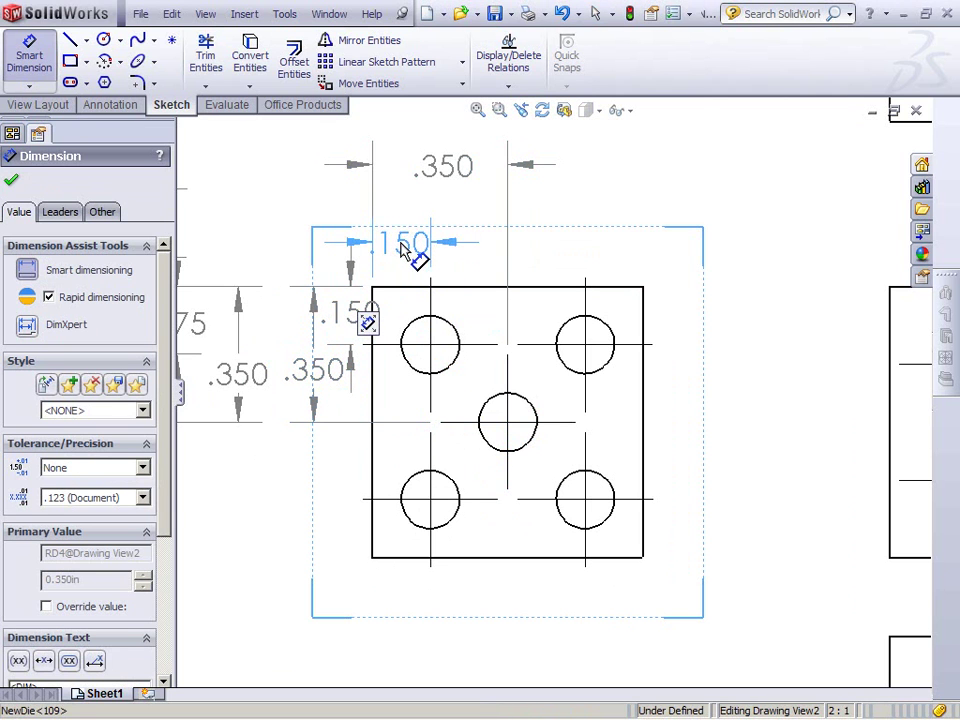
pyautogui.moveTo(441, 170); pyautogui.dragTo(440, 198)
pyautogui.scroll(-1, 761, 439)
pyautogui.scroll(-2, 770, 439)
pyautogui.scroll(-3, 600, 445)
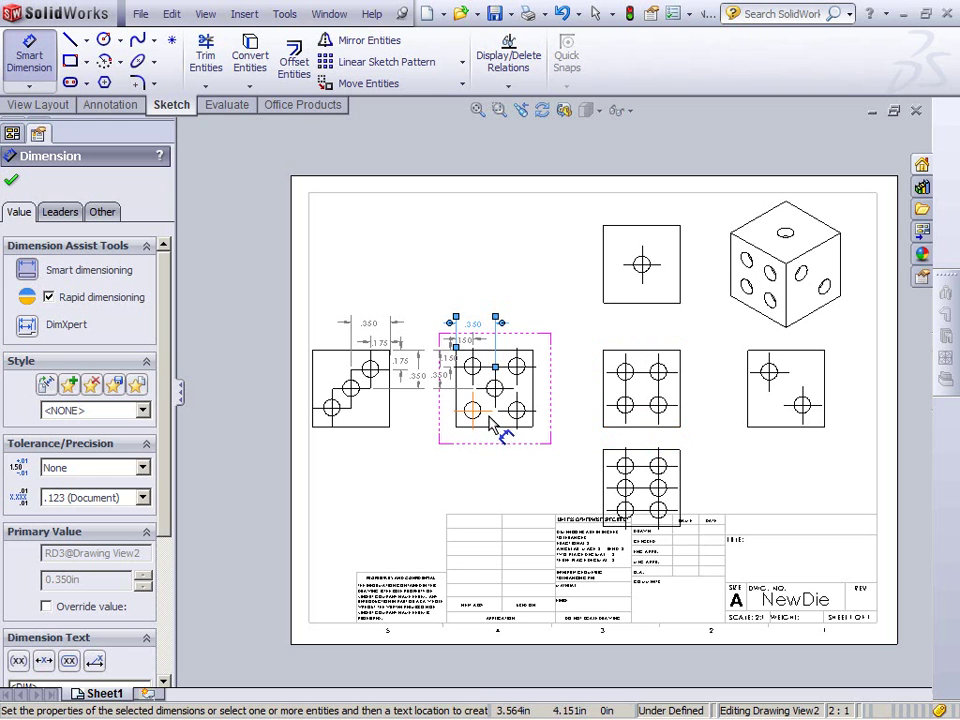
# - Nudge the five-hole view right, move the front view, and raise the top and bottom views
pyautogui.click(500, 440)
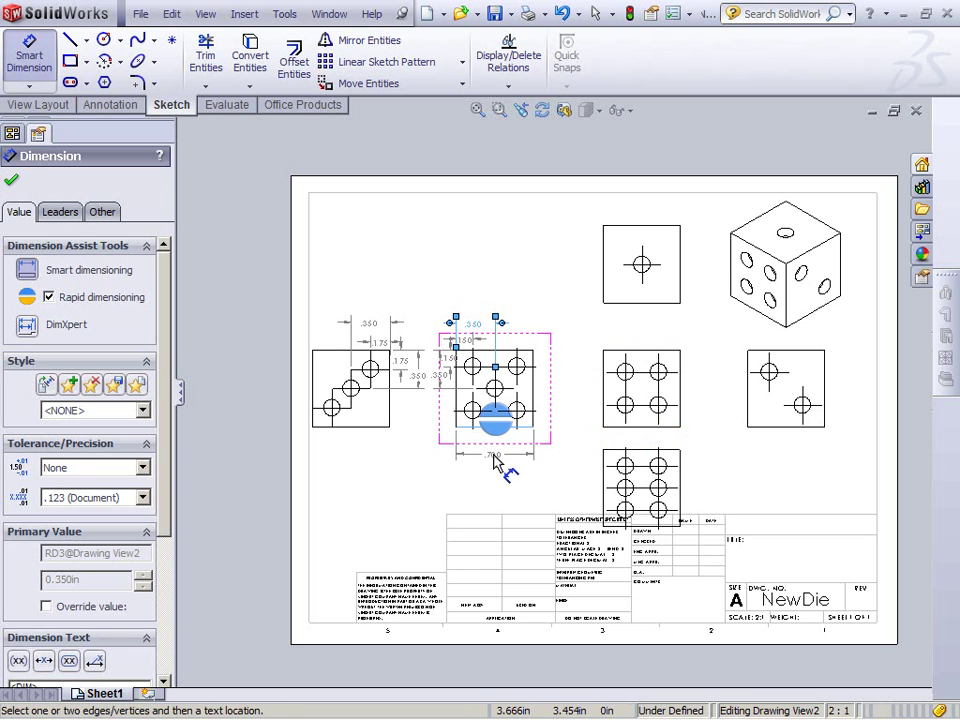
pyautogui.press('Escape')
pyautogui.moveTo(497, 437); pyautogui.dragTo(529, 440)
pyautogui.moveTo(668, 358)
pyautogui.mouseDown()
pyautogui.moveTo(666, 328)
pyautogui.moveTo(652, 316)
pyautogui.mouseUp()
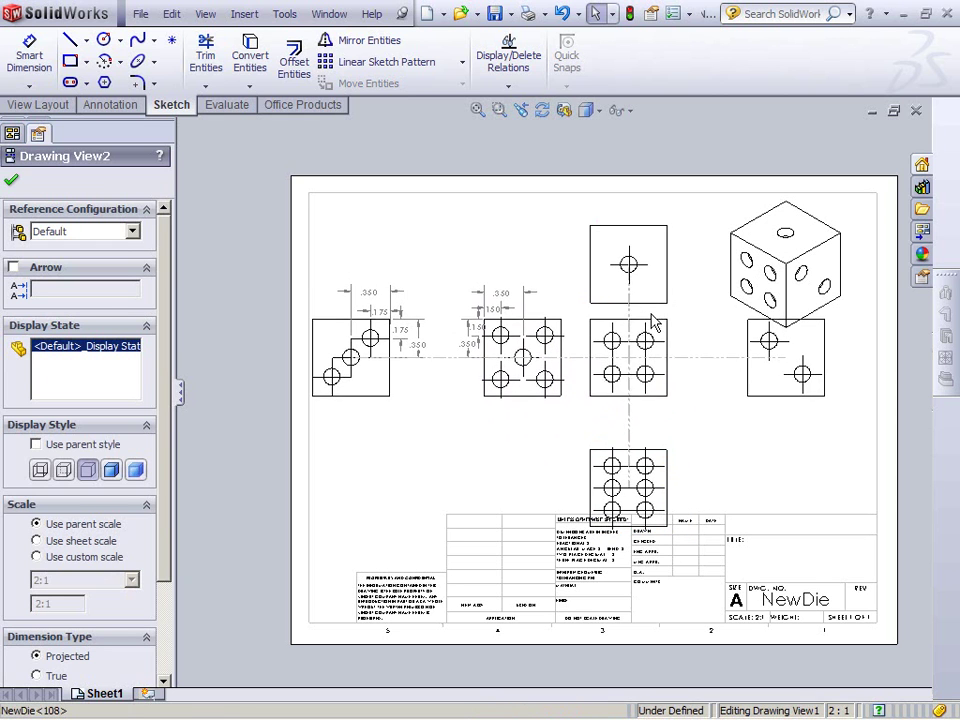
pyautogui.click(634, 236)
pyautogui.moveTo(643, 231); pyautogui.dragTo(641, 210)
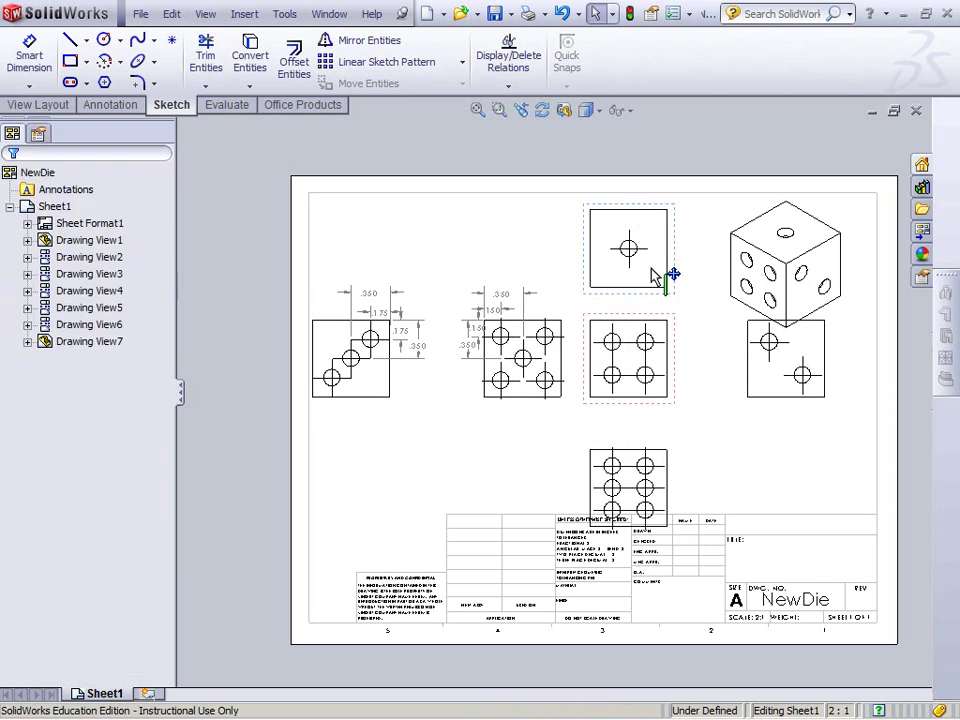
pyautogui.moveTo(637, 448); pyautogui.dragTo(641, 420)
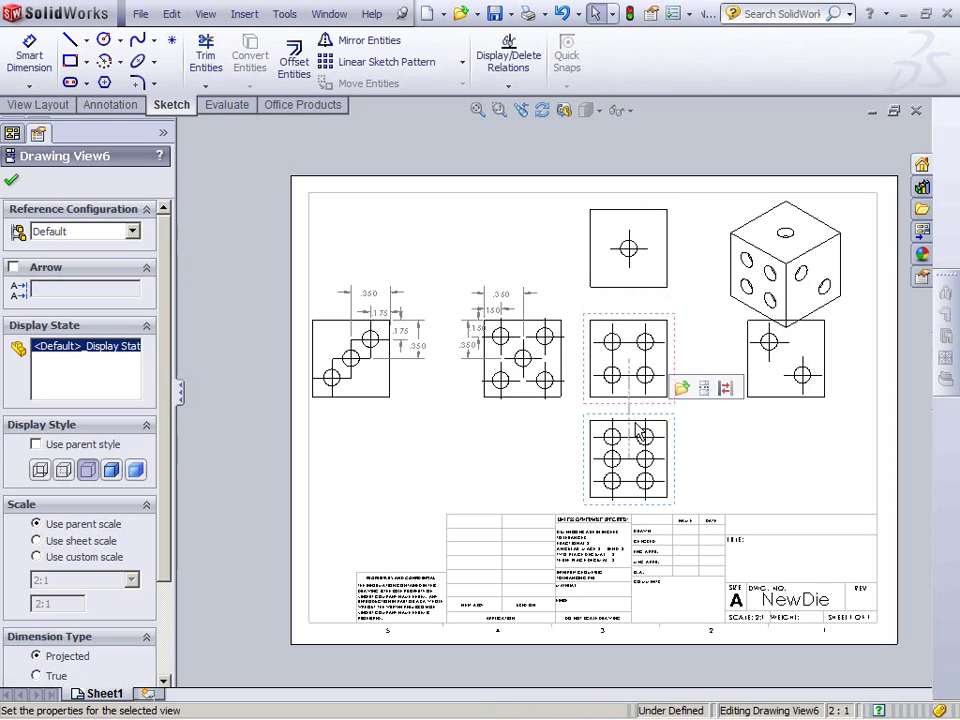
# - Locate the one-hole top view's hole .350 from the top and left edges
pyautogui.scroll(-3, 630, 260)
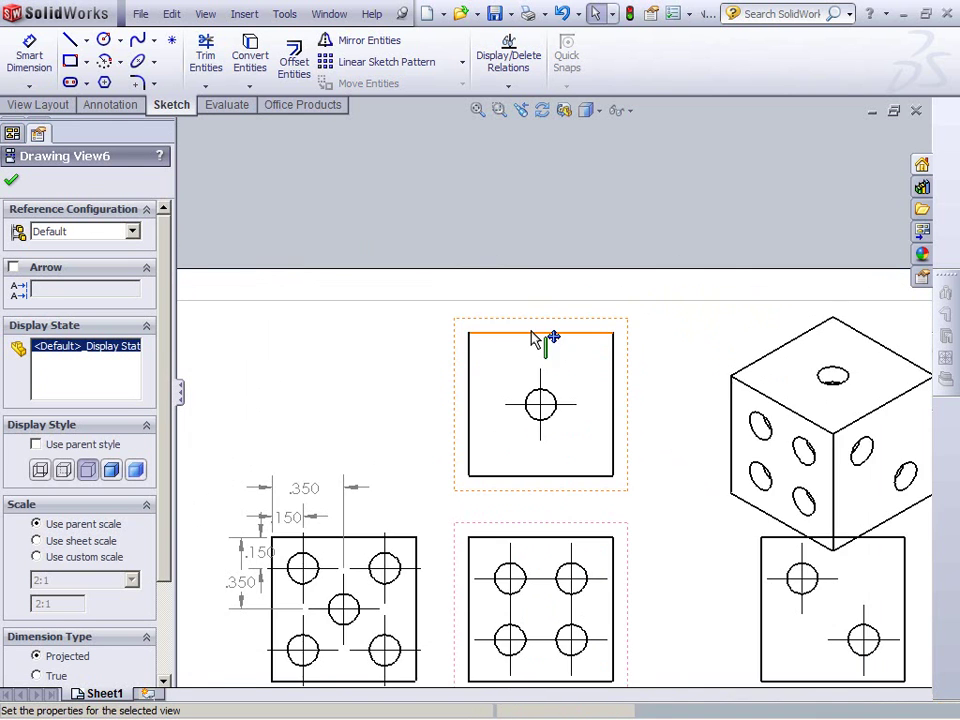
pyautogui.scroll(-1, 423, 257)
pyautogui.click(30, 55)
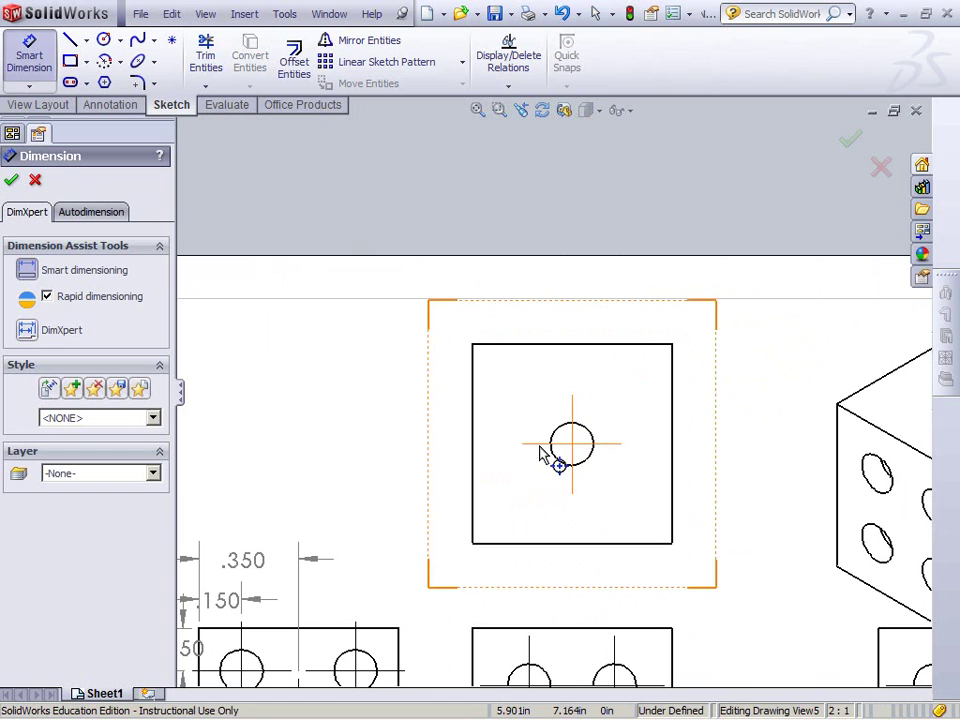
pyautogui.click(533, 345)
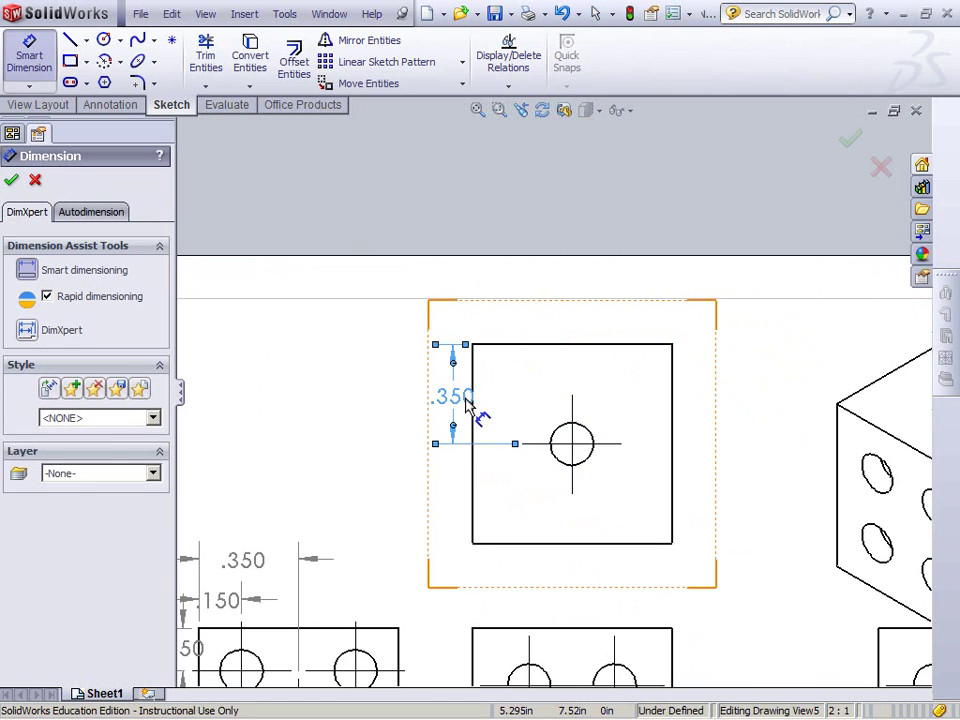
pyautogui.click(465, 410)
pyautogui.click(566, 449)
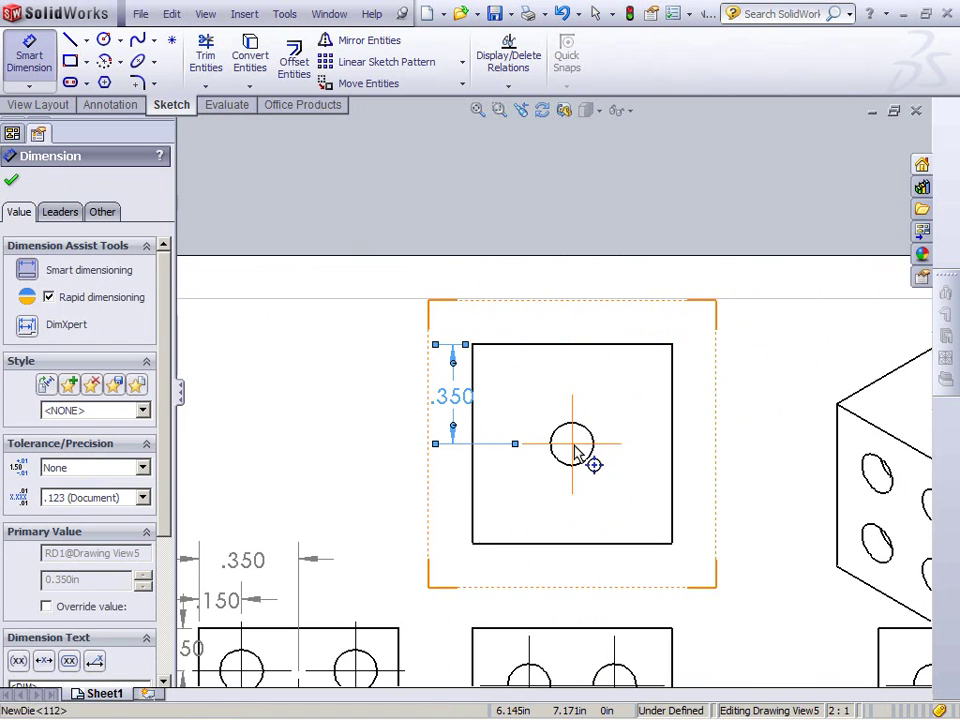
pyautogui.click(473, 440)
pyautogui.click(540, 326)
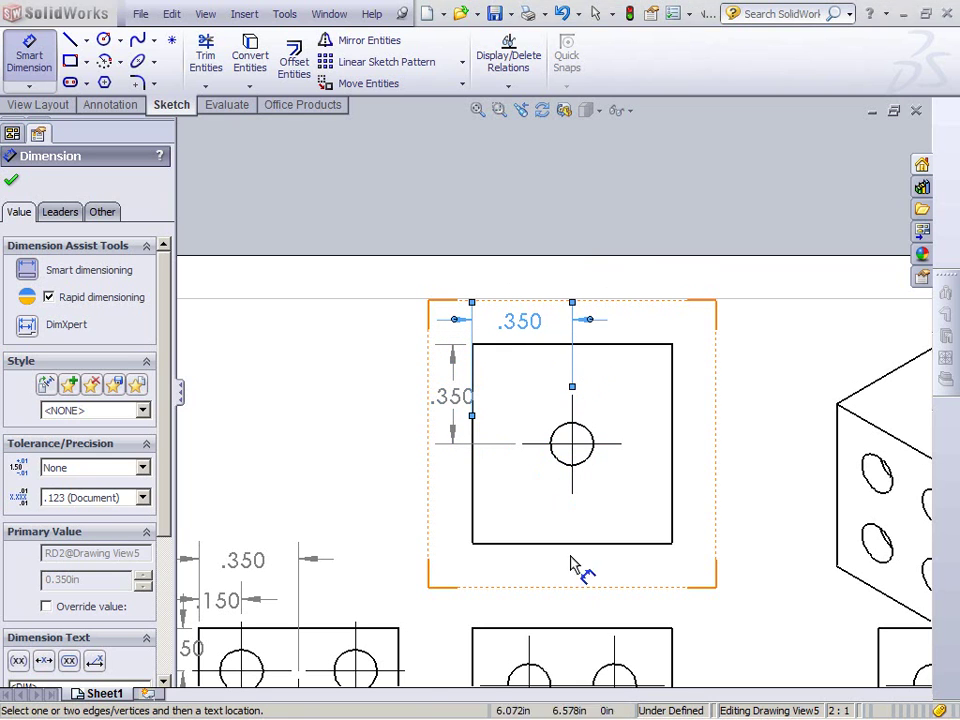
# - Add .700 height and .700 width dimensions to the one-hole square
pyautogui.click(672, 462)
pyautogui.click(724, 450)
pyautogui.click(577, 551)
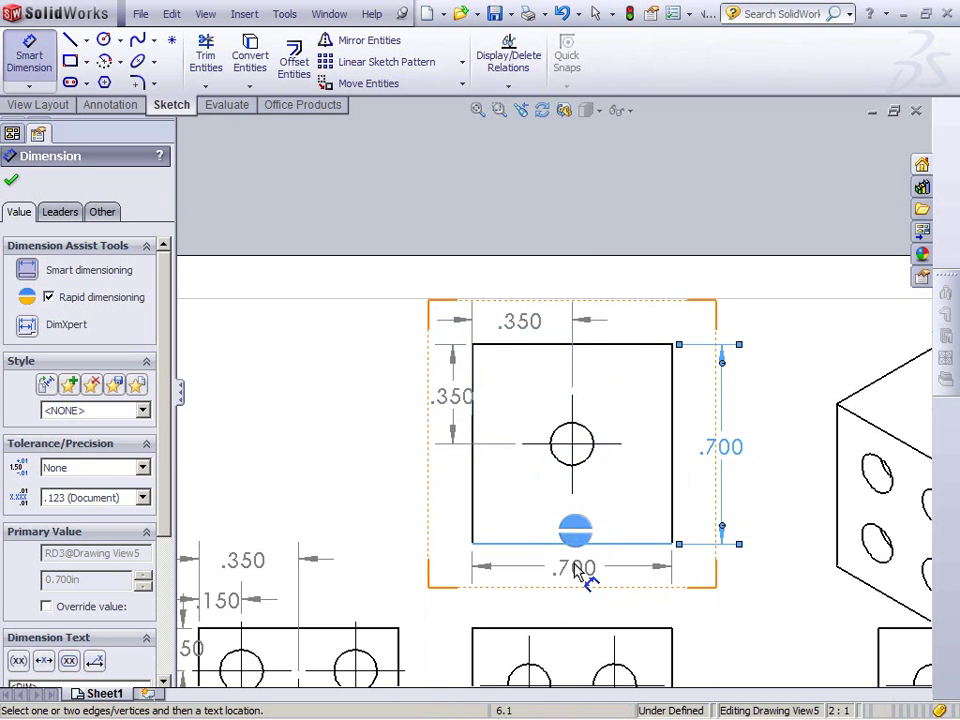
pyautogui.click(590, 566)
# - Add a .700 height dimension beside the four-hole front view
pyautogui.scroll(-1, 611, 574)
pyautogui.scroll(3, 608, 575)
pyautogui.scroll(2, 605, 578)
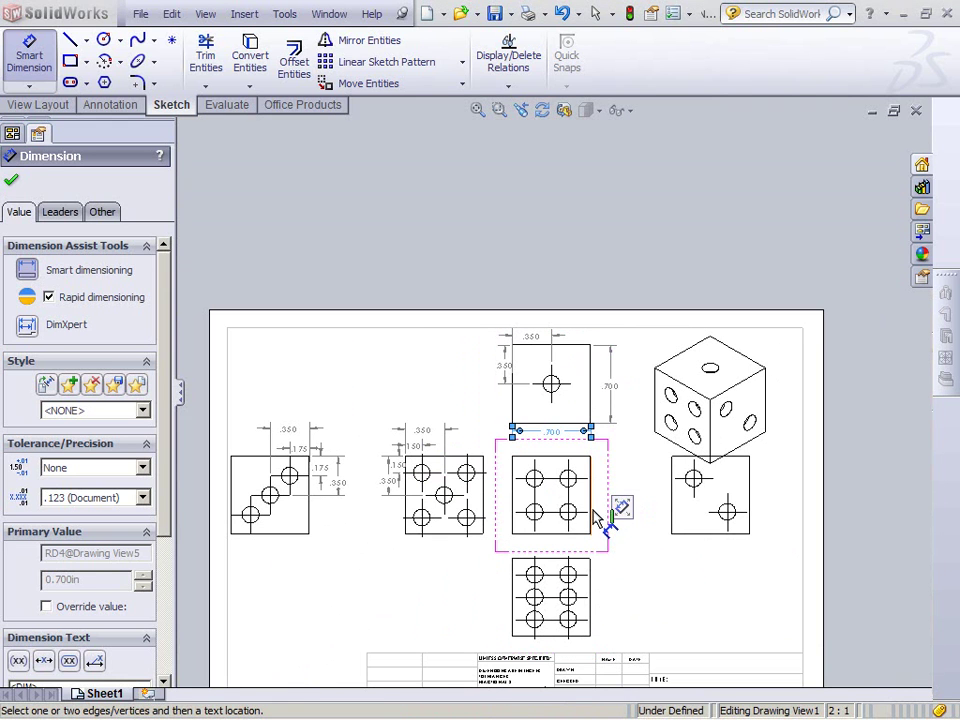
pyautogui.click(590, 497)
pyautogui.click(606, 500)
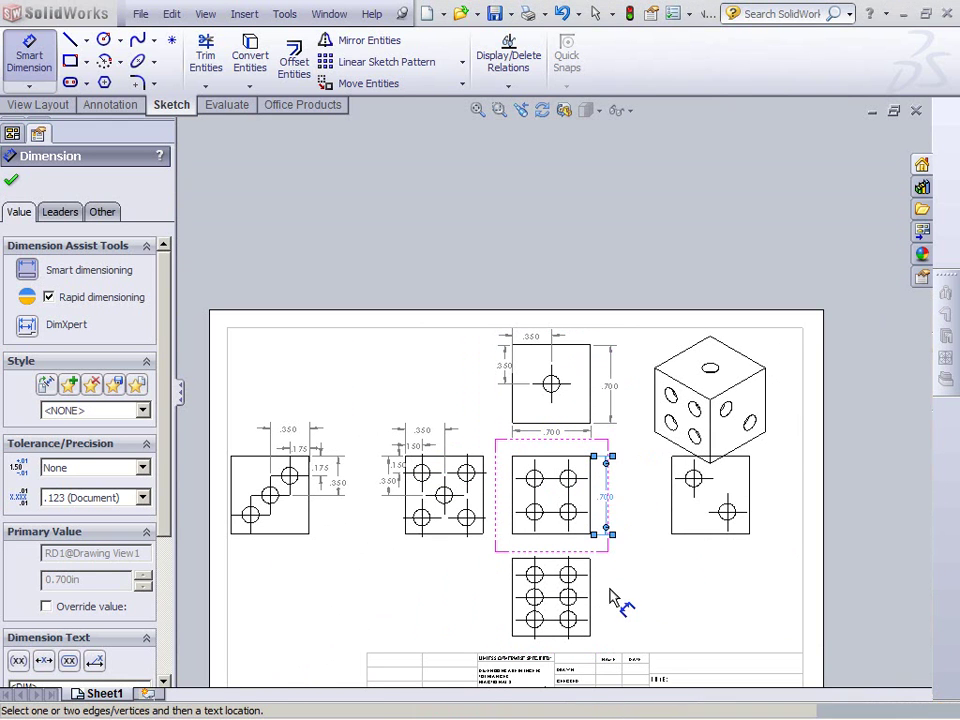
pyautogui.click(628, 505)
# - Dimension the upper-right hole .200 from the four-hole square's top edge
pyautogui.scroll(-4, 583, 506)
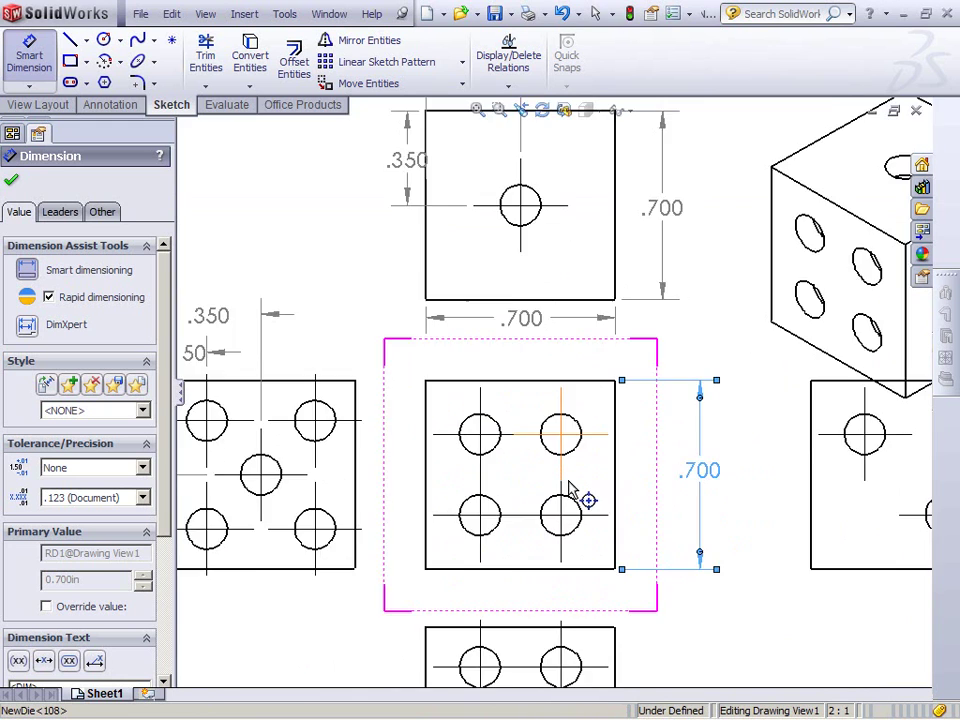
pyautogui.scroll(-1, 575, 490)
pyautogui.click(575, 425)
pyautogui.click(573, 346)
pyautogui.click(668, 390)
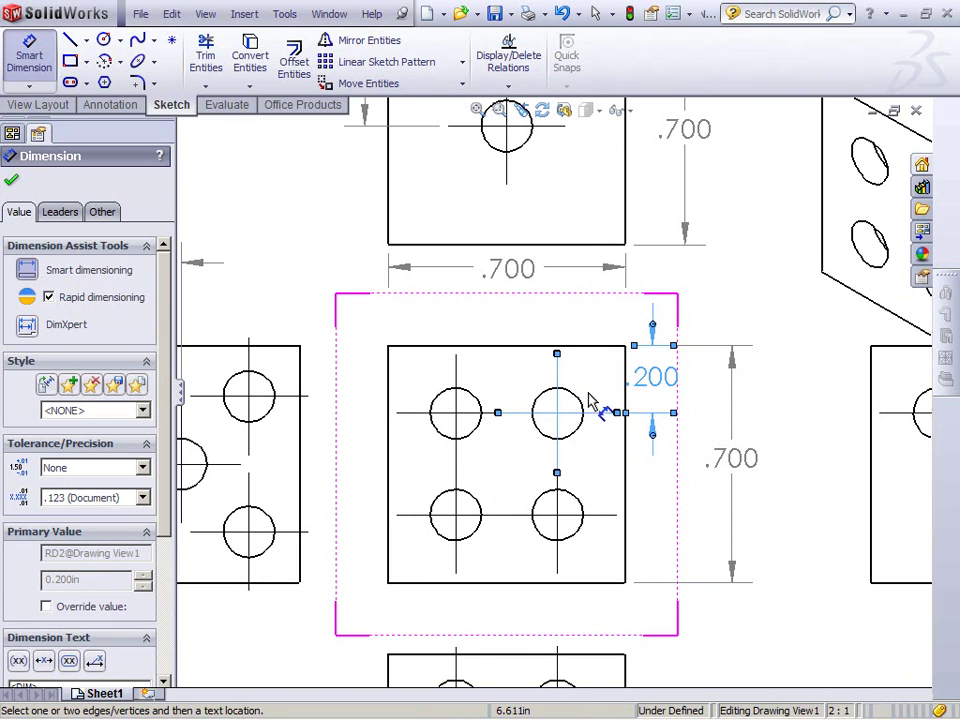
pyautogui.press('Escape')
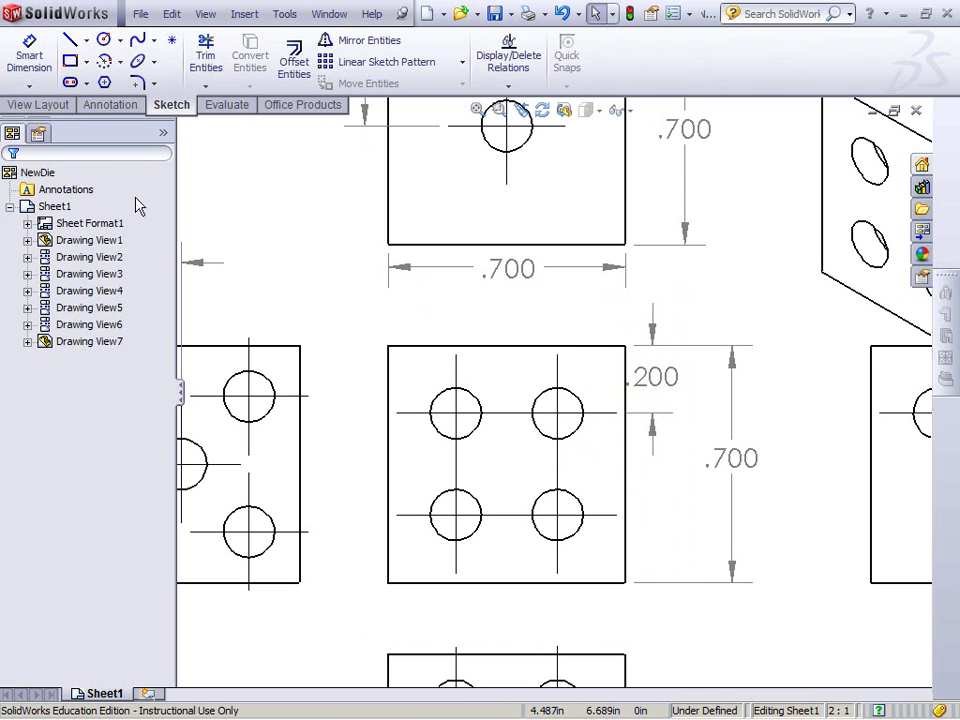
pyautogui.click(71, 62)
# - Dimension the upper-right hole .200 from the square's right edge, placed above the view
pyautogui.click(29, 55)
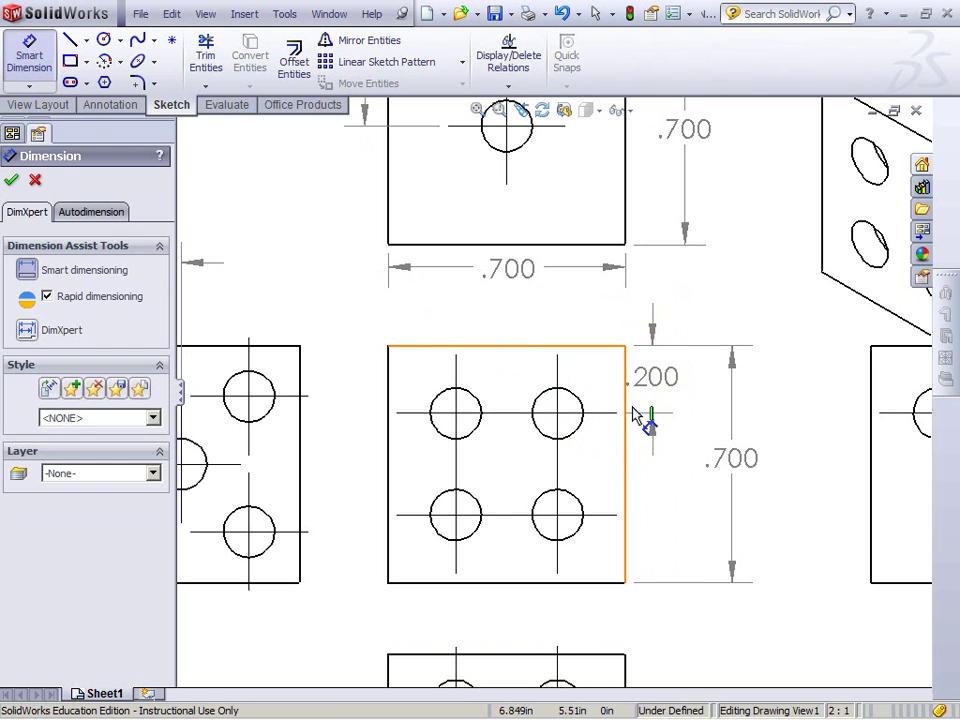
pyautogui.click(560, 403)
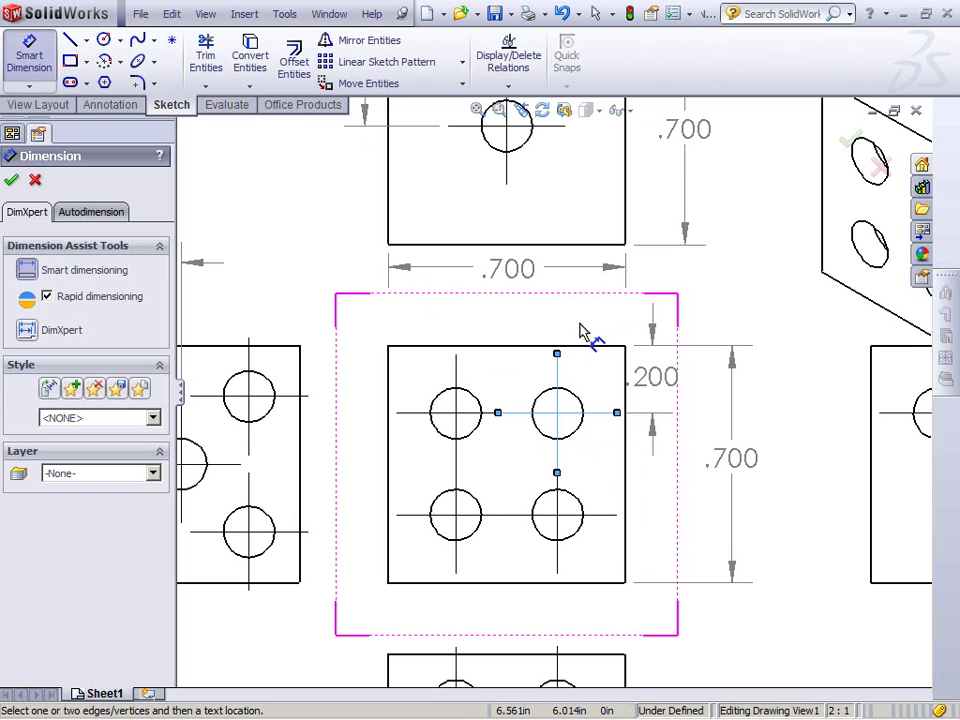
pyautogui.click(625, 446)
pyautogui.click(588, 318)
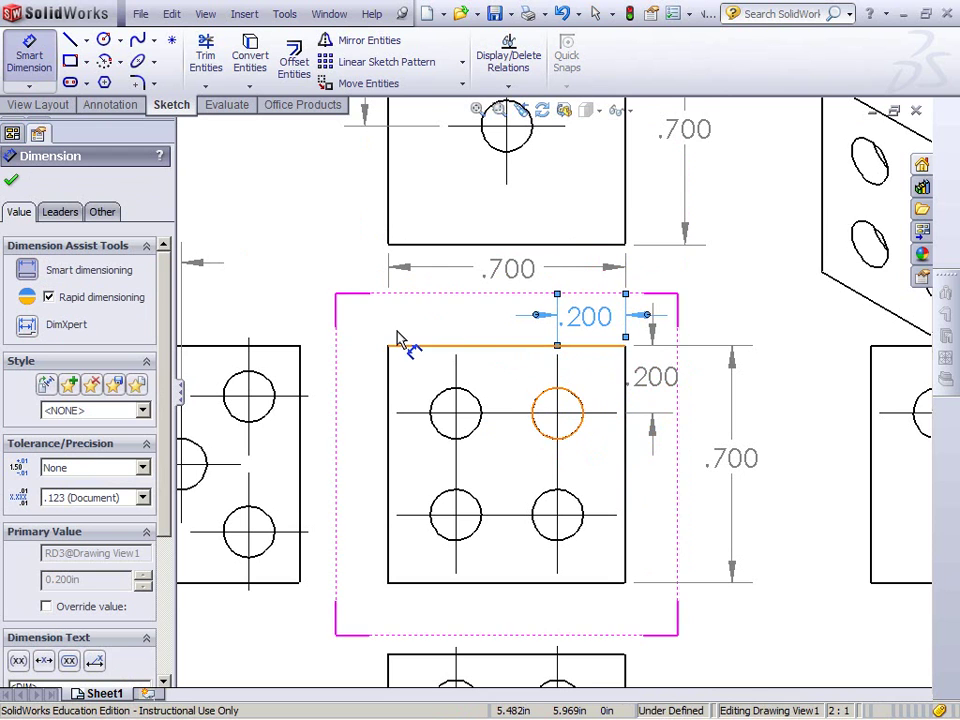
pyautogui.scroll(1, 621, 429)
pyautogui.scroll(2, 618, 428)
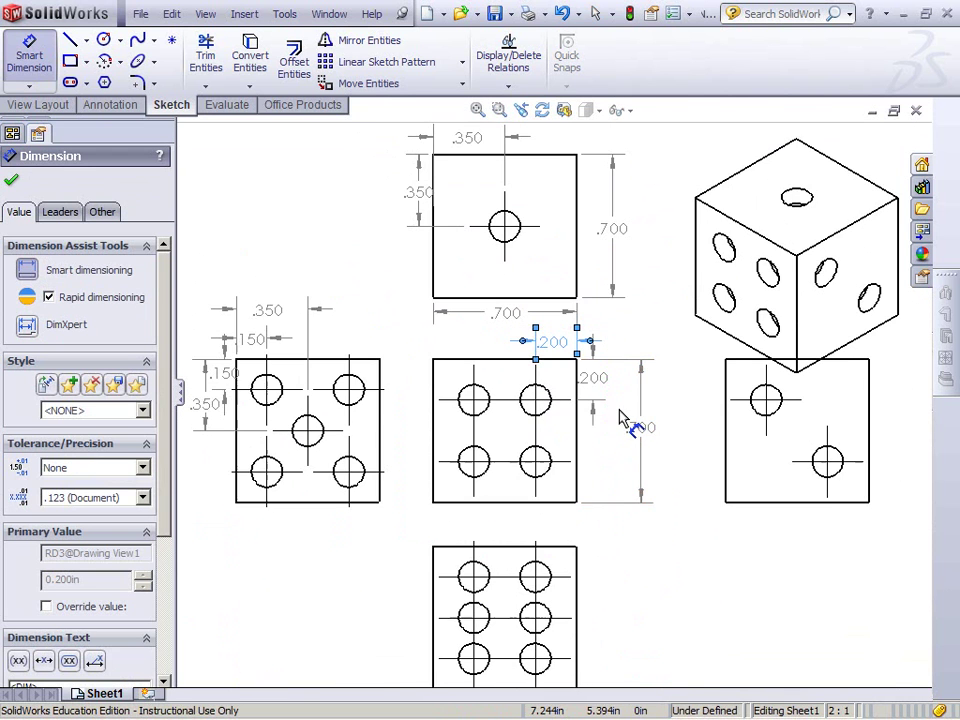
pyautogui.scroll(2, 621, 420)
# - Add a ø.150 diameter dimension to a hole in the six-hole view
pyautogui.click(548, 462)
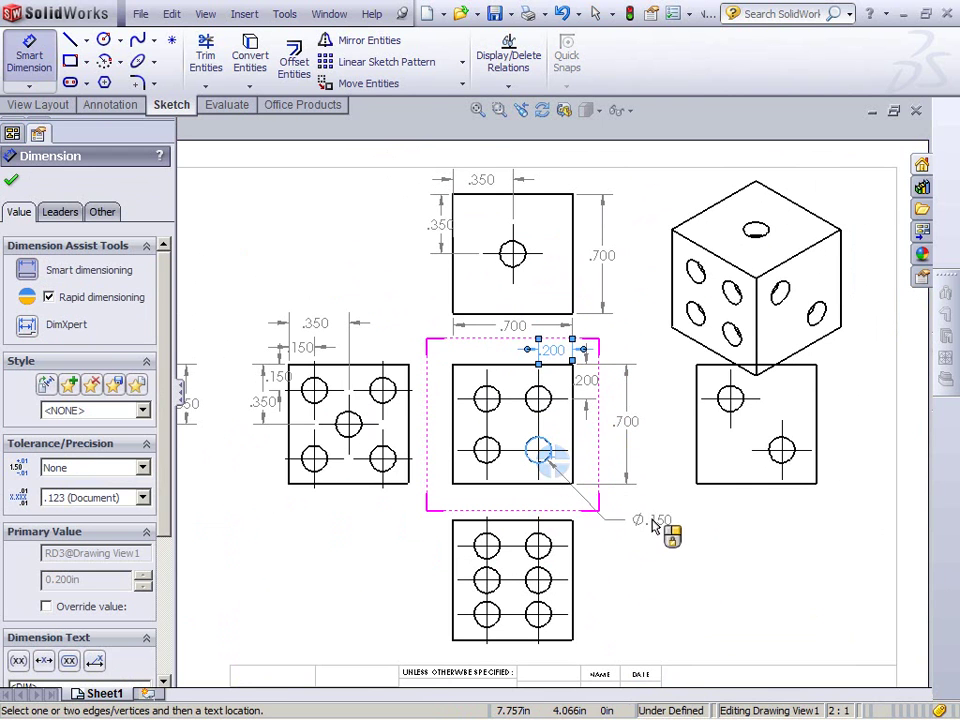
pyautogui.click(664, 522)
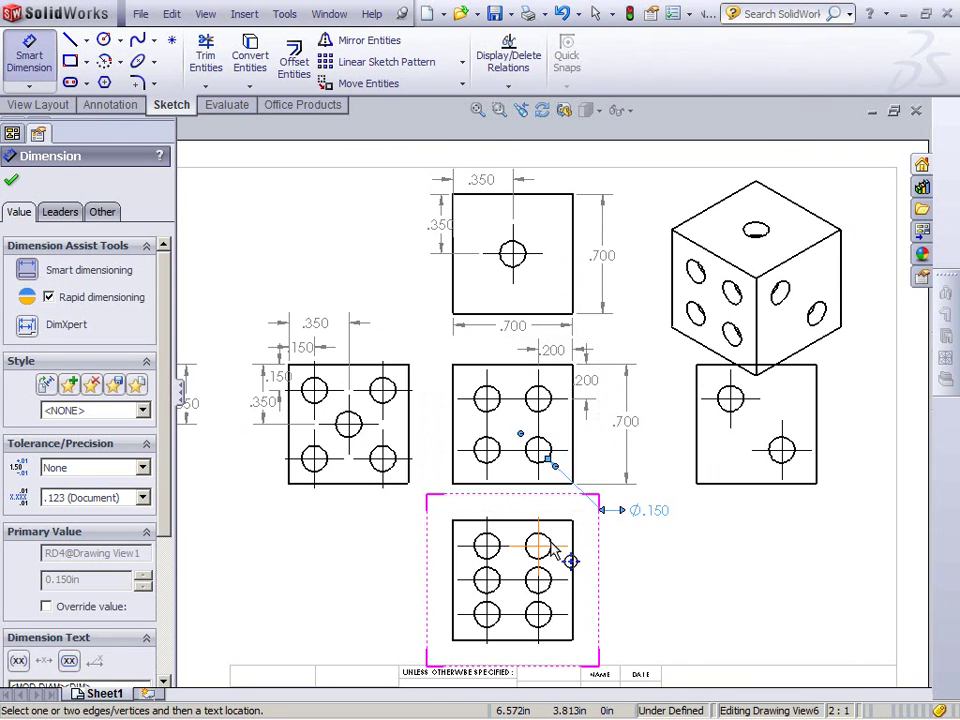
pyautogui.scroll(2, 548, 545)
pyautogui.scroll(-5, 563, 454)
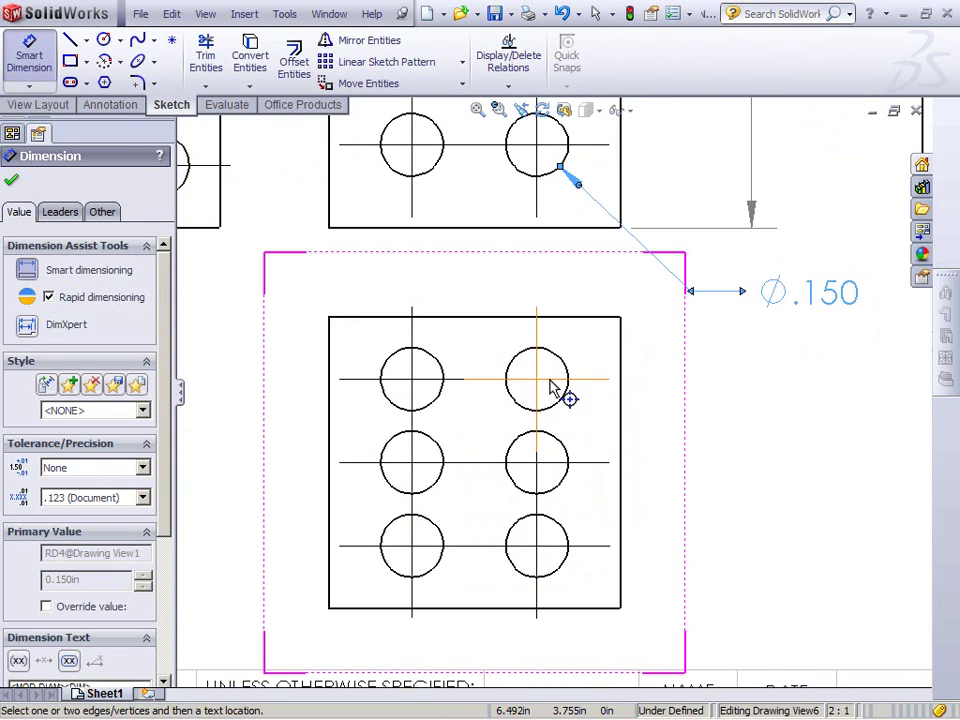
# - Dimension the upper and middle hole rows .150 and .350 down from the top edge
pyautogui.click(586, 368)
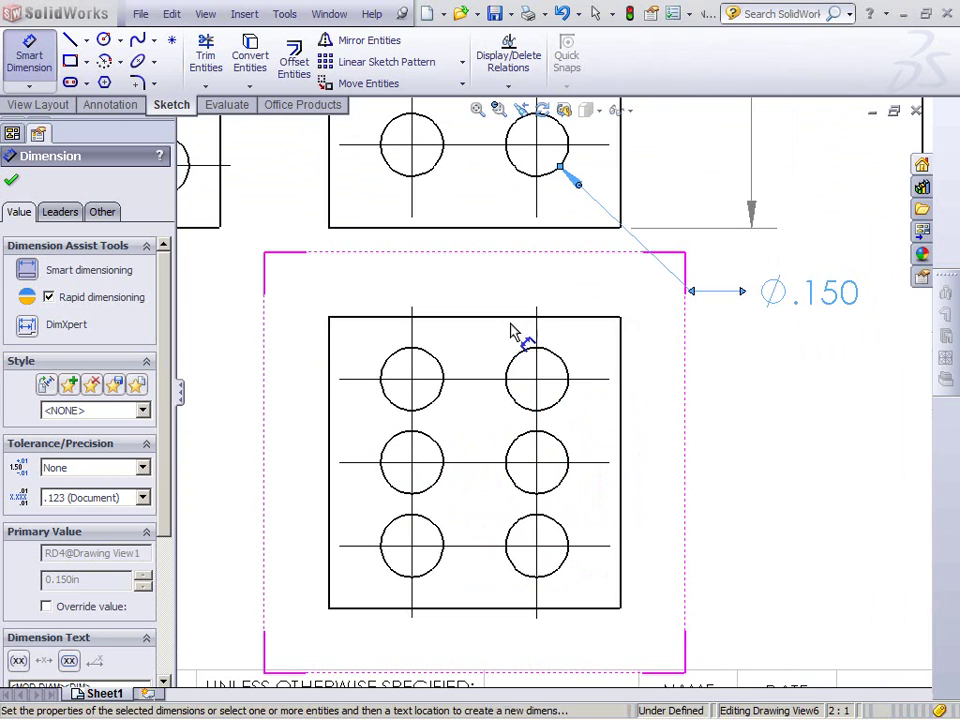
pyautogui.click(558, 390)
pyautogui.click(560, 318)
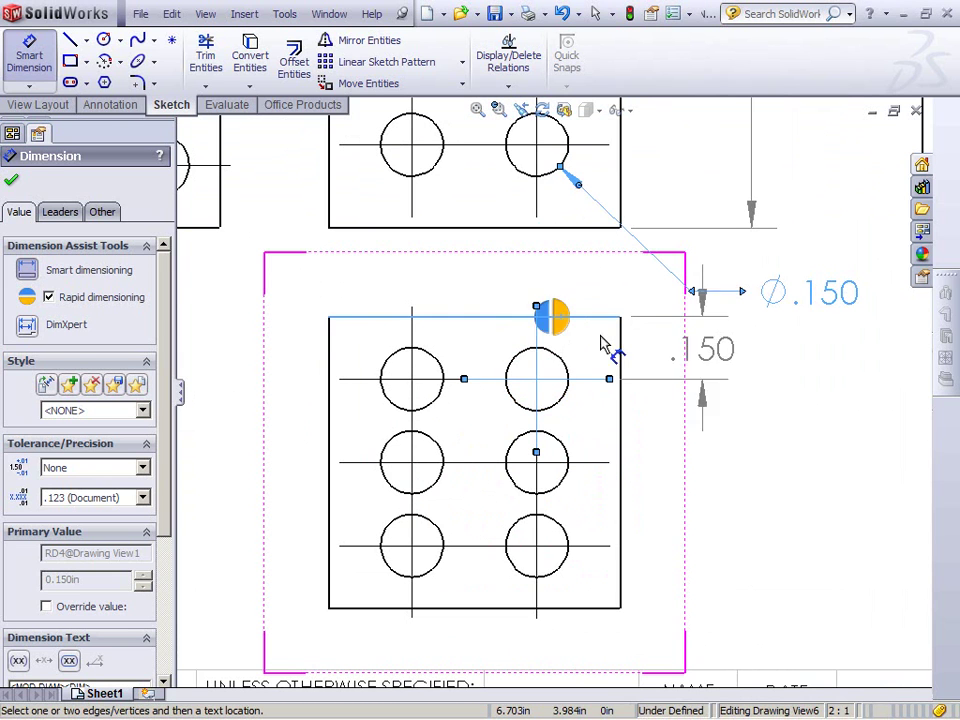
pyautogui.click(660, 352)
pyautogui.click(558, 319)
pyautogui.click(590, 462)
pyautogui.click(722, 420)
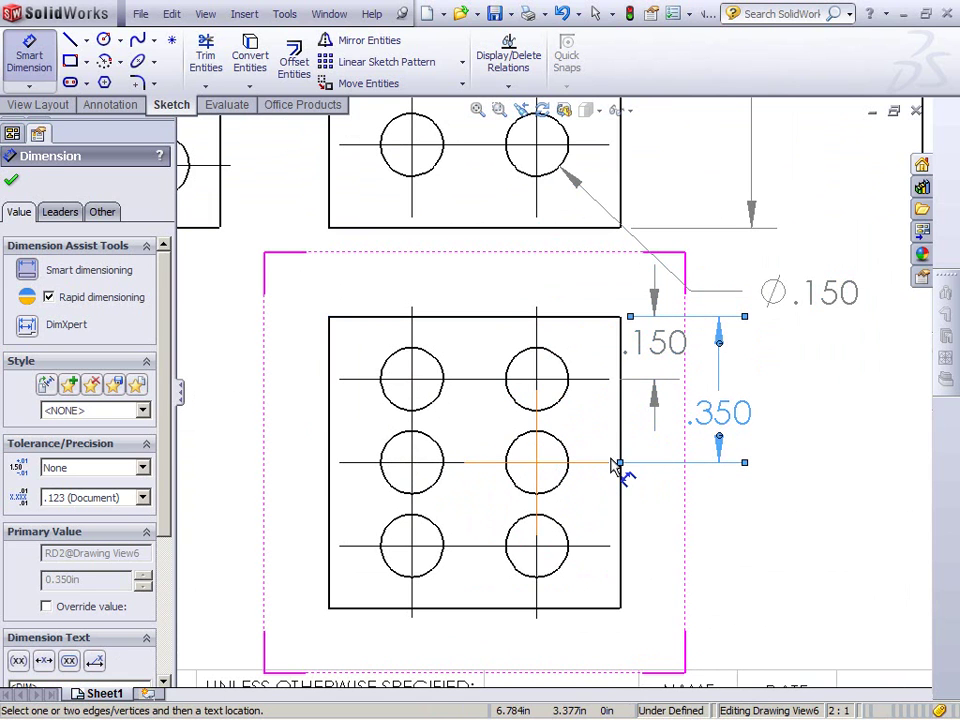
# - Add a .200 dimension from the right edge to the upper-right hole, then finish
pyautogui.click(634, 370)
pyautogui.click(541, 370)
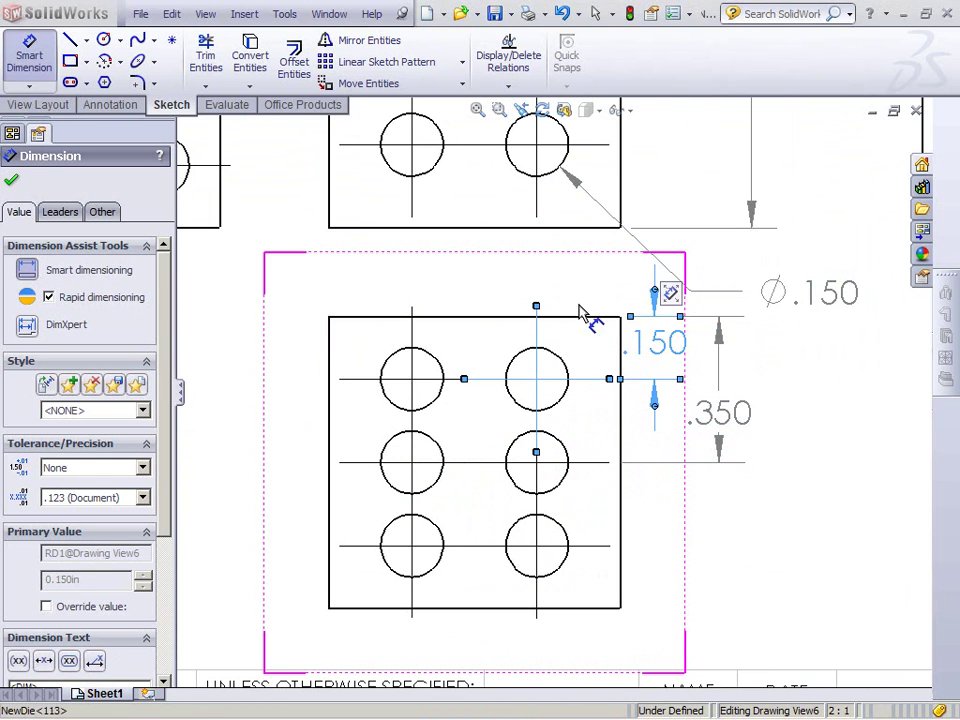
pyautogui.click(541, 384)
pyautogui.click(598, 370)
pyautogui.click(537, 370)
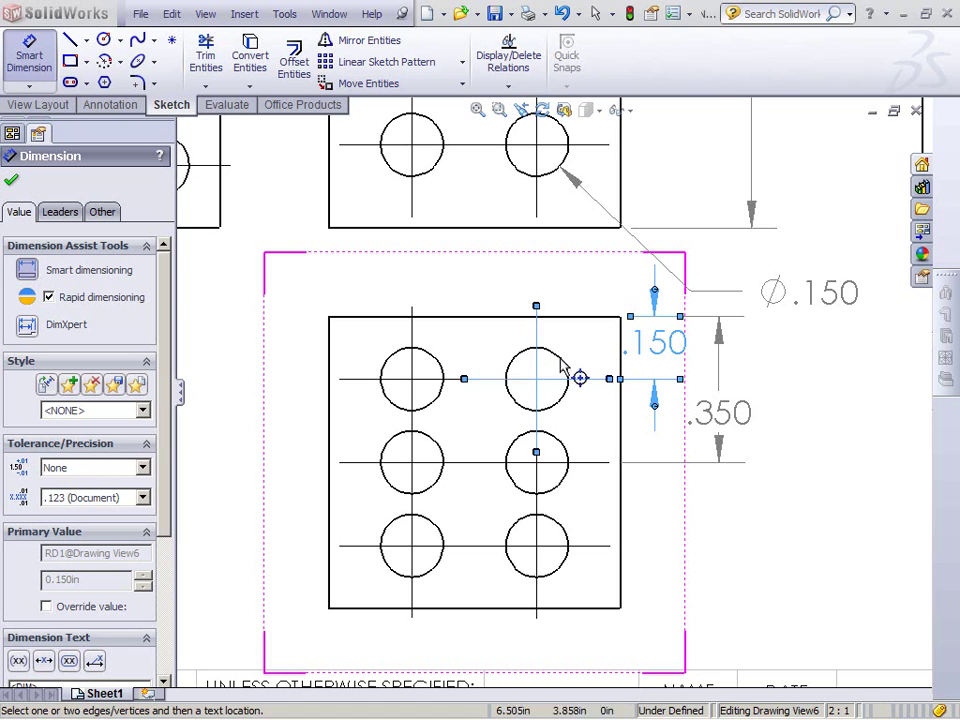
pyautogui.click(622, 470)
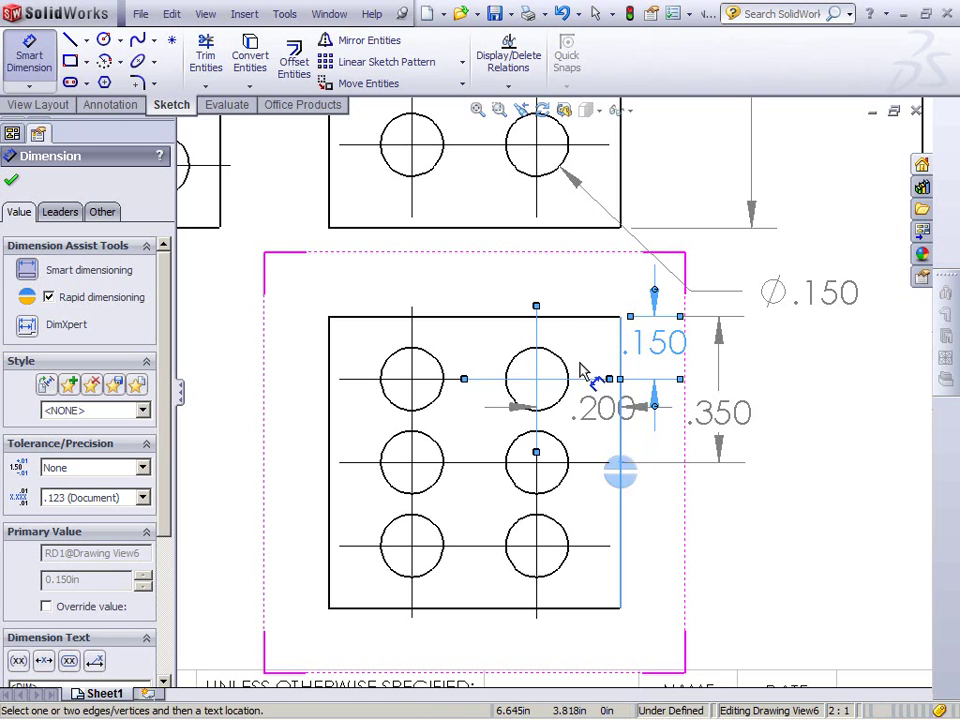
pyautogui.click(585, 292)
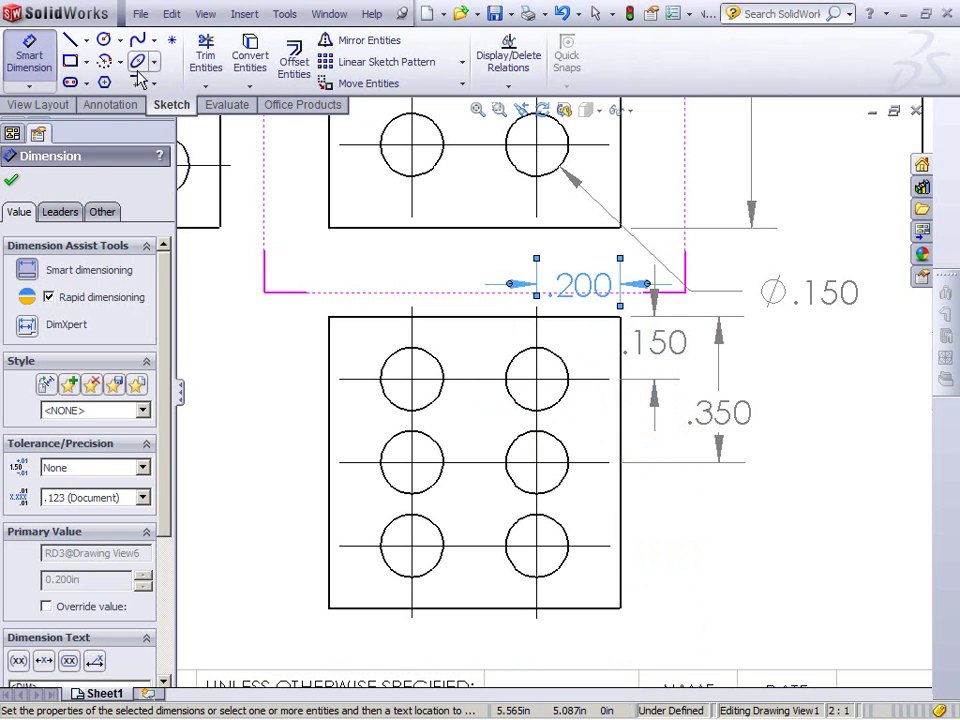
pyautogui.click(17, 185)
# - Dimension the two-hole view's lower hole .200 from the right edge, placed below the view
pyautogui.scroll(-3, 853, 388)
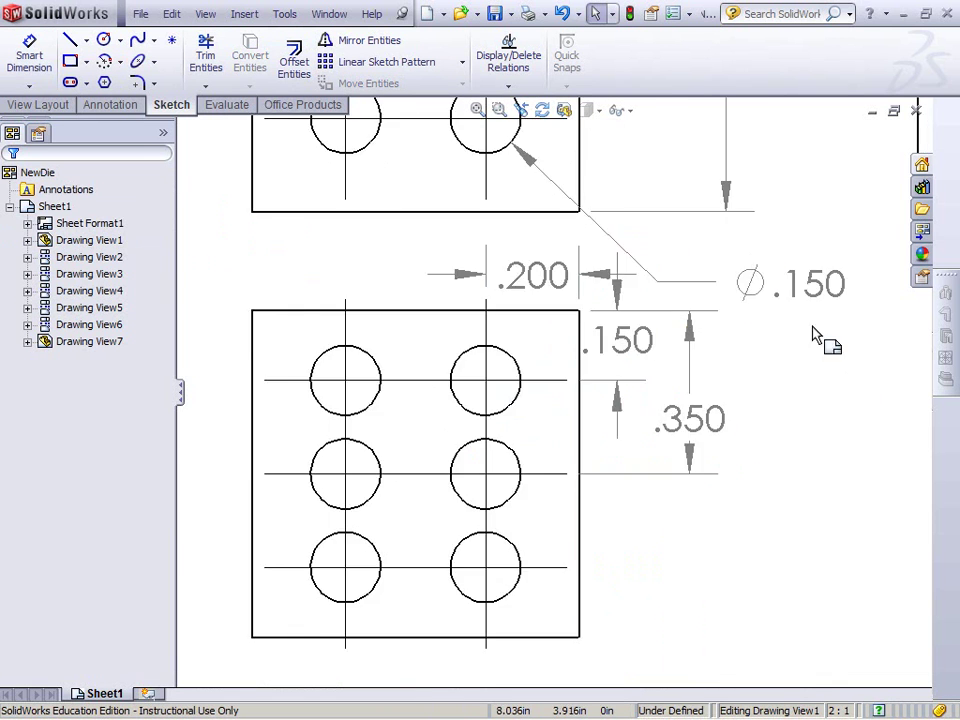
pyautogui.scroll(5, 774, 227)
pyautogui.scroll(3, 700, 290)
pyautogui.scroll(-2, 658, 338)
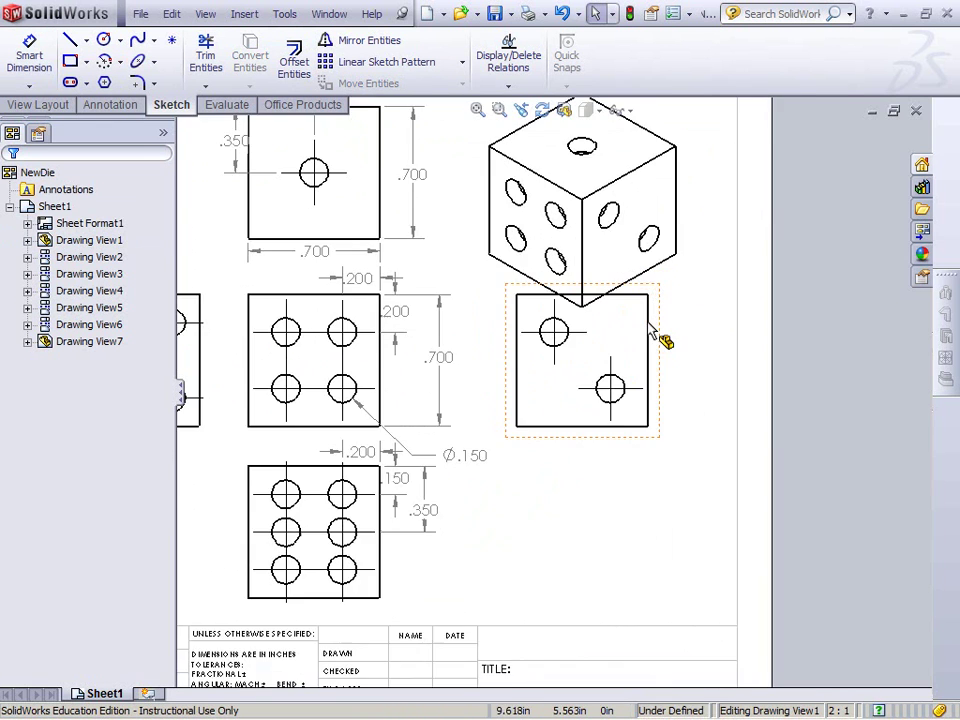
pyautogui.scroll(-2, 640, 341)
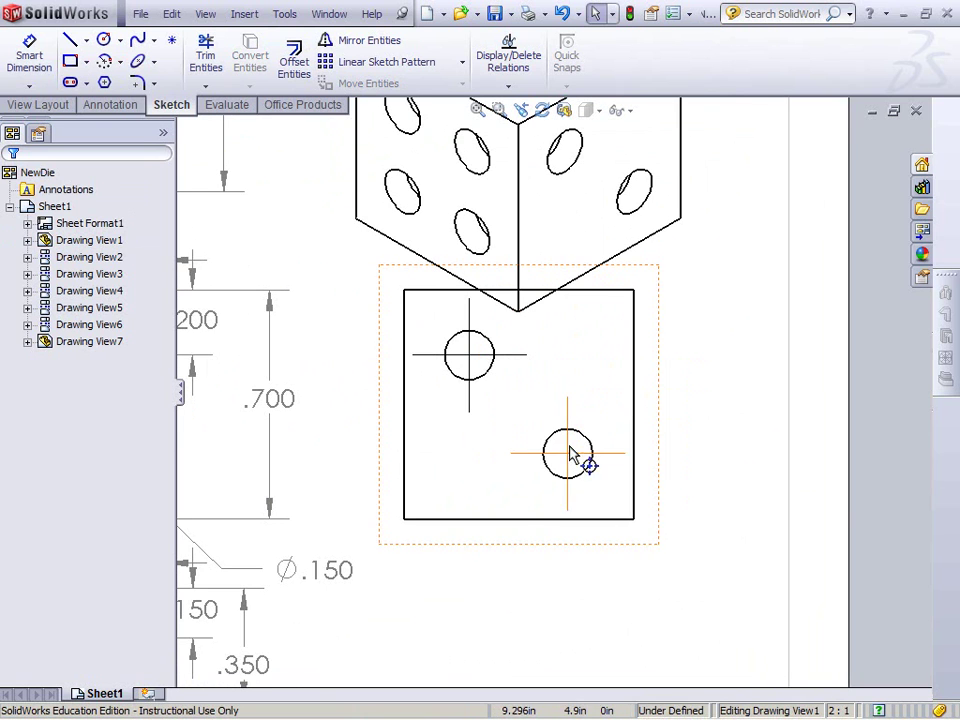
pyautogui.click(38, 64)
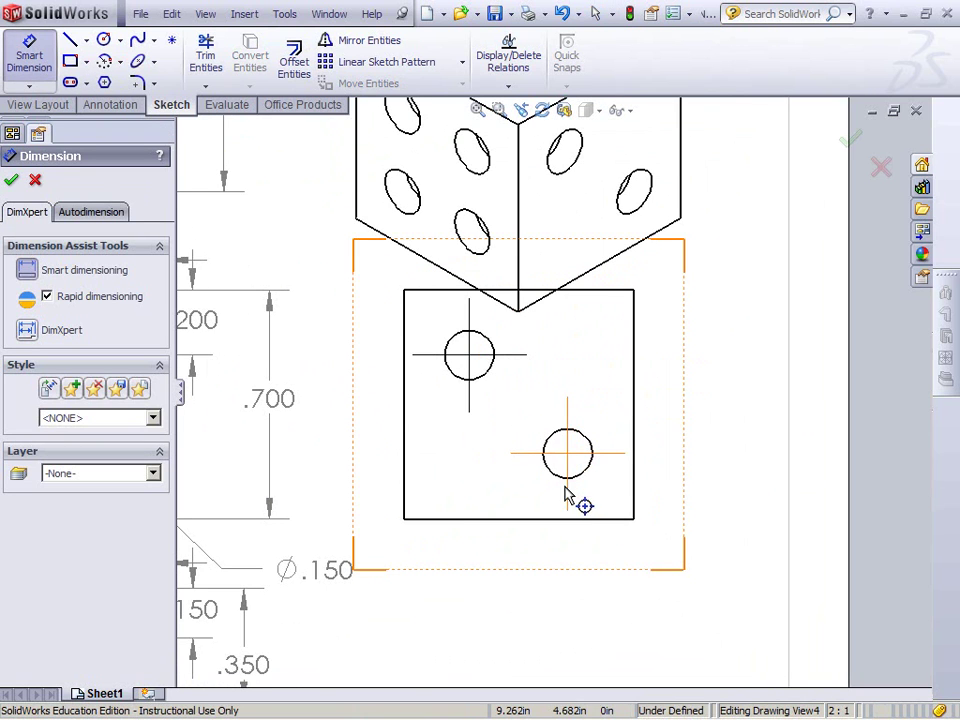
pyautogui.click(570, 497)
pyautogui.click(633, 487)
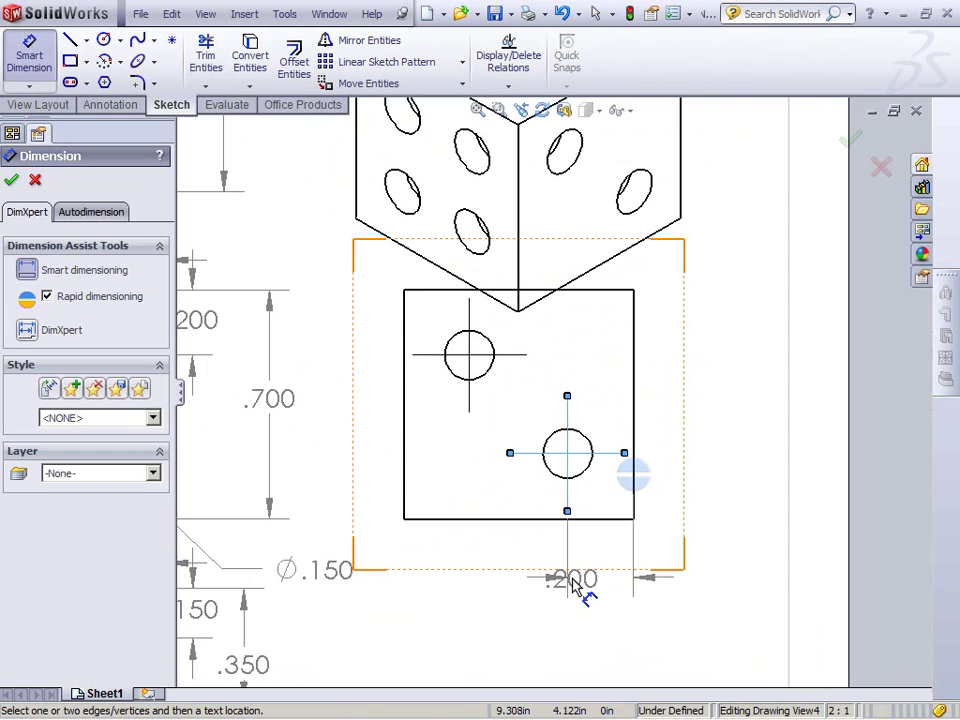
pyautogui.click(612, 598)
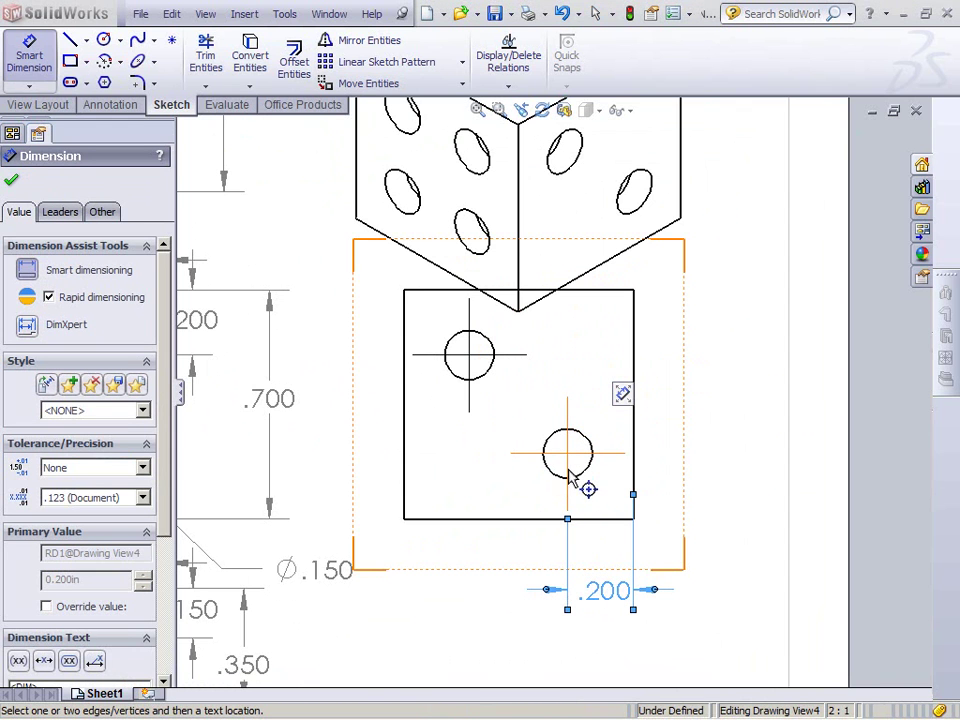
# - Add the .200 vertical dimension from the bottom edge to the lower hole and finish
pyautogui.click(594, 459)
pyautogui.click(592, 518)
pyautogui.click(672, 490)
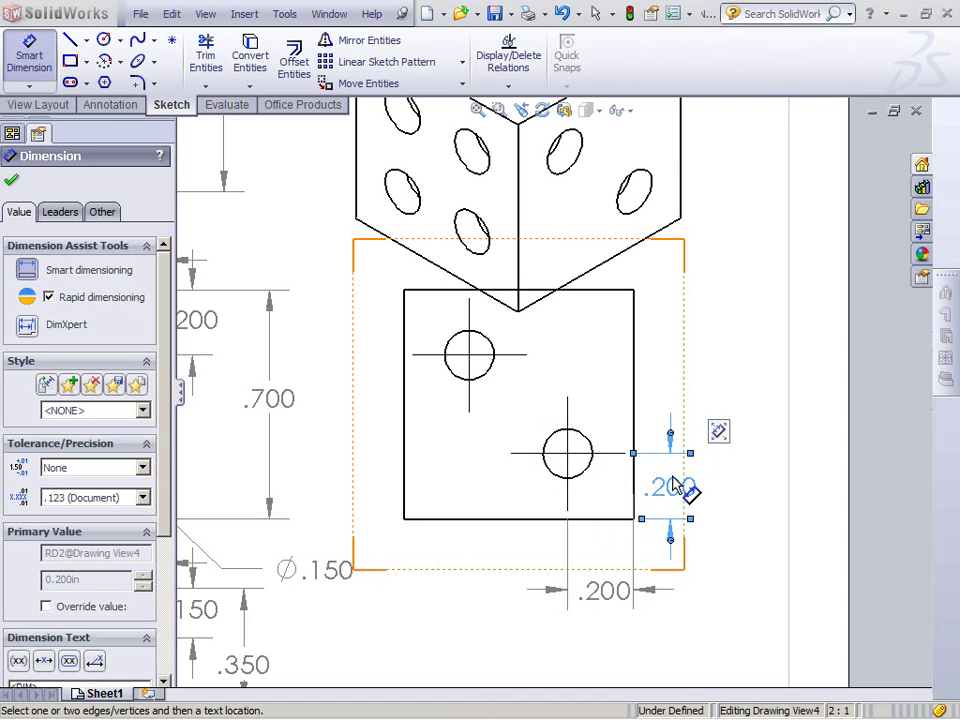
pyautogui.scroll(-2, 625, 405)
pyautogui.scroll(6, 578, 386)
pyautogui.scroll(2, 538, 337)
pyautogui.scroll(-1, 550, 358)
pyautogui.scroll(-2, 551, 358)
pyautogui.scroll(-4, 499, 435)
pyautogui.scroll(-1, 550, 263)
pyautogui.scroll(2, 549, 263)
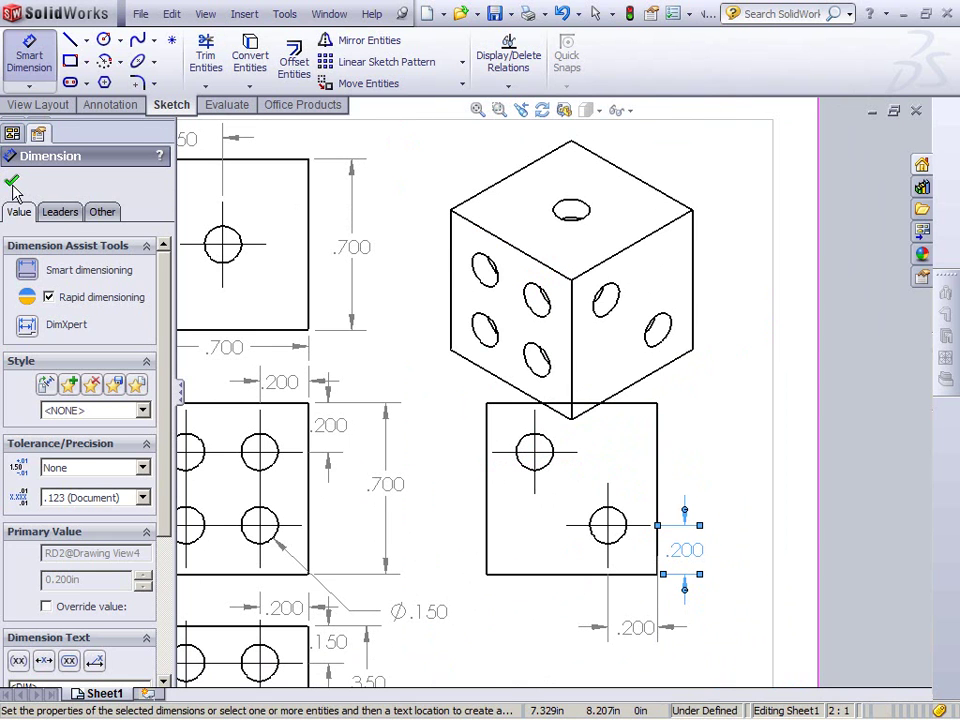
pyautogui.click(11, 182)
# - Move the isometric die view up and to the right
pyautogui.moveTo(606, 296)
pyautogui.mouseDown()
pyautogui.moveTo(668, 237)
pyautogui.moveTo(668, 214)
pyautogui.mouseUp()
pyautogui.click(561, 446)
pyautogui.scroll(-1, 515, 380)
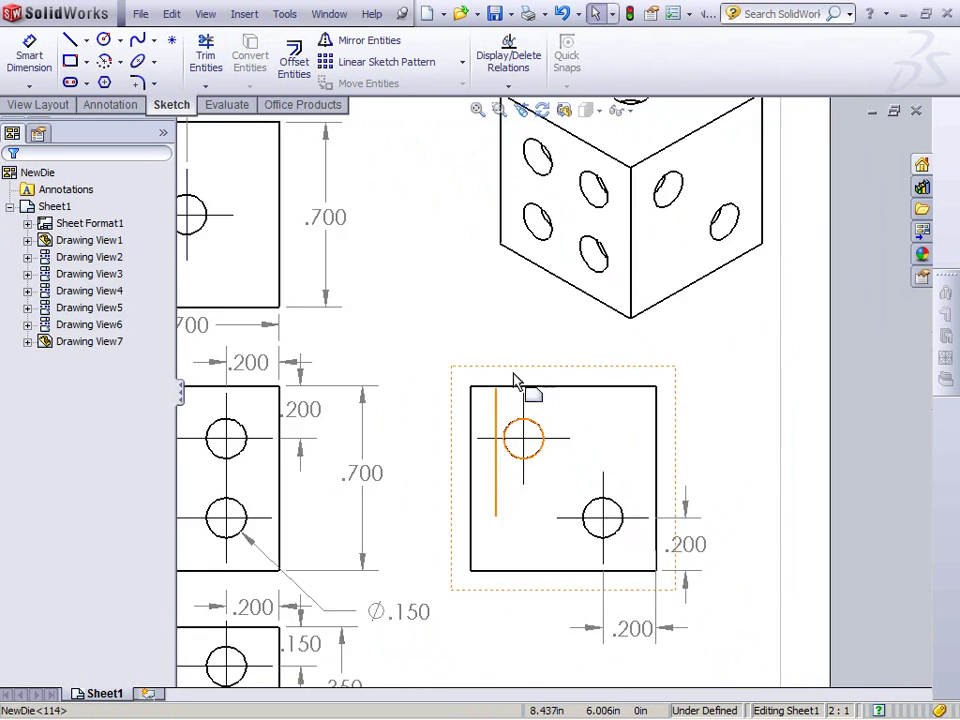
pyautogui.scroll(3, 540, 375)
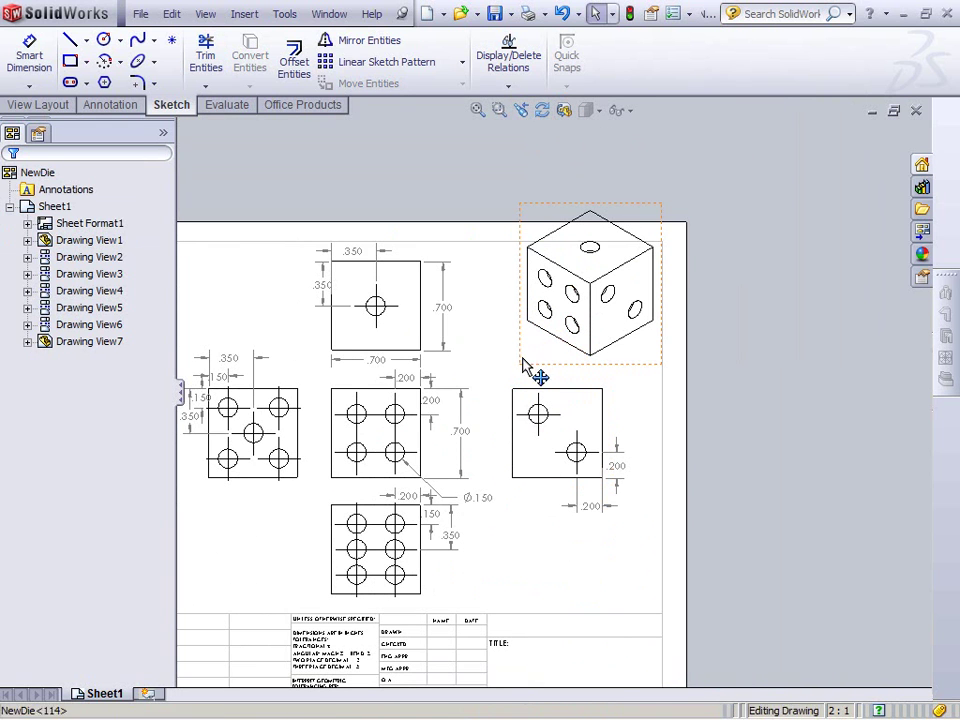
# - Set the isometric die view's display style to Shaded With Edges and fit the sheet
pyautogui.click(548, 300)
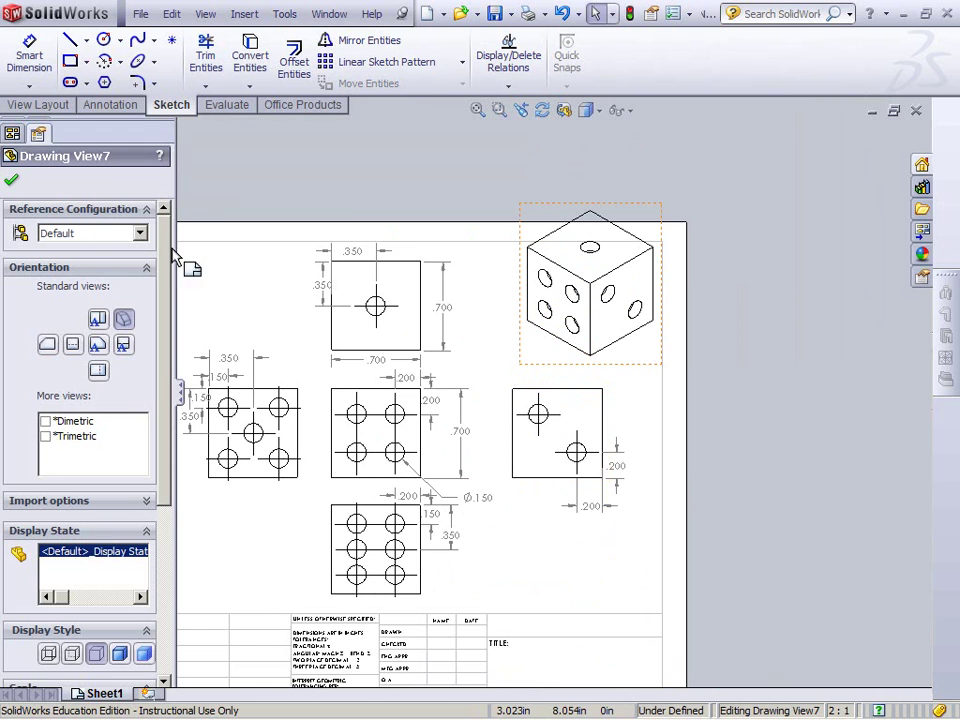
pyautogui.click(120, 657)
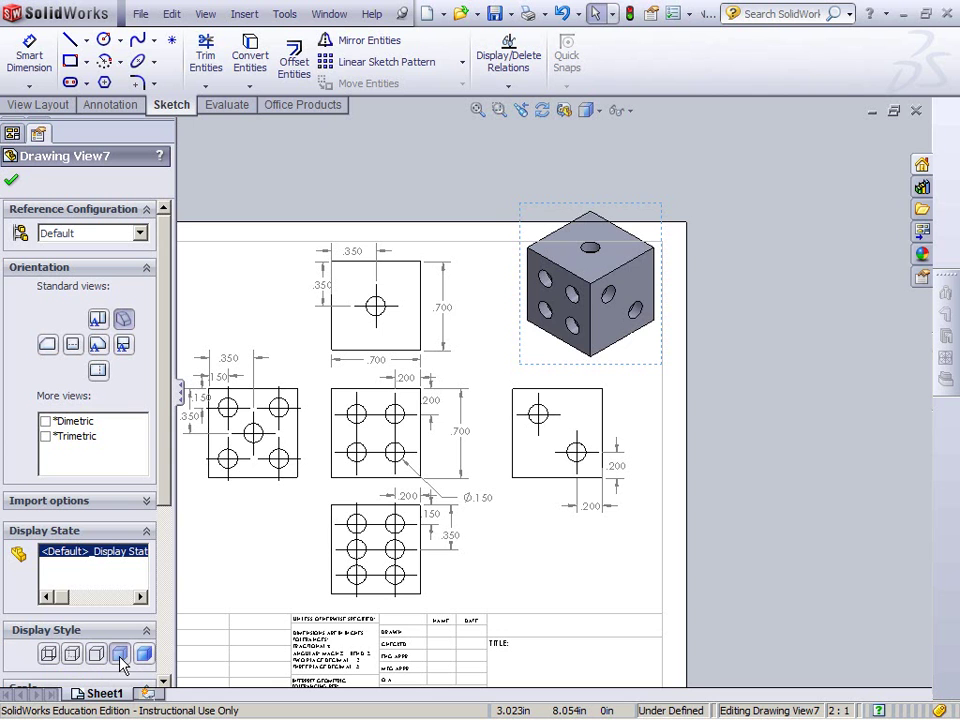
pyautogui.click(12, 185)
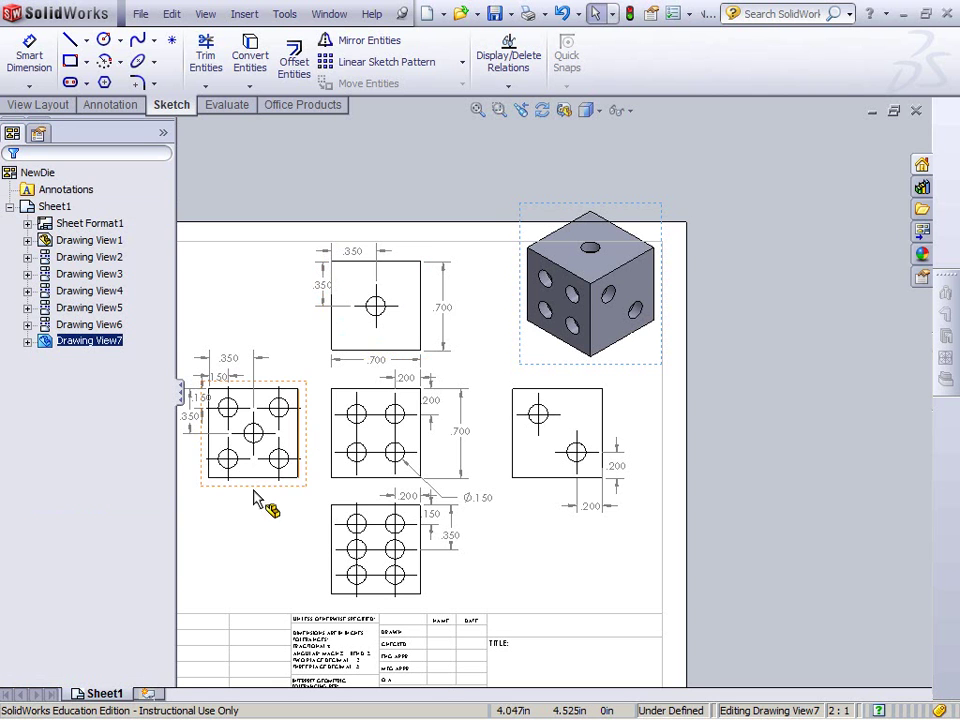
pyautogui.press('f')
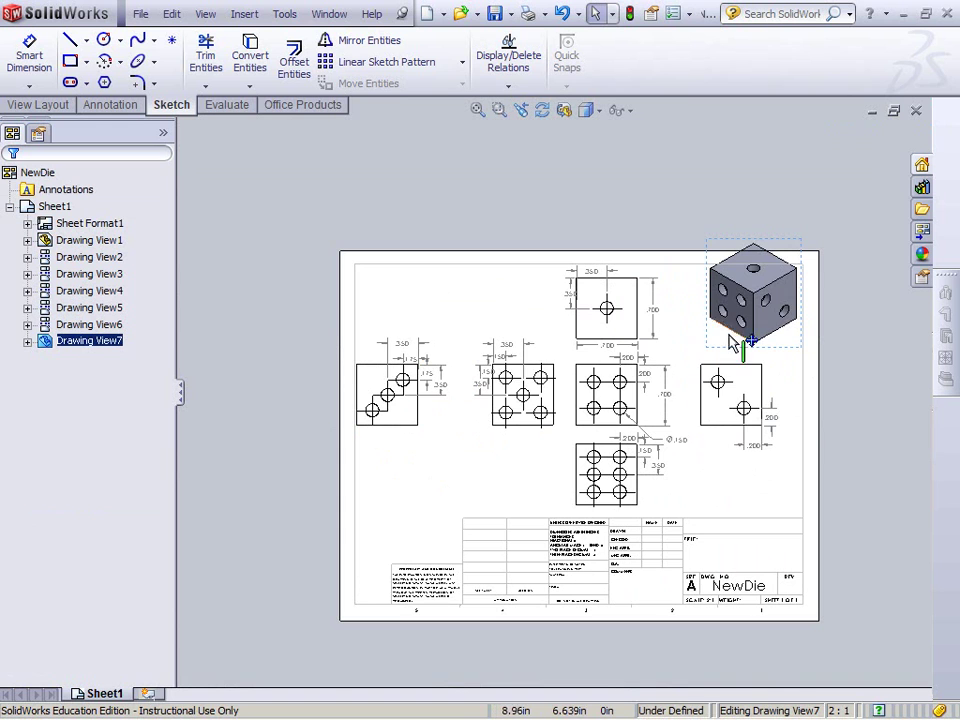
# - Move the shaded isometric view to the sheet's lower left beside the title block
pyautogui.moveTo(718, 352); pyautogui.dragTo(378, 558)
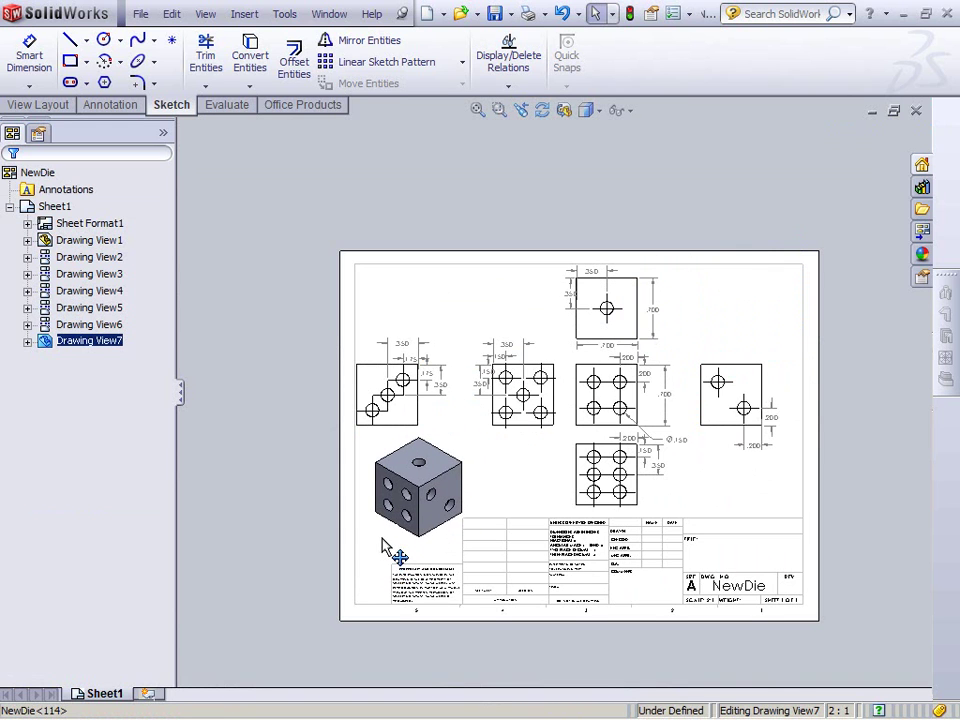
pyautogui.click(402, 465)
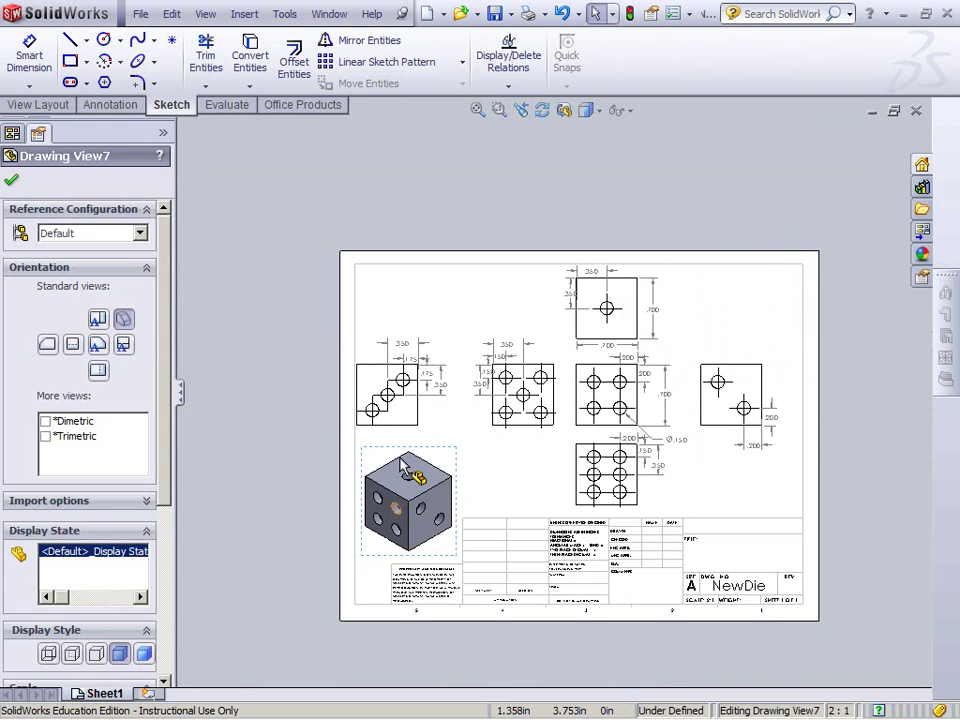
pyautogui.click(411, 201)
pyautogui.scroll(-1, 540, 320)
pyautogui.scroll(-2, 537, 302)
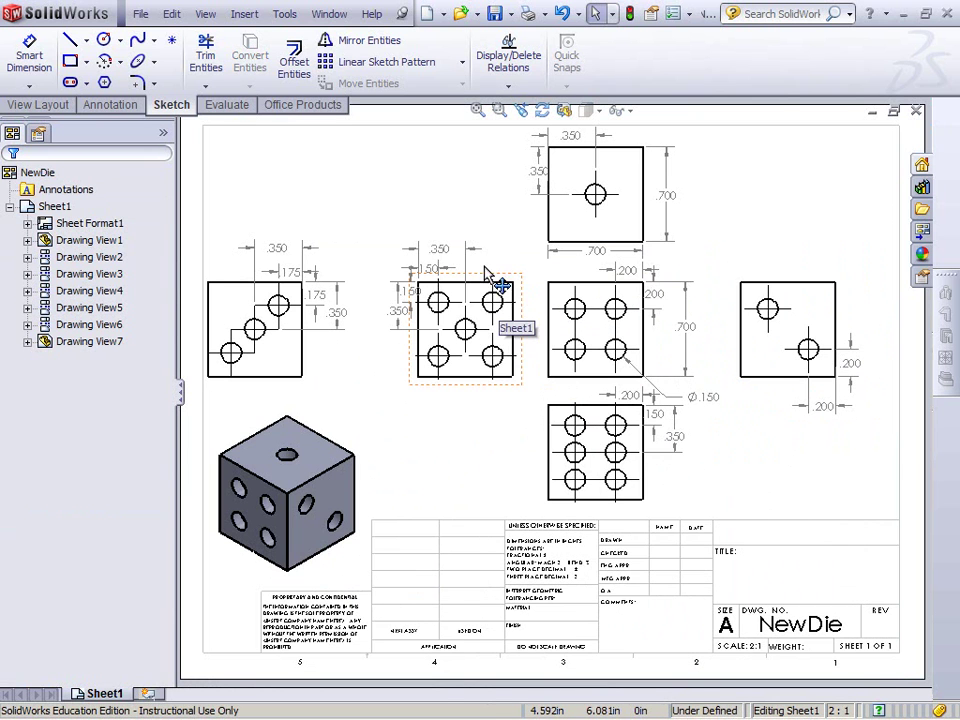
# - Save the drawing to the Desktop under the name NewDie.SLDDRW
pyautogui.click(494, 13)
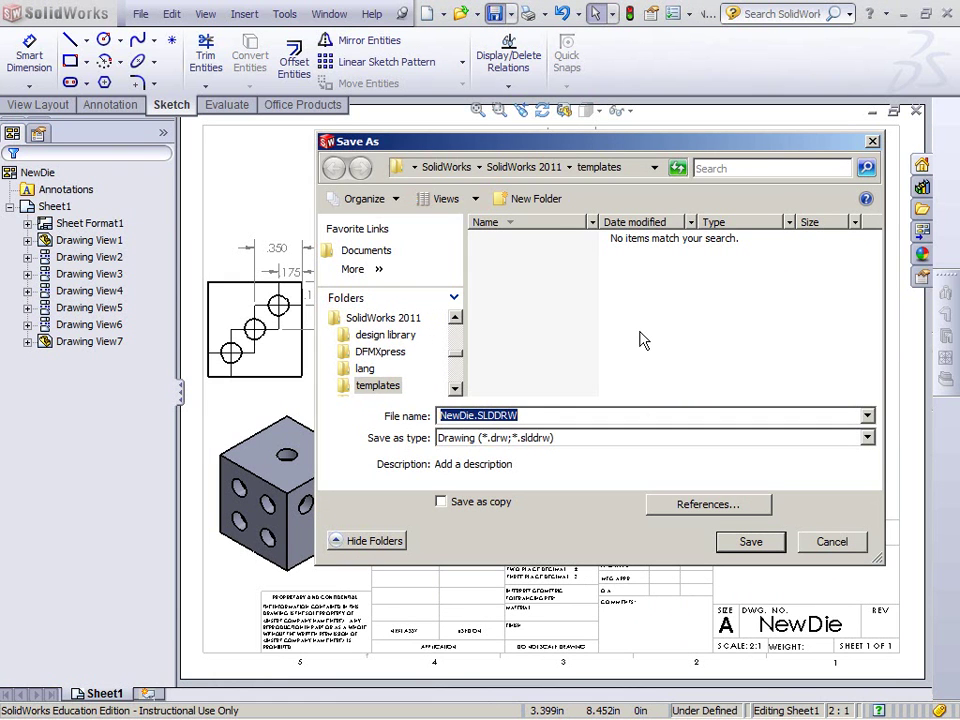
pyautogui.click(771, 548)
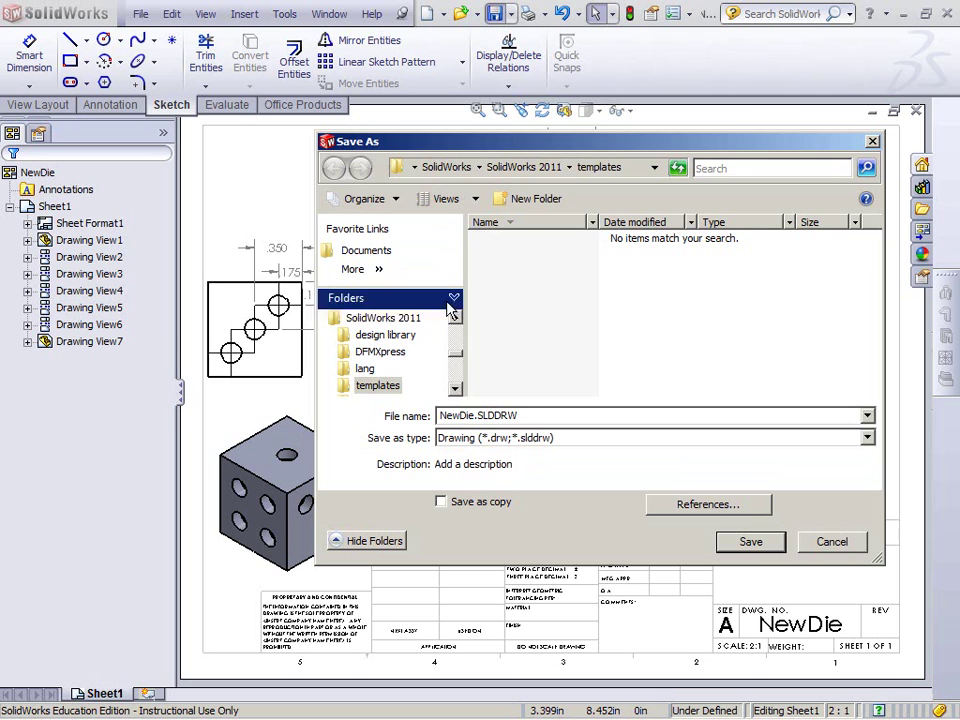
pyautogui.scroll(5, 455, 360)
pyautogui.scroll(5, 457, 362)
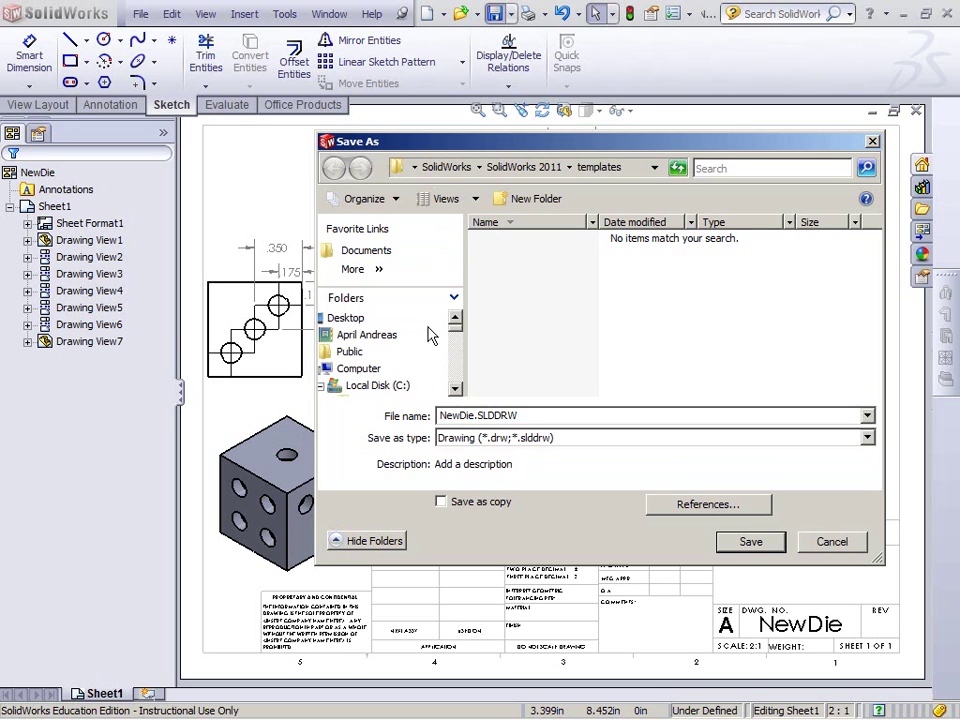
pyautogui.click(452, 298)
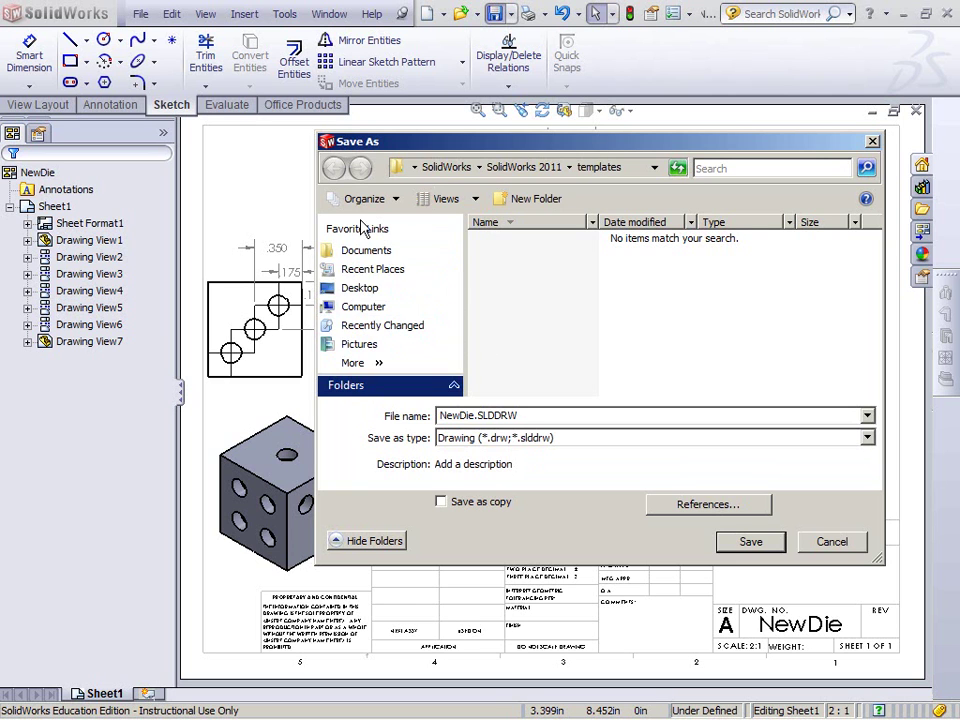
pyautogui.click(420, 287)
pyautogui.click(750, 543)
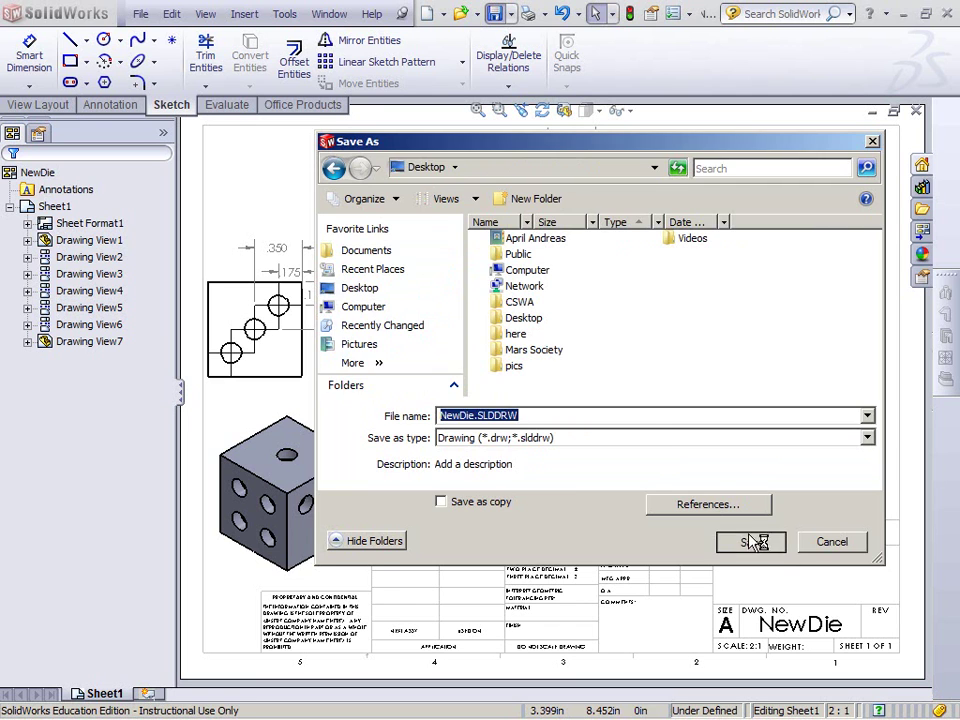